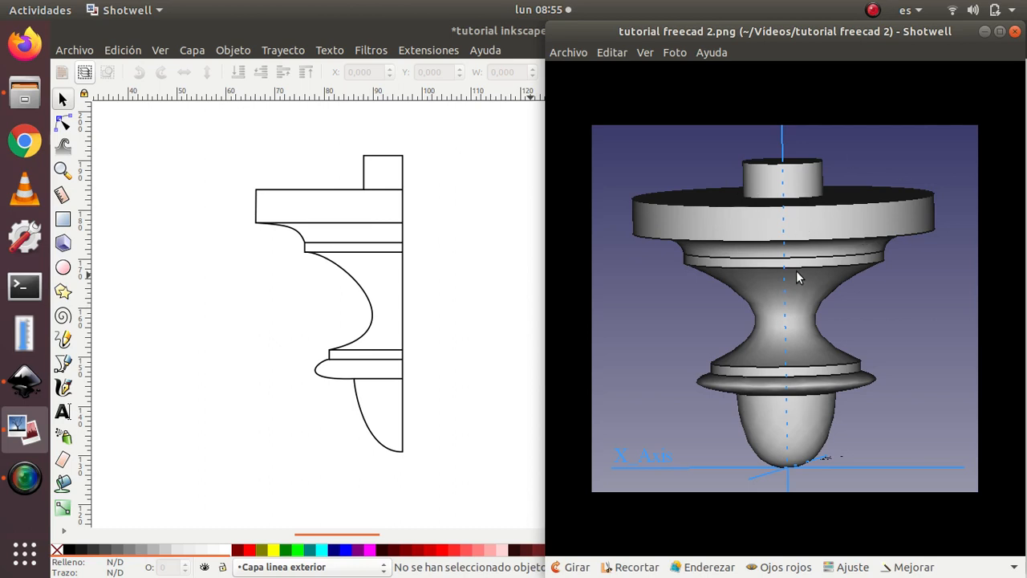
Switch to the Inkscape drawing, hide Capa linea exterior, and show the Capa pieza, Capa cotas diámetro and Capa cotas longitud layers
left_click(504, 273)
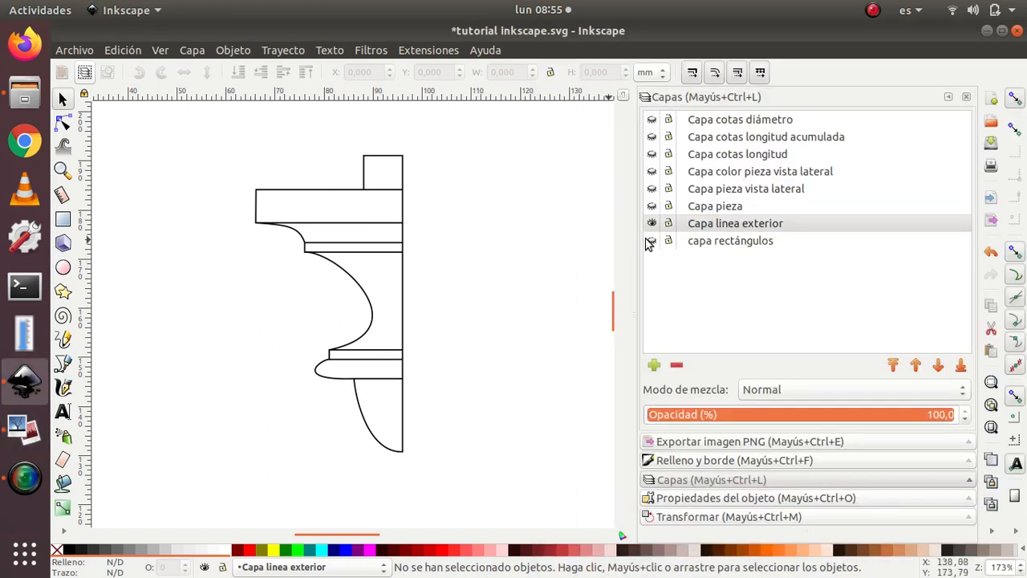
left_click(652, 206)
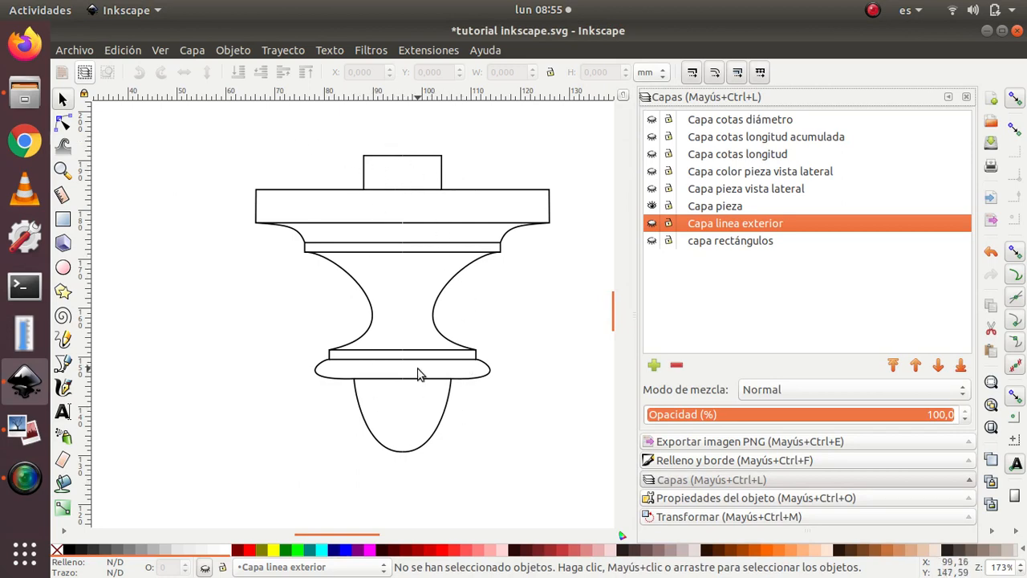
left_click(652, 120)
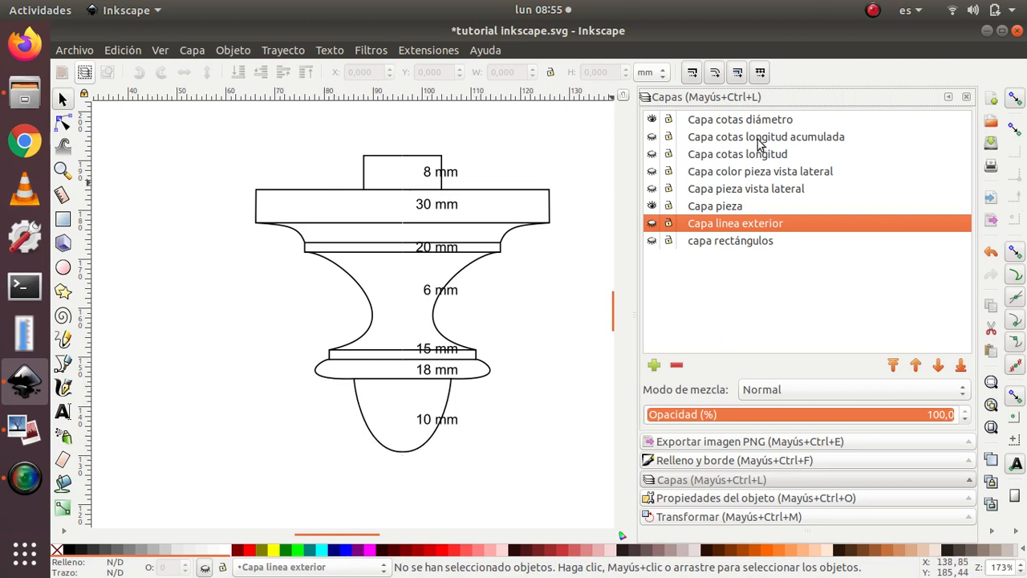
left_click(652, 155)
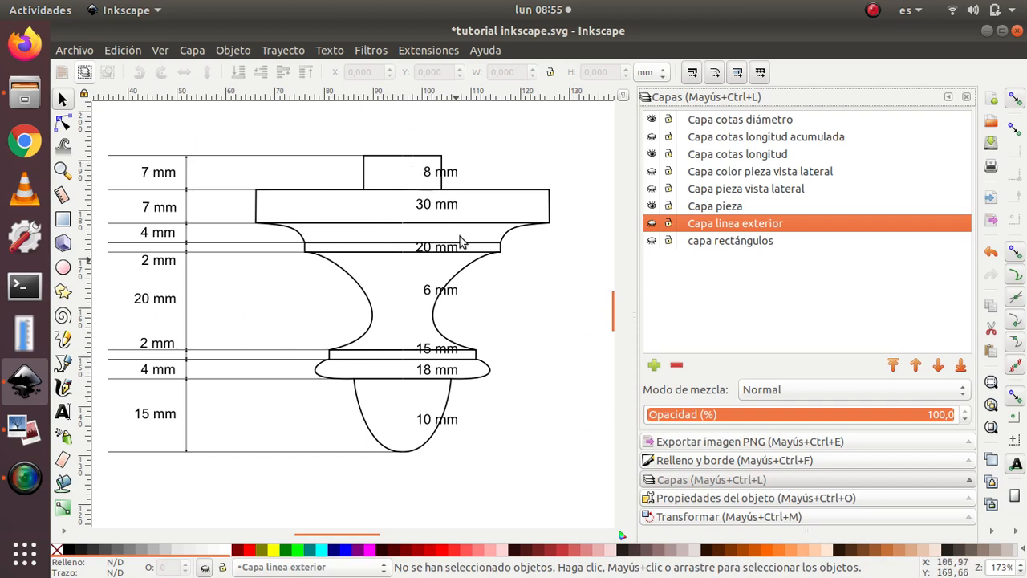
Hide the Capa pieza layer and show the Capa linea exterior and capa rectángulos layers
left_click(652, 223)
left_click(651, 206)
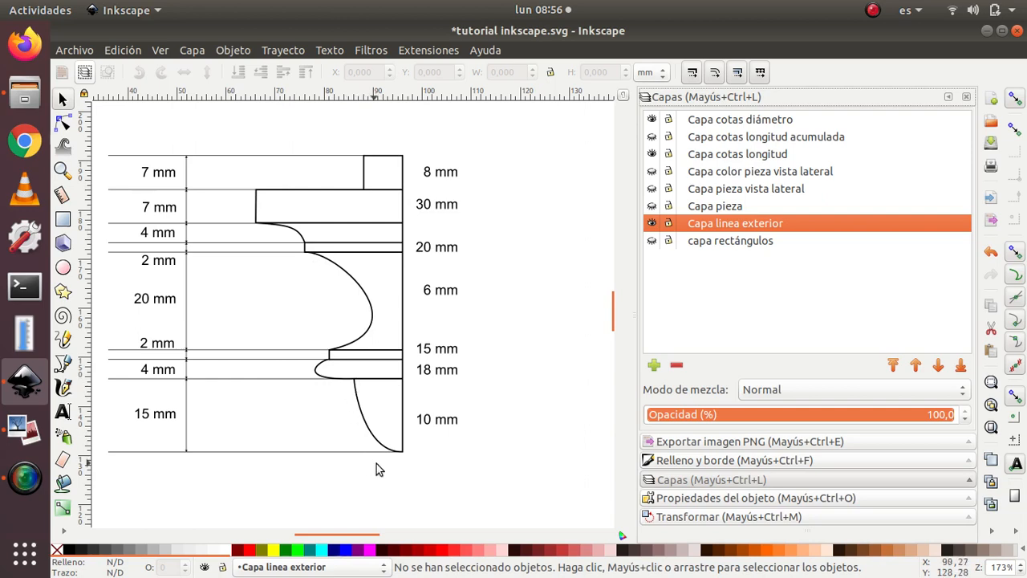
left_click(652, 242)
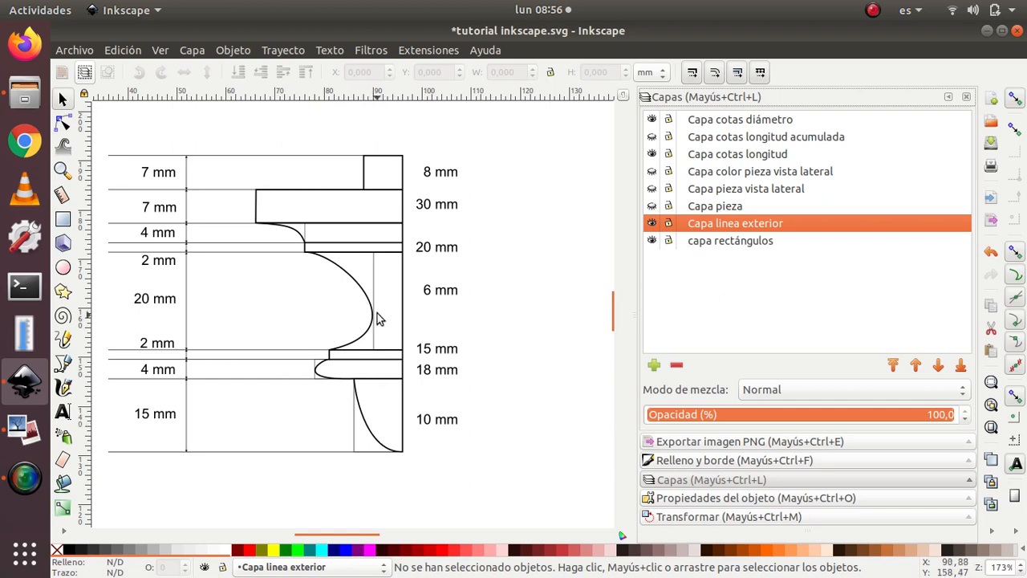
left_click(652, 224)
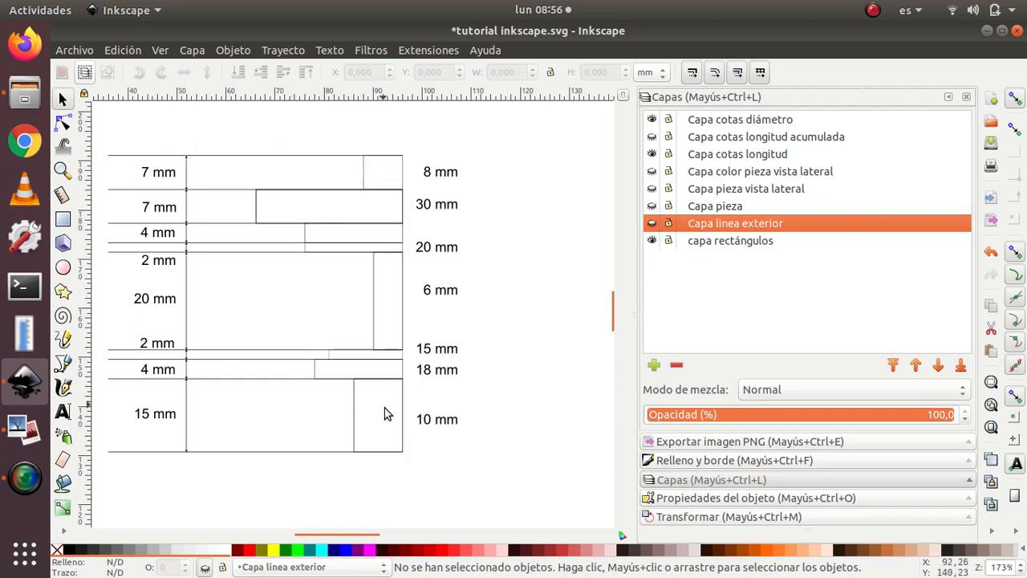
left_click(654, 227)
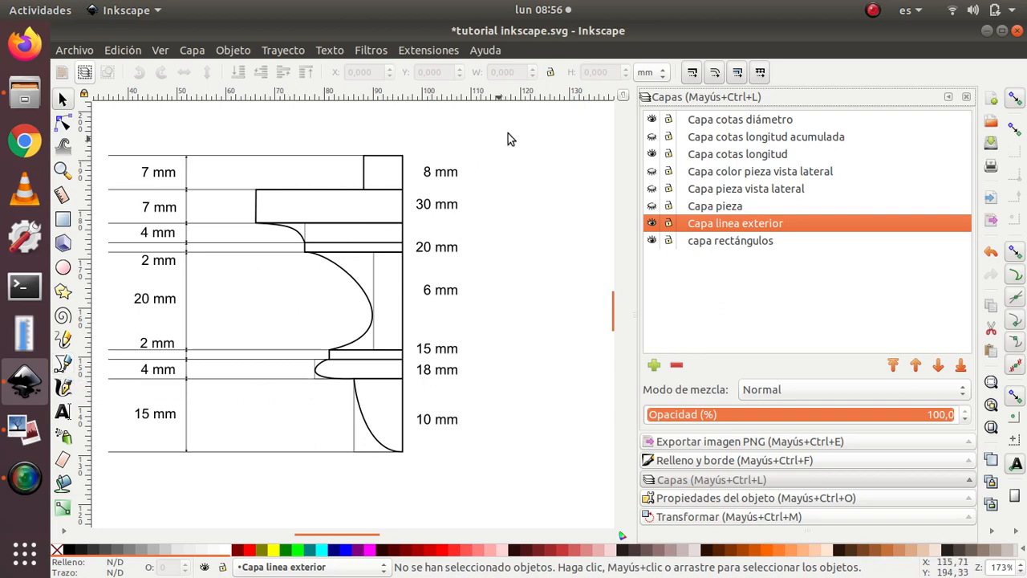
Create a new blank document and fit its window at full height over one side of the reference drawing
left_click(72, 50)
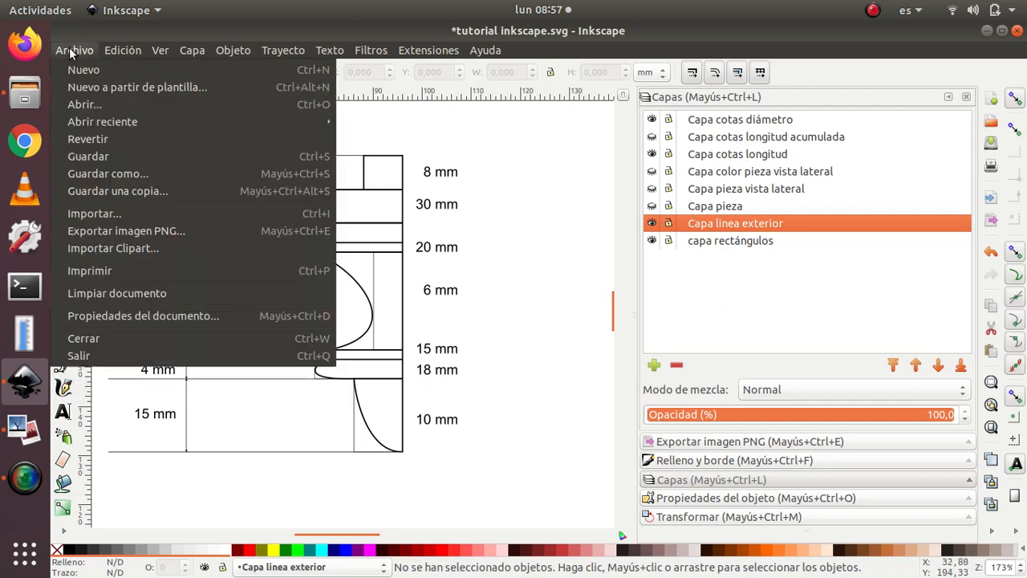
left_click(88, 73)
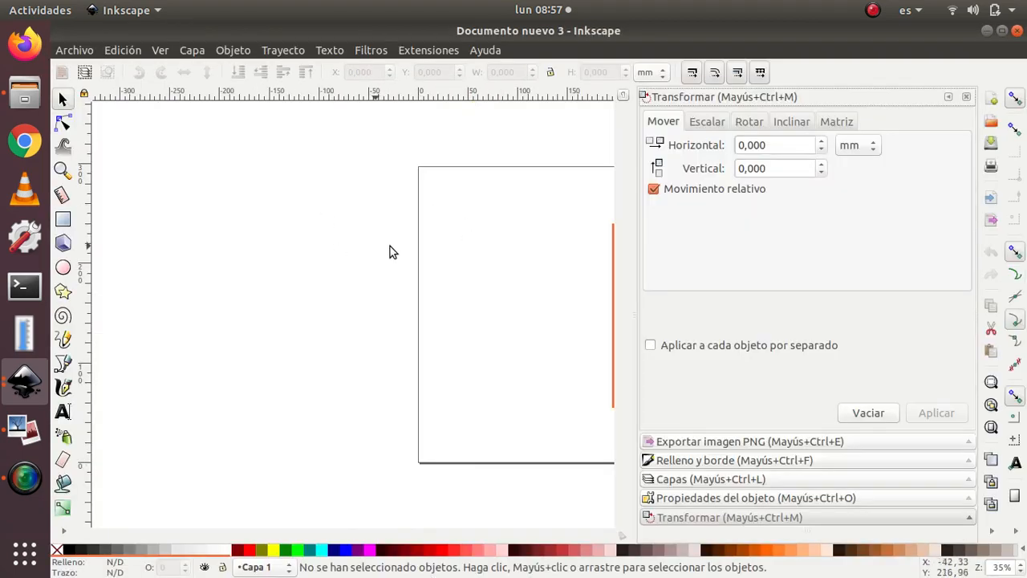
left_click(1002, 32)
left_click_drag(456, 55, 770, 37)
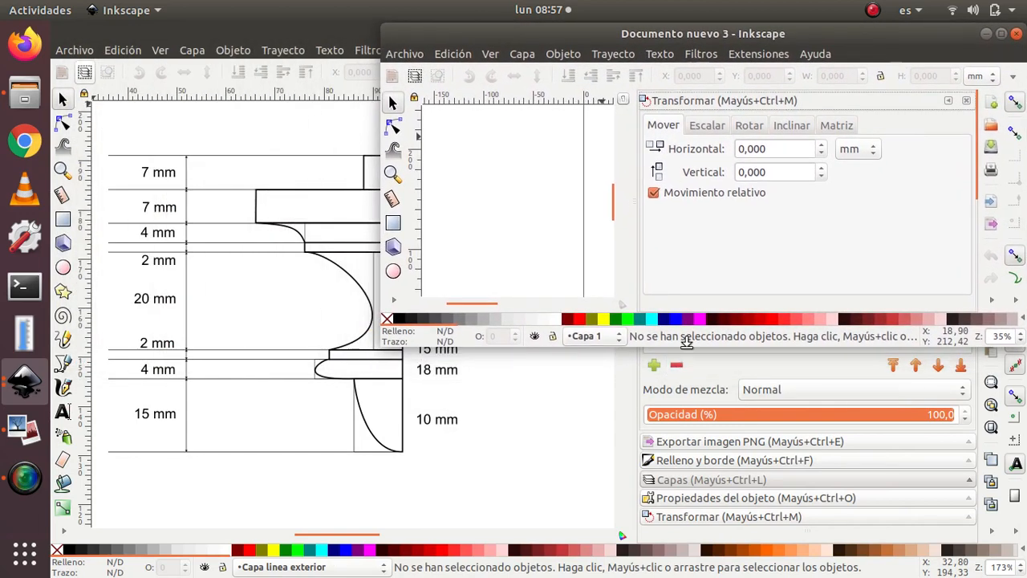
left_click_drag(681, 344, 648, 569)
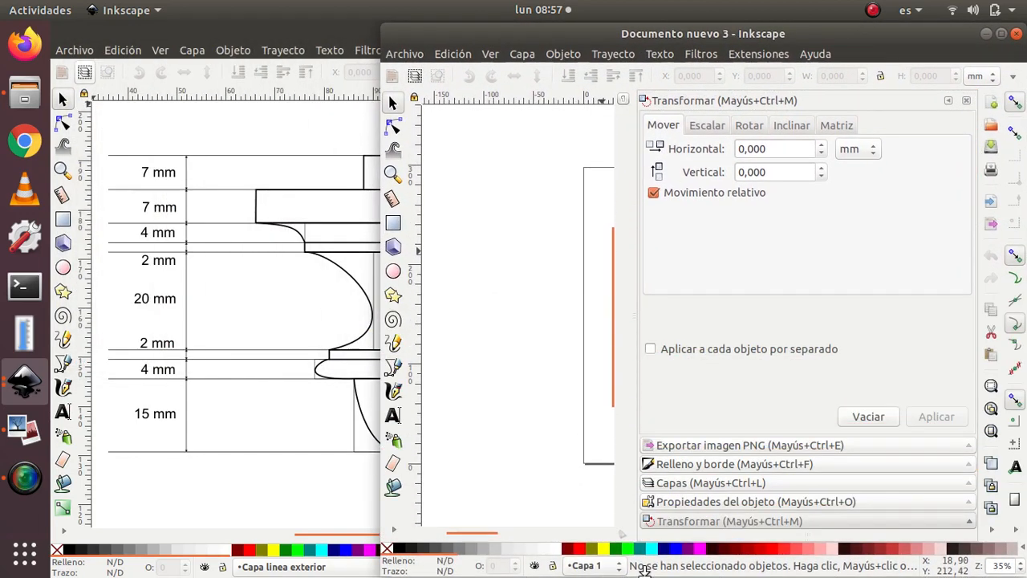
Arrange the reference drawing and the new document side by side so the dimensioned profile and the whole blank page can both be seen
left_click(231, 288)
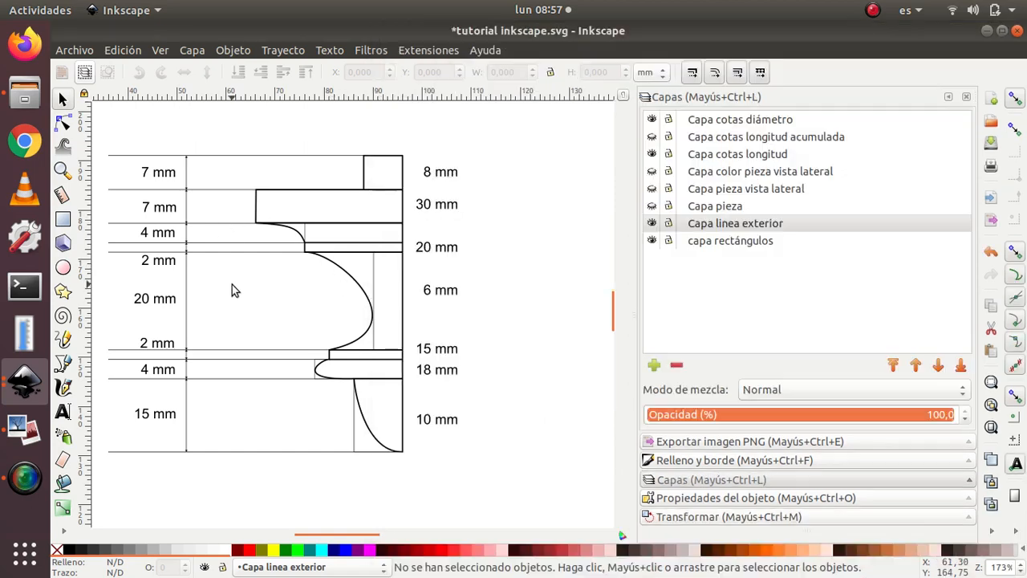
scroll(296, 305, "up", 1)
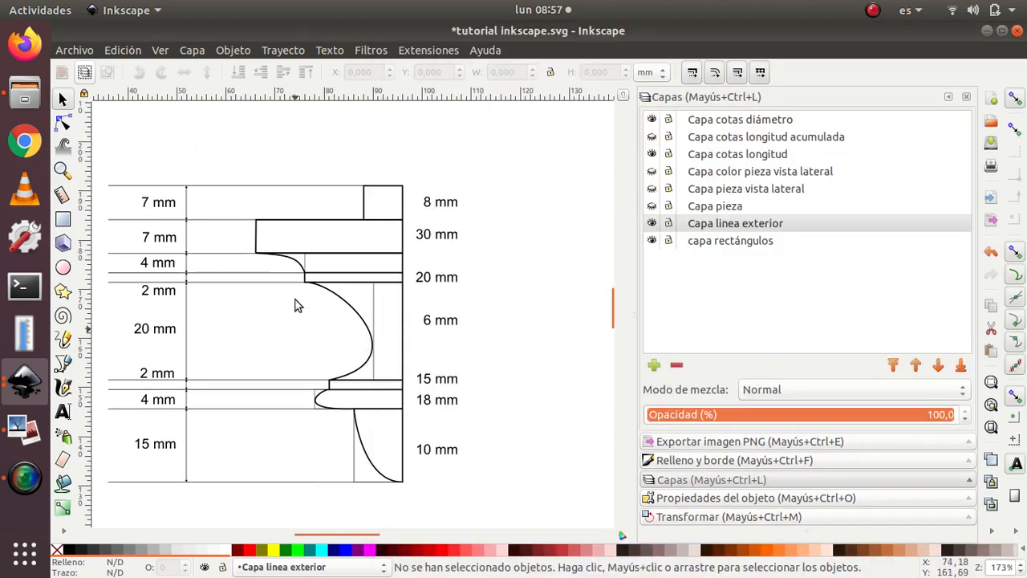
scroll(294, 305, "down", 1)
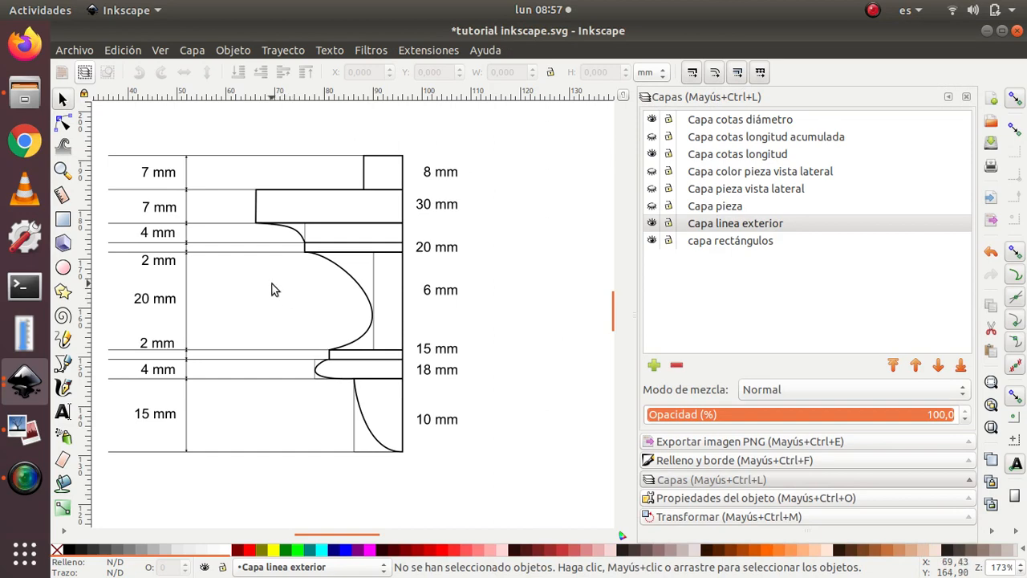
scroll(260, 314, "up", 1, "ctrl")
scroll(254, 308, "down", 2, "ctrl")
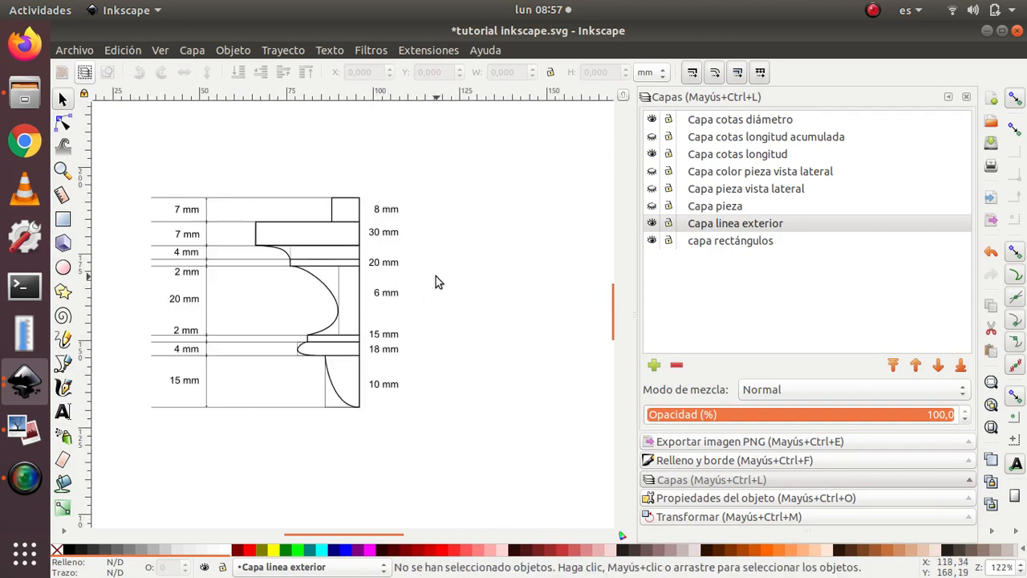
mouse_move(436, 276)
left_mouse_down()
mouse_move(381, 270)
mouse_move(365, 283)
left_mouse_up()
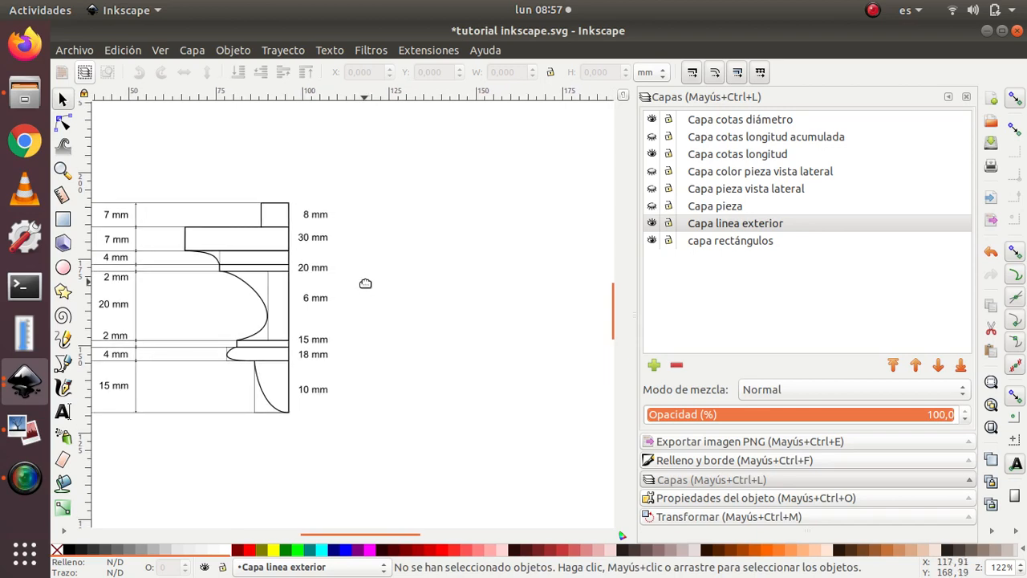
left_click(24, 383)
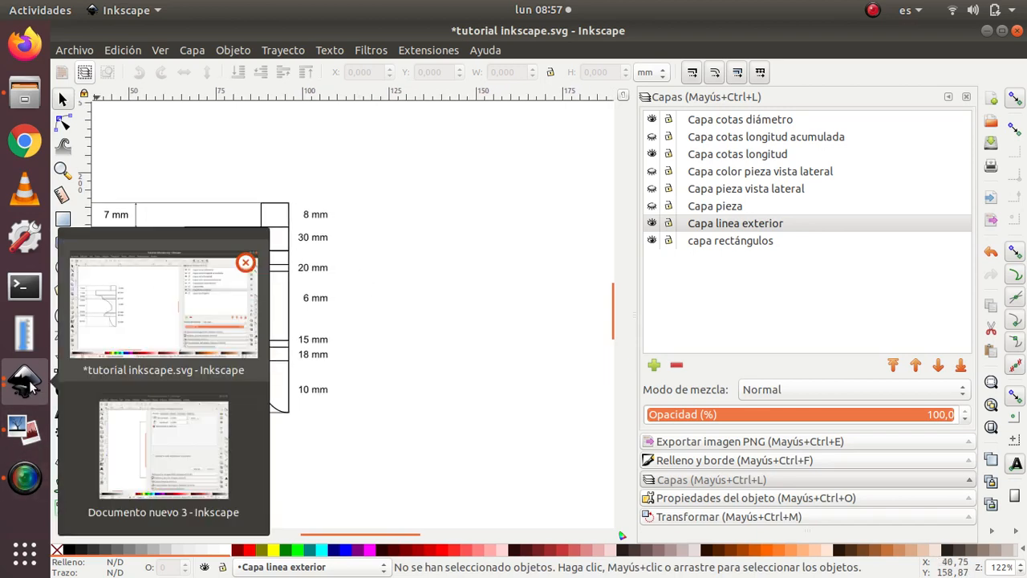
left_click(133, 432)
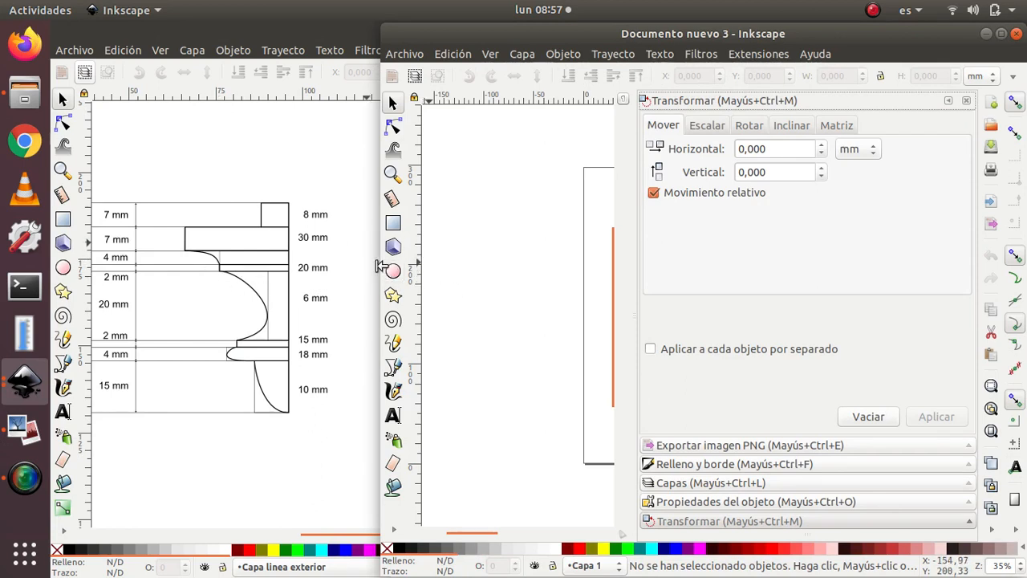
left_click_drag(375, 267, 339, 269)
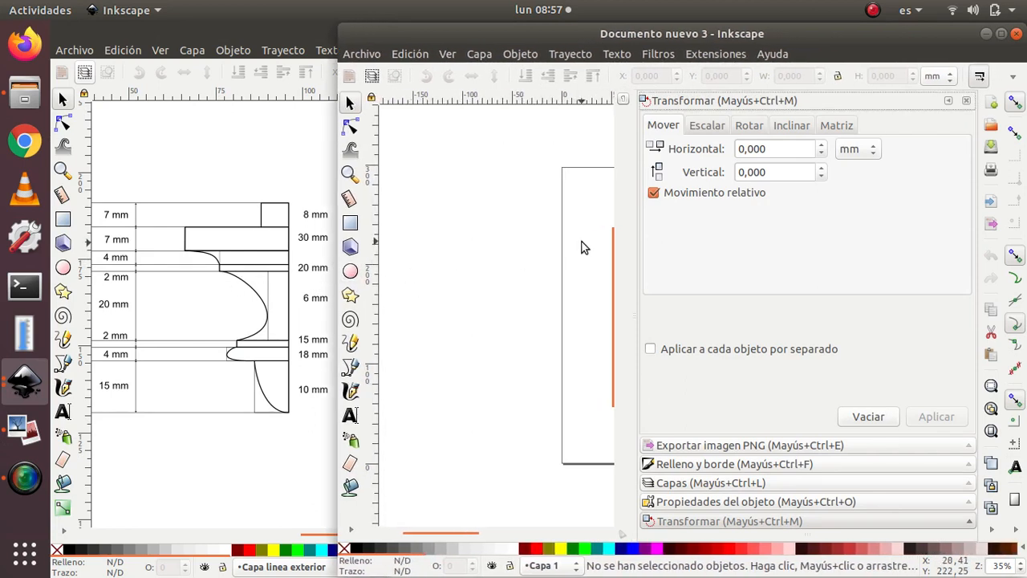
left_click_drag(586, 250, 421, 248)
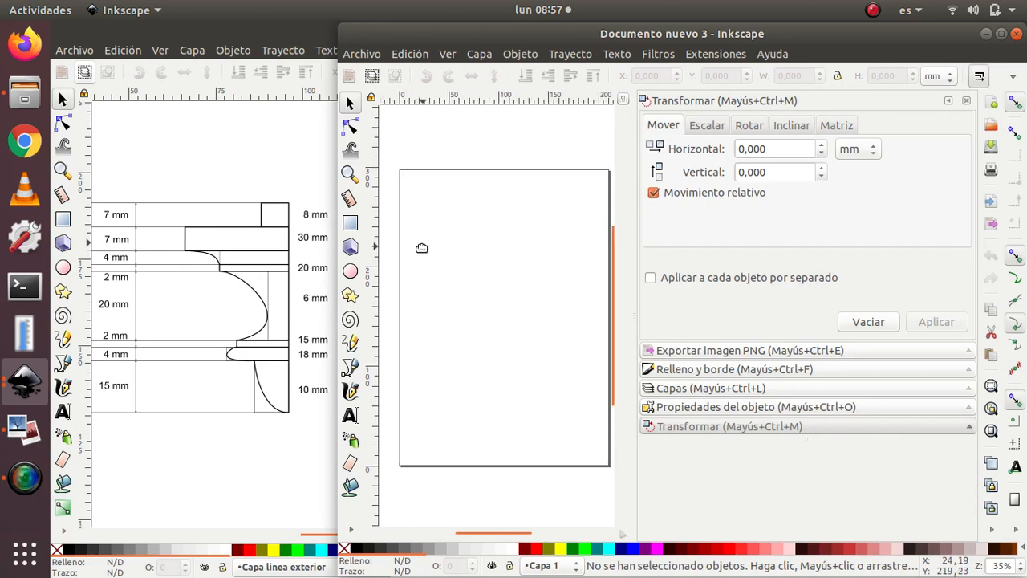
Hide the Capa linea exterior layer in the reference drawing and return to the new document
left_click(227, 396)
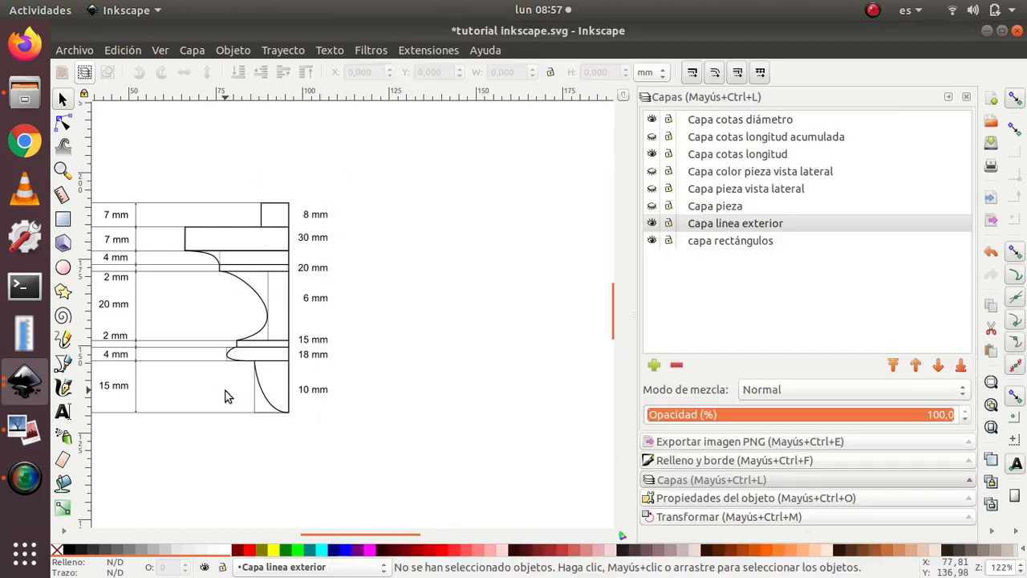
left_click(651, 224)
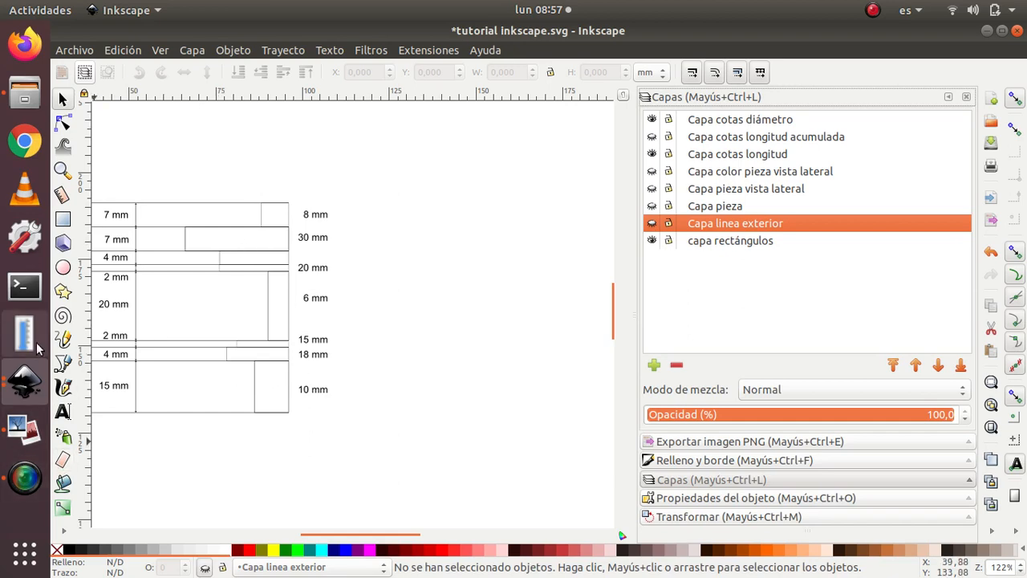
left_click(27, 383)
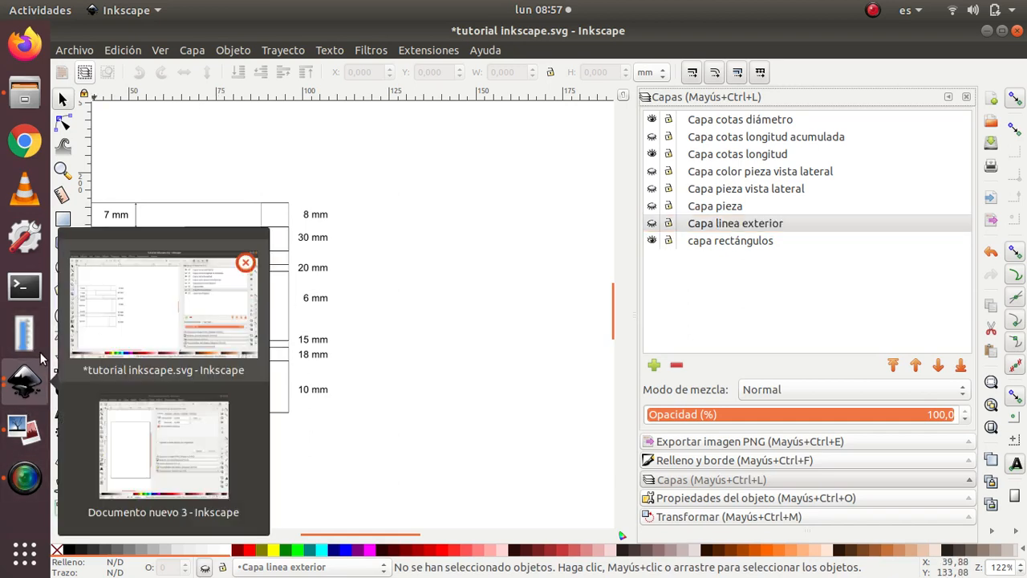
left_click(133, 415)
Draw a rectangle about 63 by 47 mm on the blank page and check its fill, stroke colour and stroke style
left_click(350, 222)
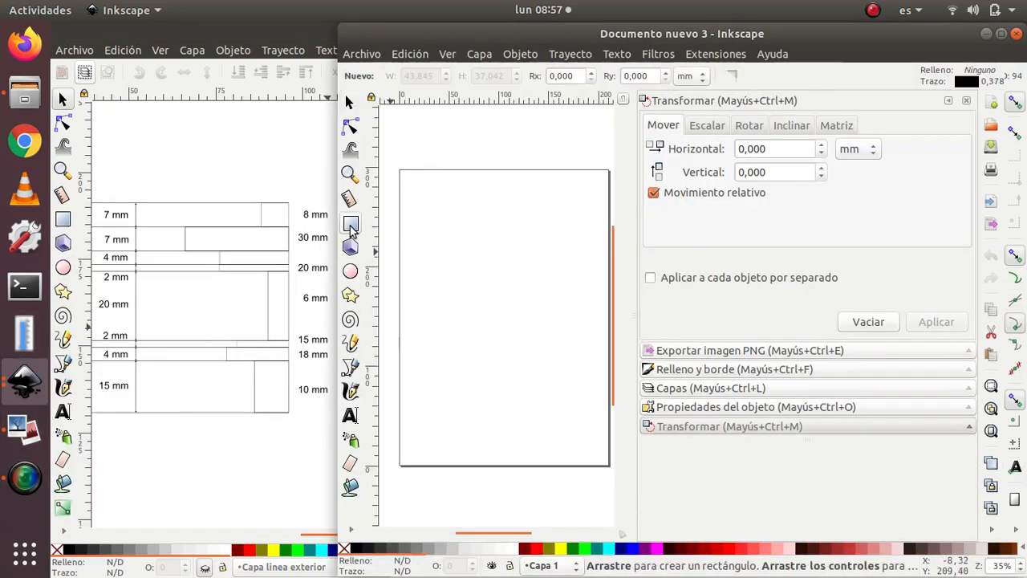
left_click_drag(455, 292, 518, 245)
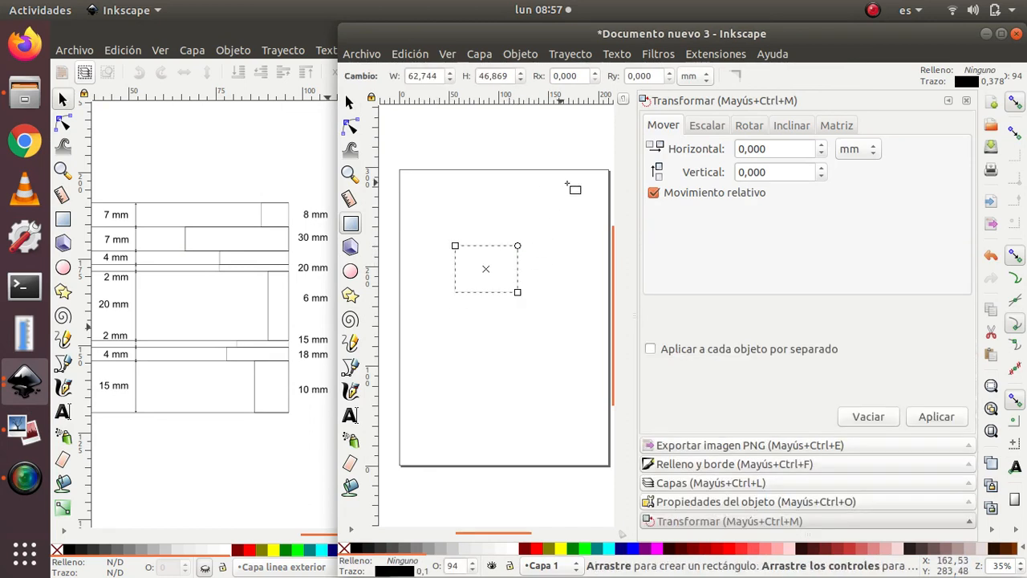
left_click(696, 465)
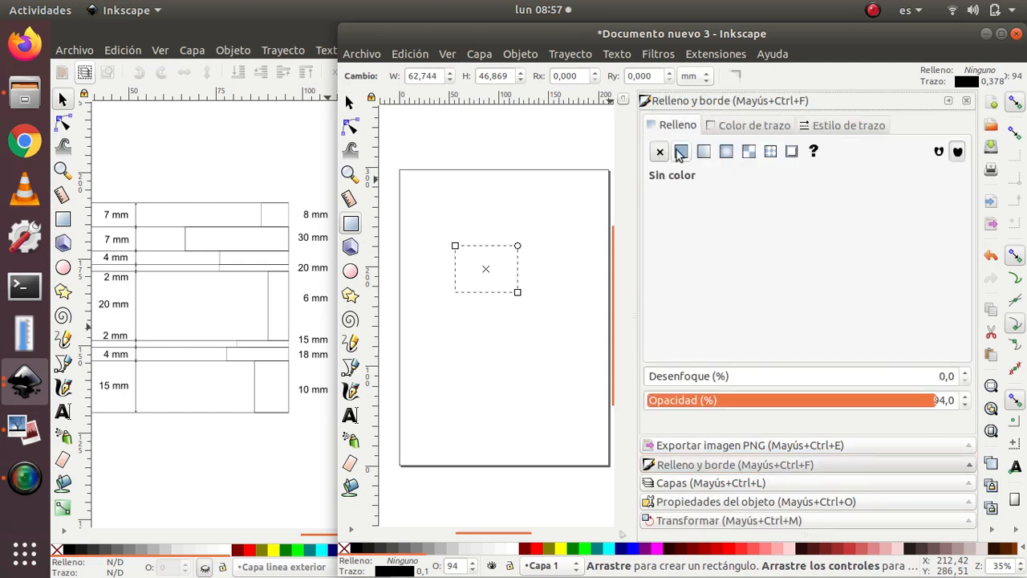
left_click(762, 129)
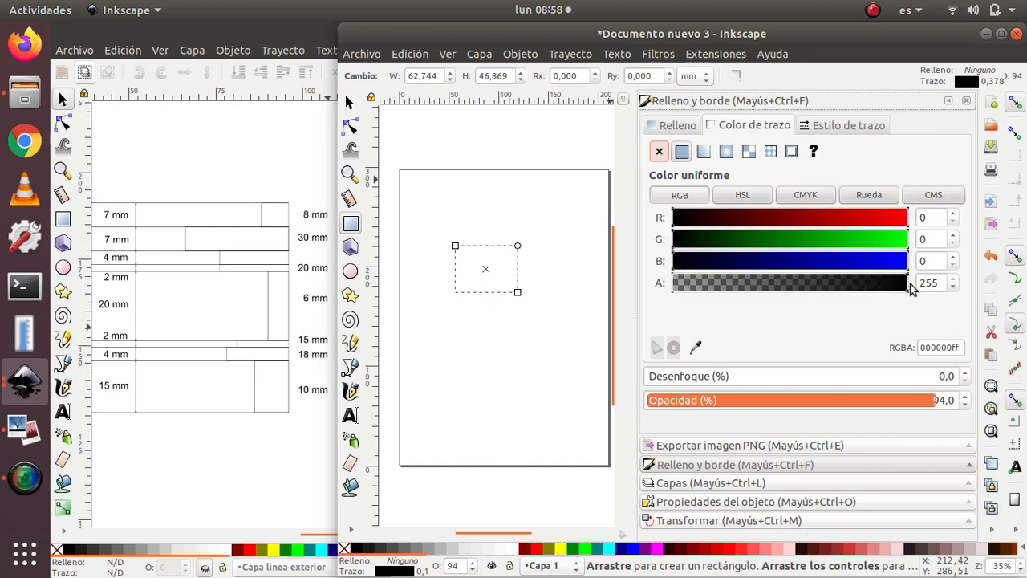
left_click(838, 128)
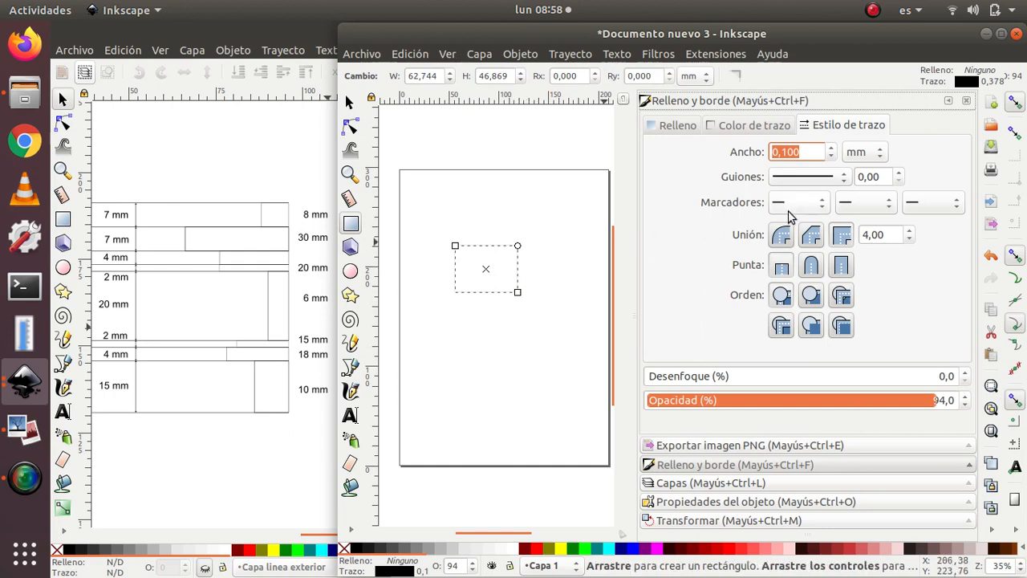
right_click(495, 317)
left_click(466, 327)
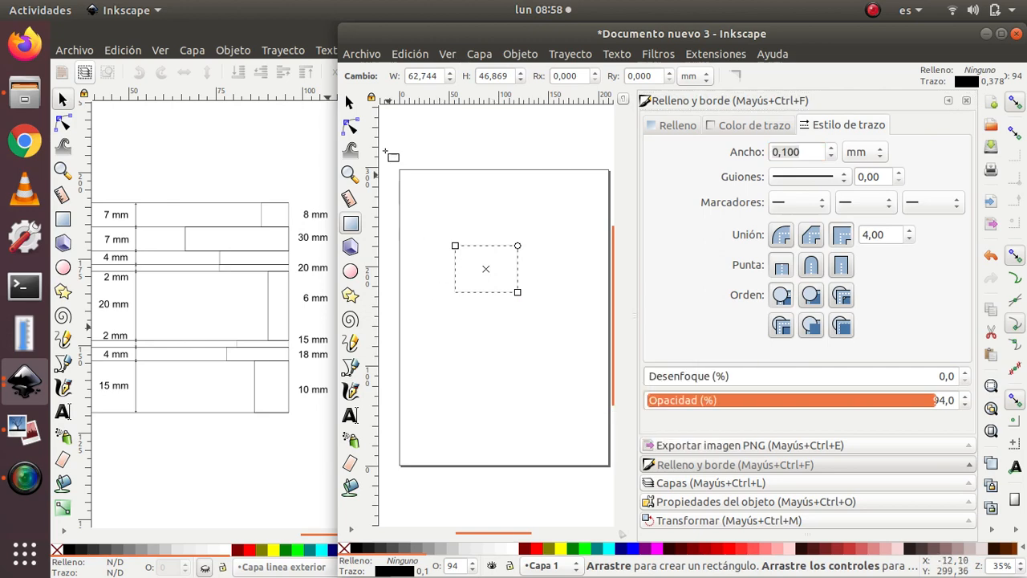
Resize the rectangle on the blank page to 8 mm wide and 7 mm high
left_click(350, 102)
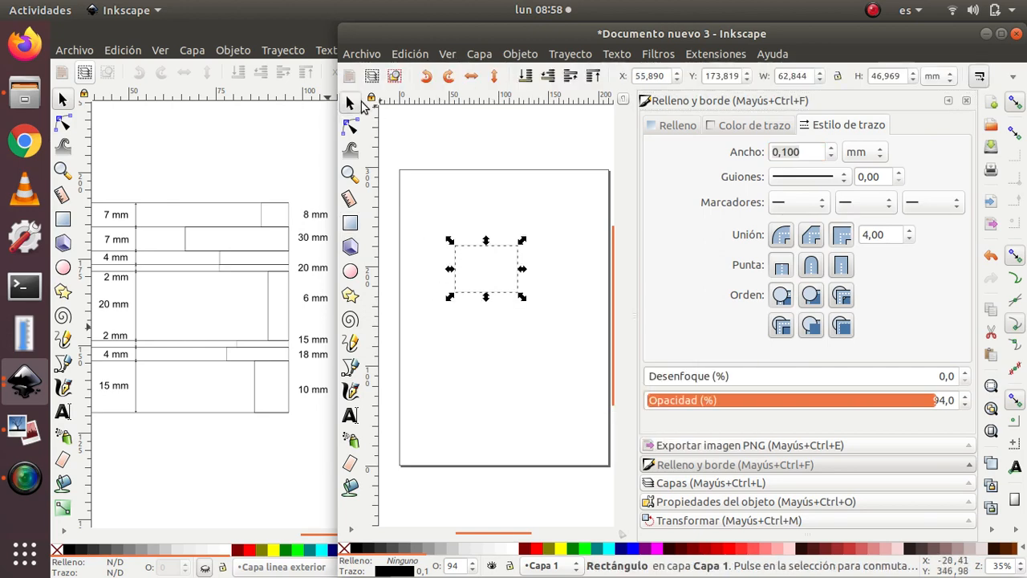
left_click(471, 251)
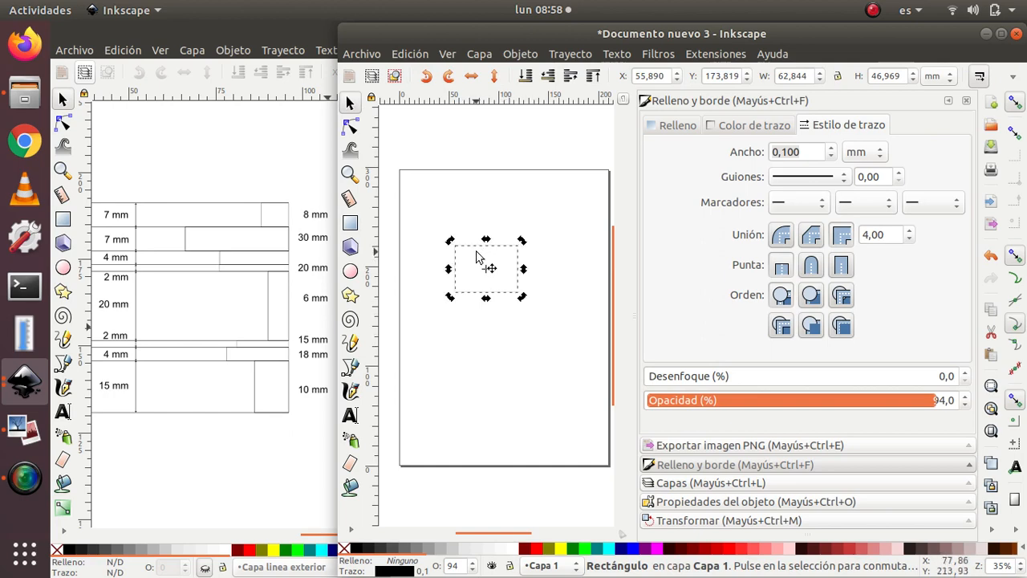
left_click(472, 254)
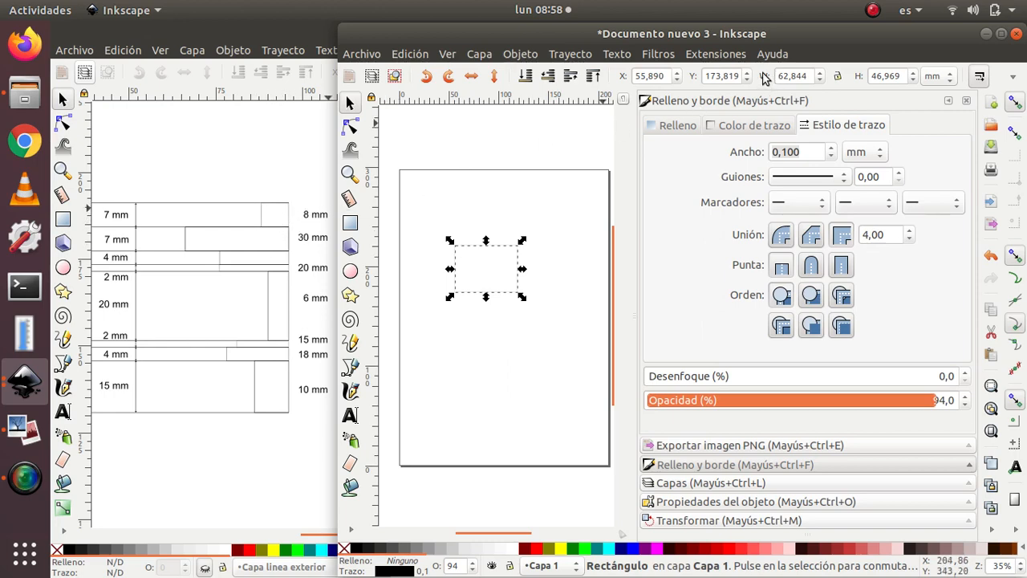
left_click(808, 78)
type("8")
key("Return")
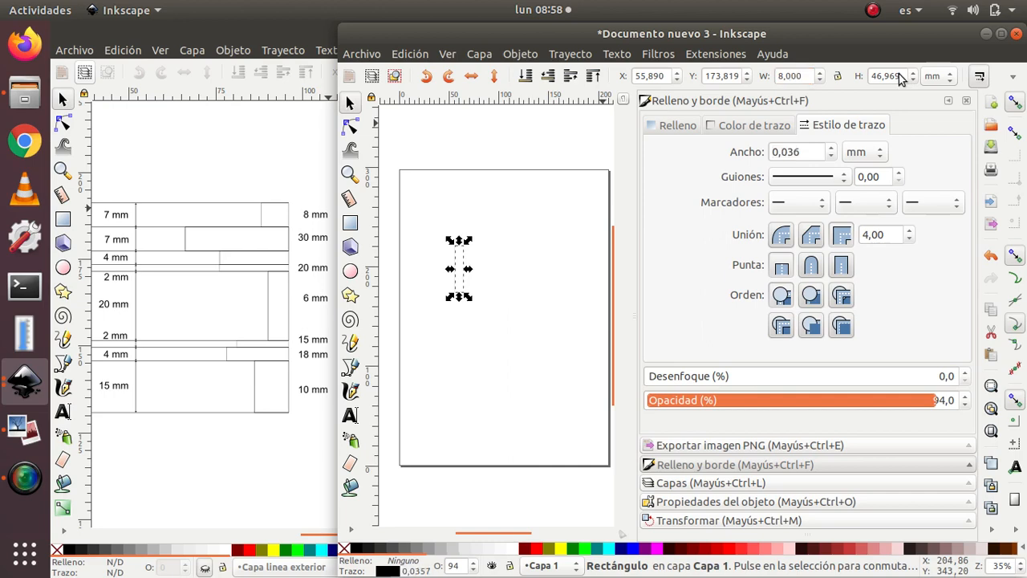
left_click_drag(900, 80, 866, 78)
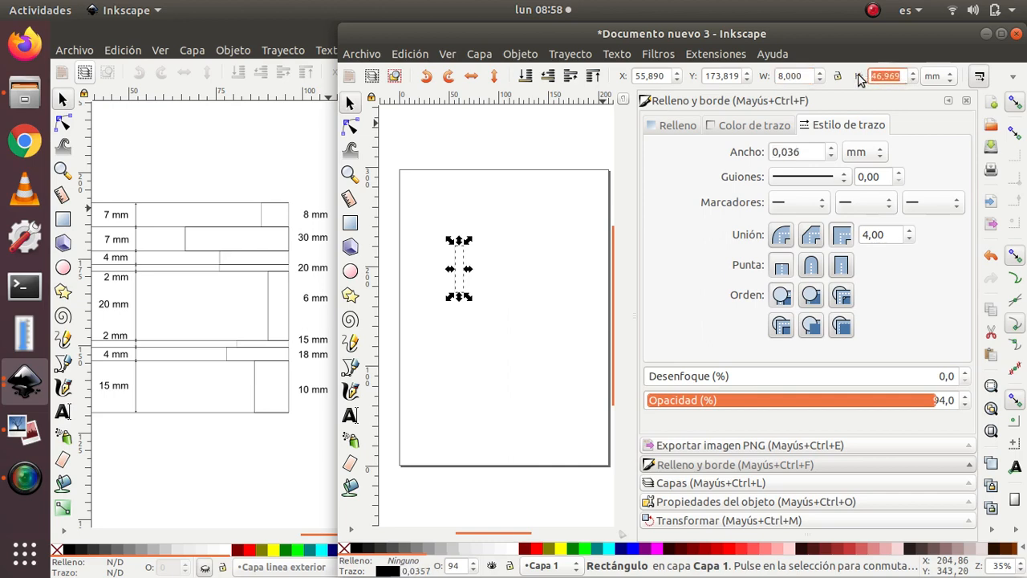
type("7")
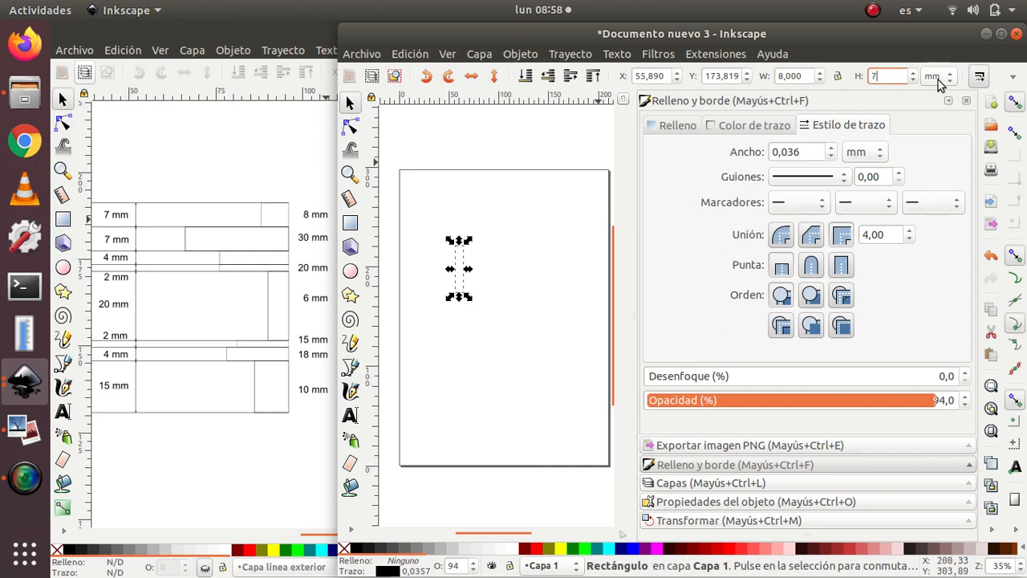
key("Return")
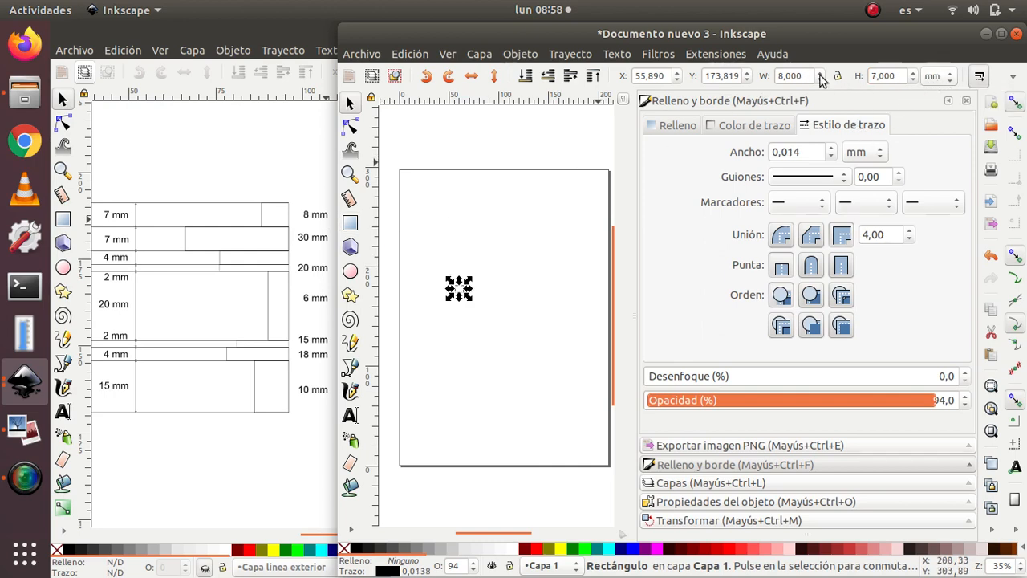
Set the small rectangle's stroke width to 0.114 mm
left_click(490, 321)
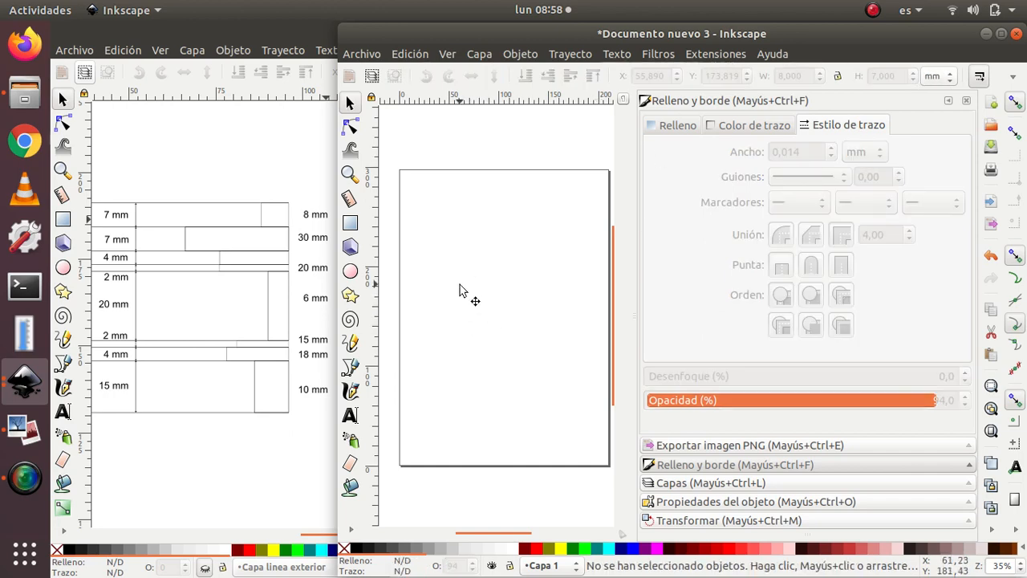
scroll(457, 306, "up", 4)
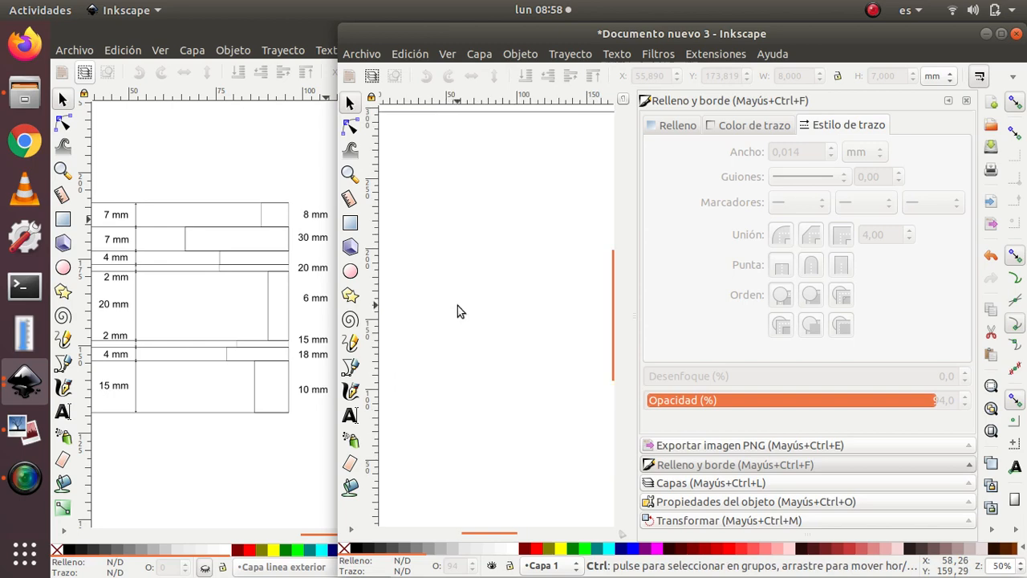
scroll(459, 303, "up", 3)
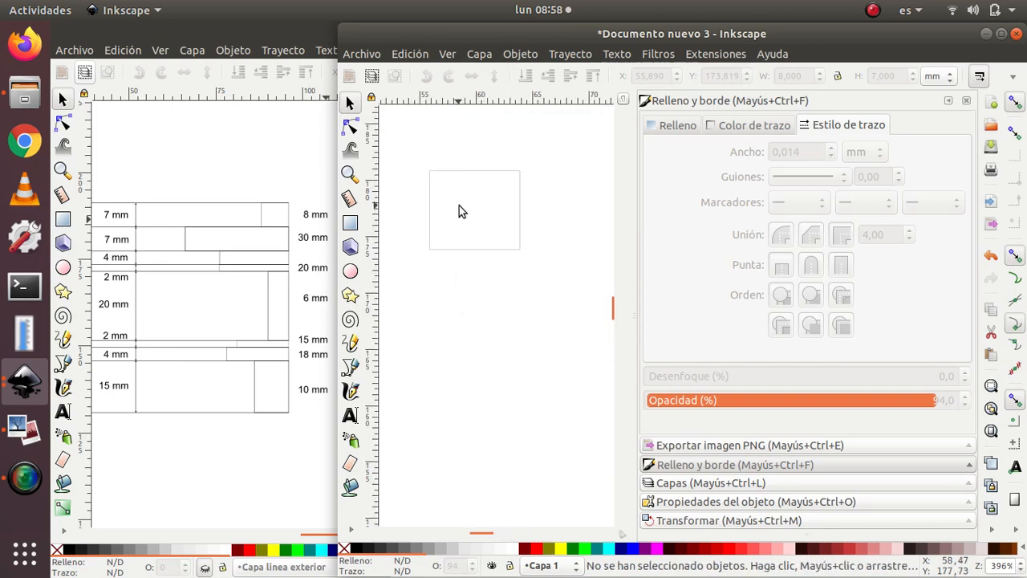
left_click_drag(469, 213, 522, 244)
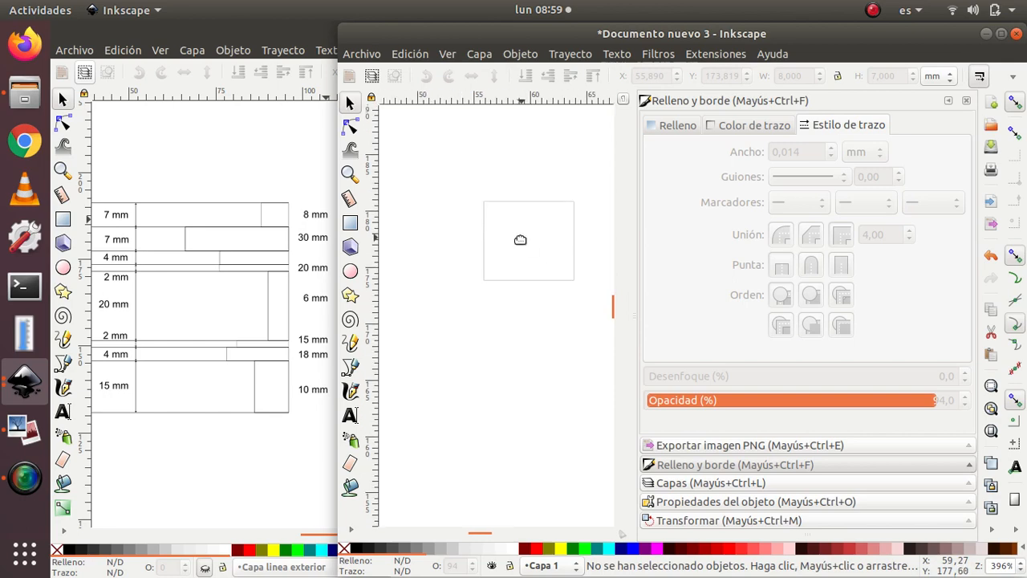
scroll(512, 239, "down", 1)
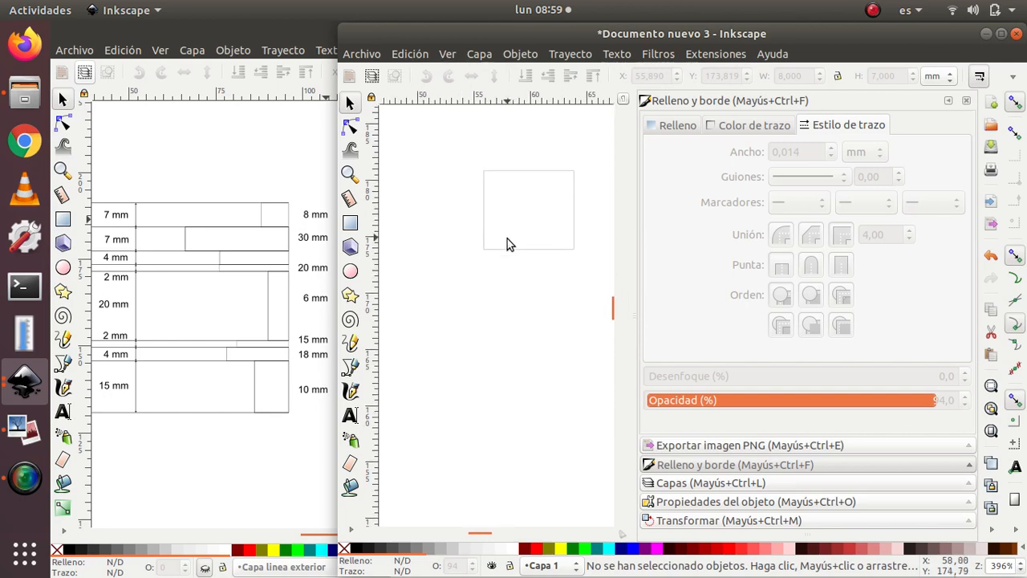
left_click(532, 249)
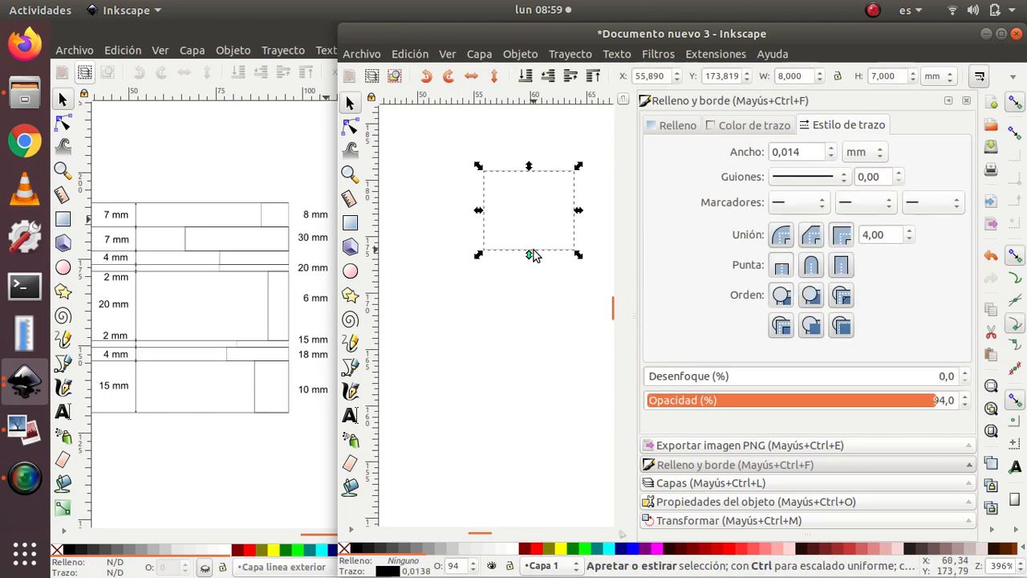
left_click(833, 149)
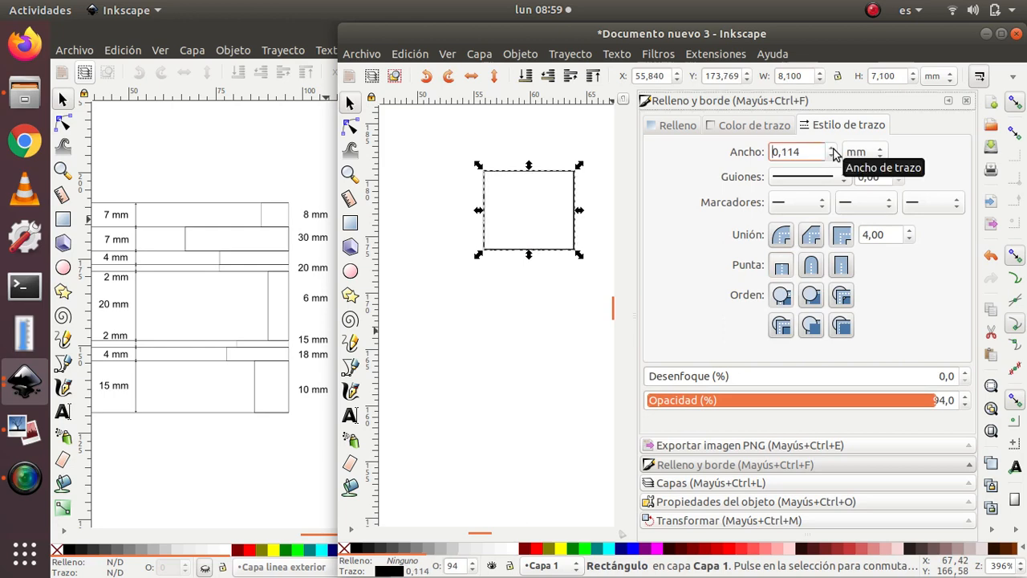
left_click(508, 293)
scroll(541, 193, "down", 2, "ctrl")
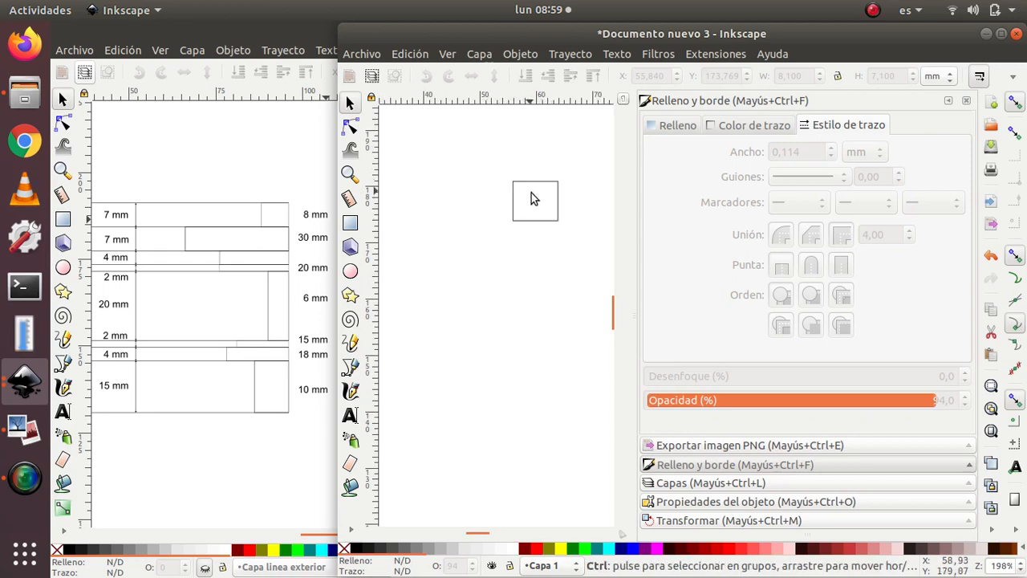
scroll(532, 199, "down", 1, "ctrl")
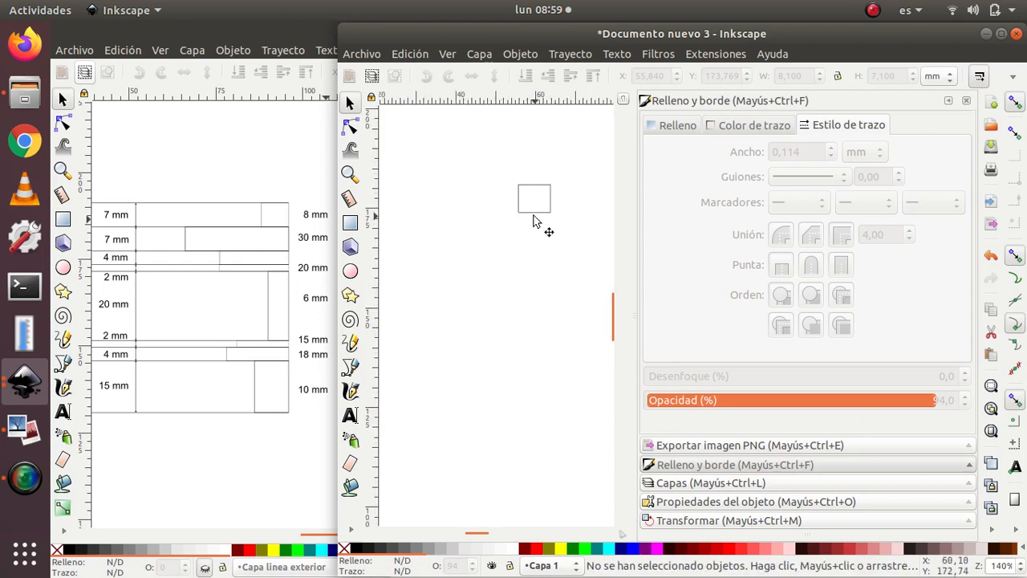
Paste a copy of the small rectangle below it and resize the copy to 30 mm wide and 7 mm high
left_click(532, 213)
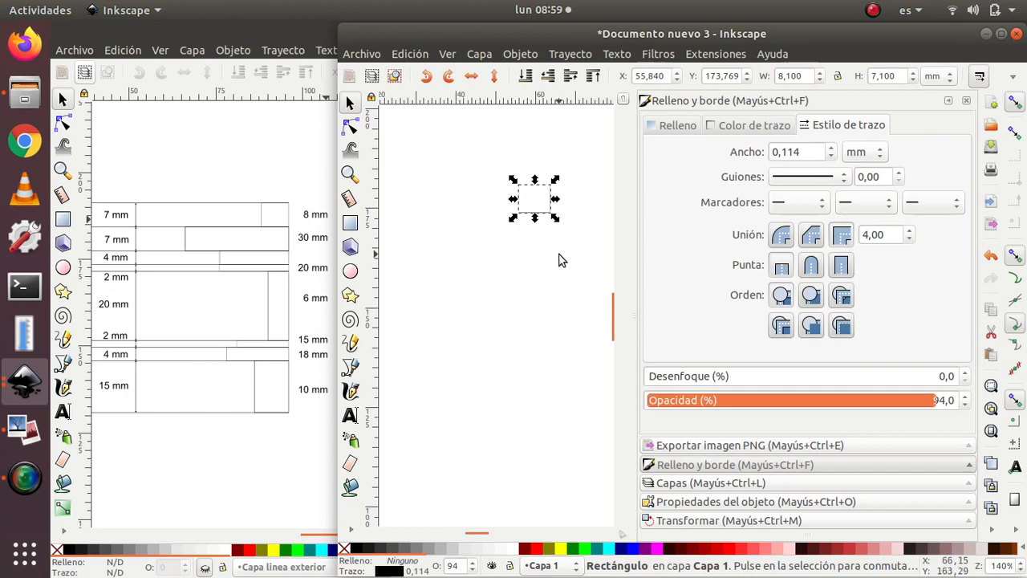
left_click(465, 273)
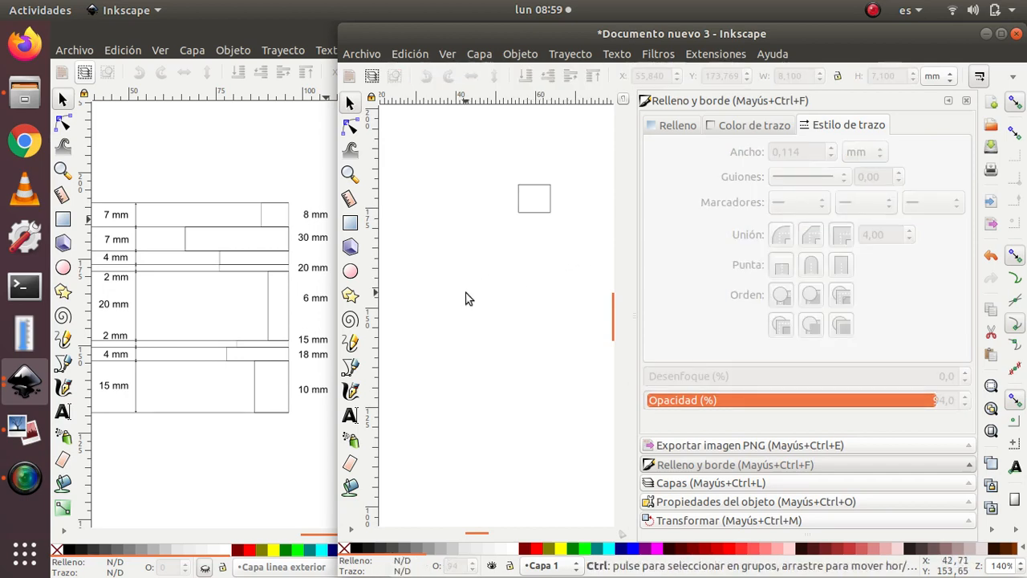
key("ctrl+v")
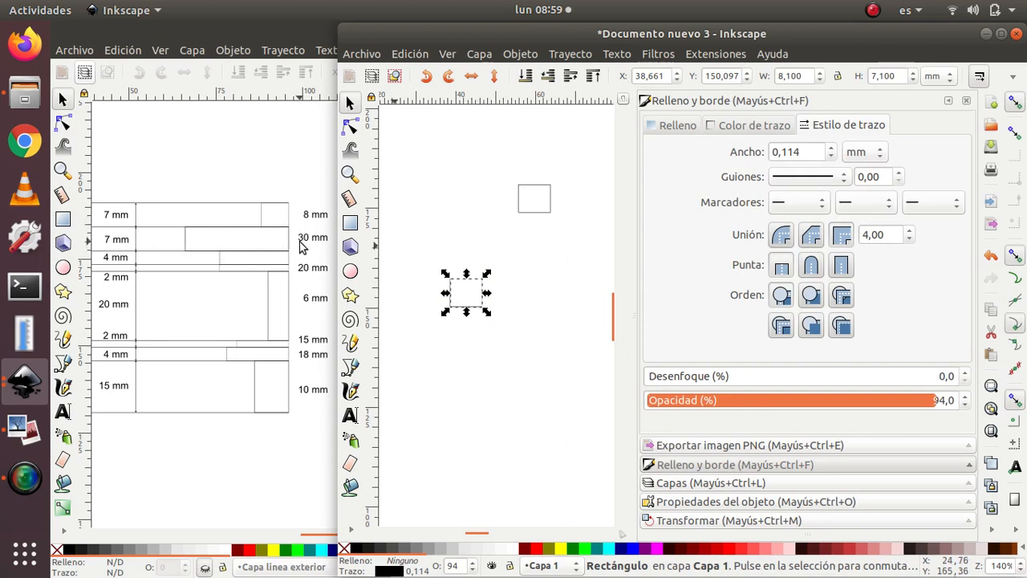
double_click(778, 75)
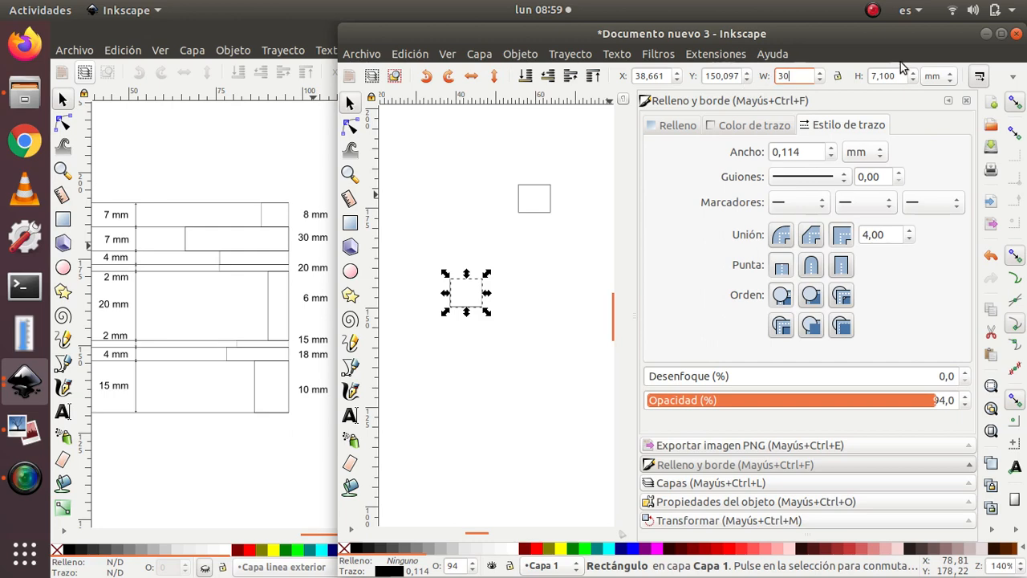
double_click(872, 75)
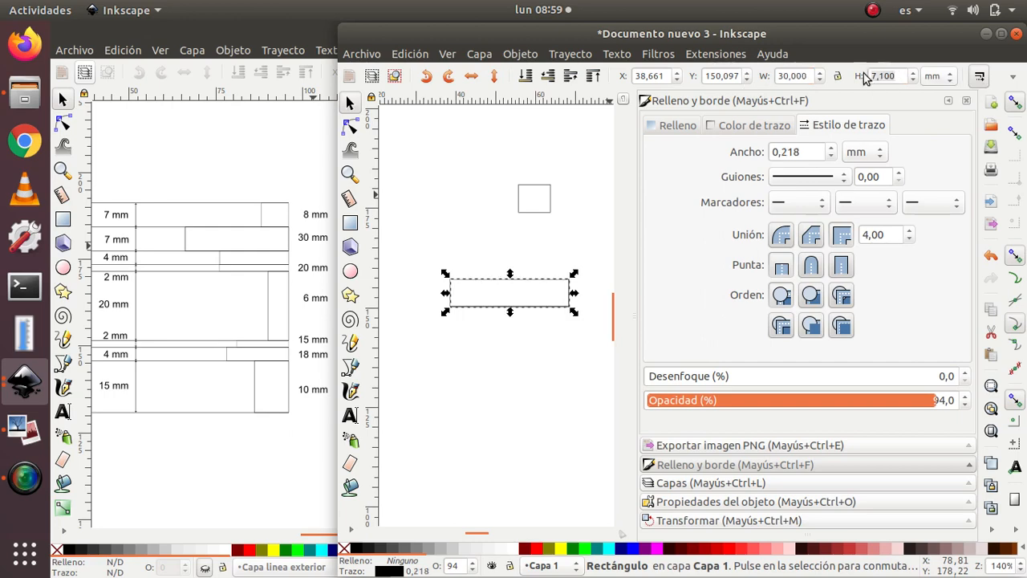
left_click(899, 77)
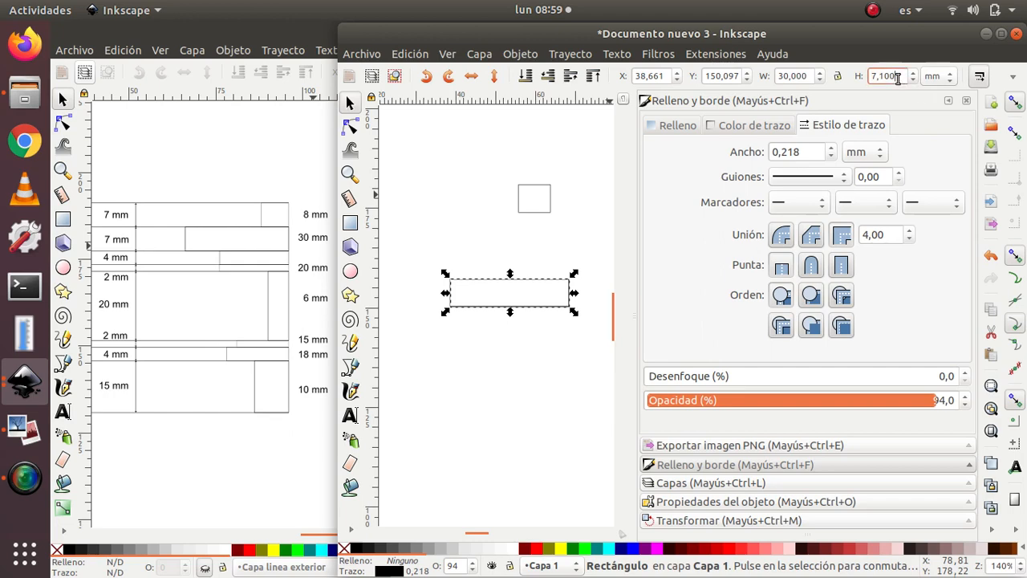
type("7")
key("Return")
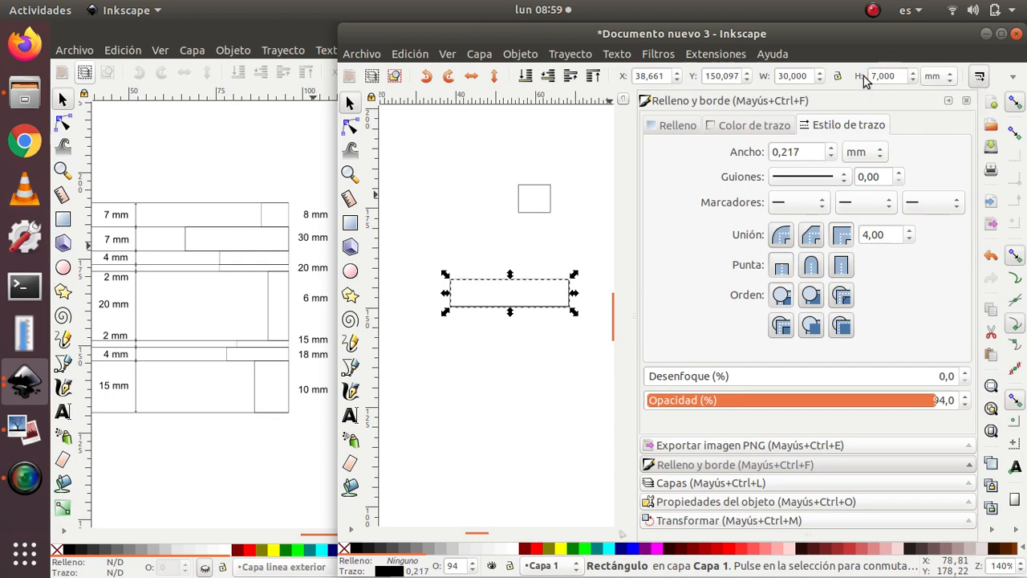
Set the original small rectangle's size to exactly 8 mm wide and 7 mm high
left_click(541, 227)
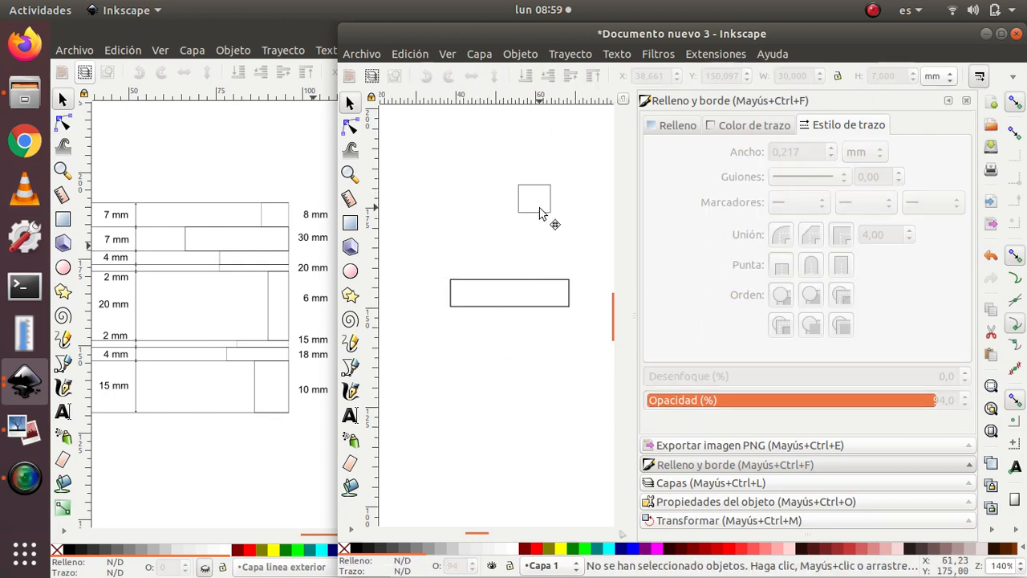
left_click(541, 212)
left_click_drag(805, 76, 774, 76)
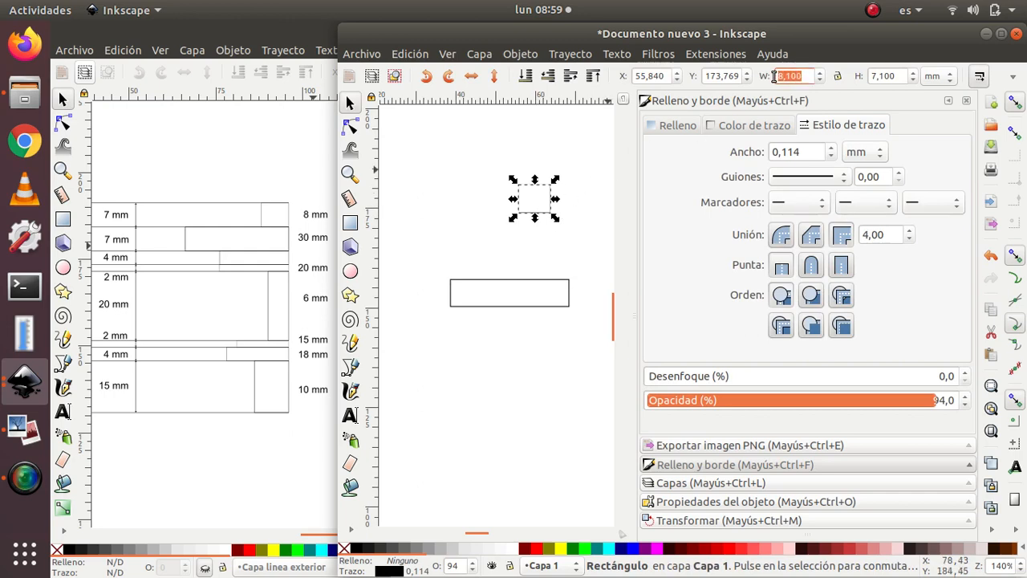
type("8")
key("Return")
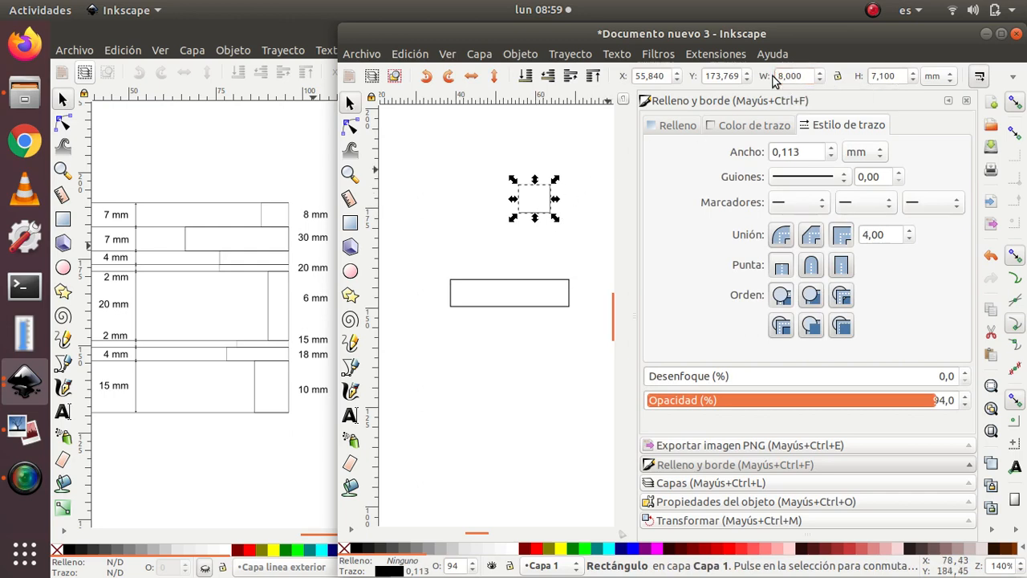
left_click_drag(899, 76, 864, 80)
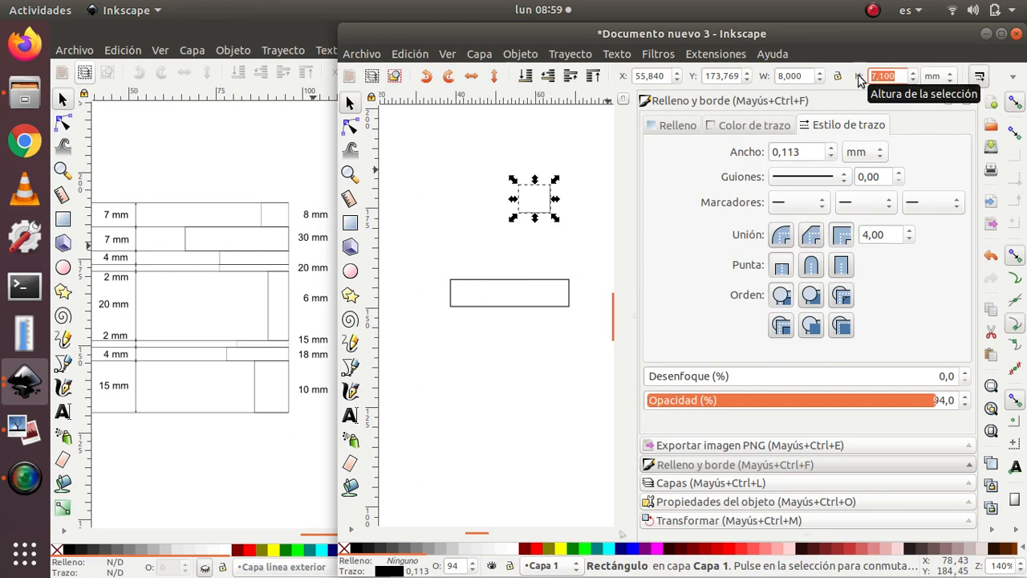
type("7")
key("Return")
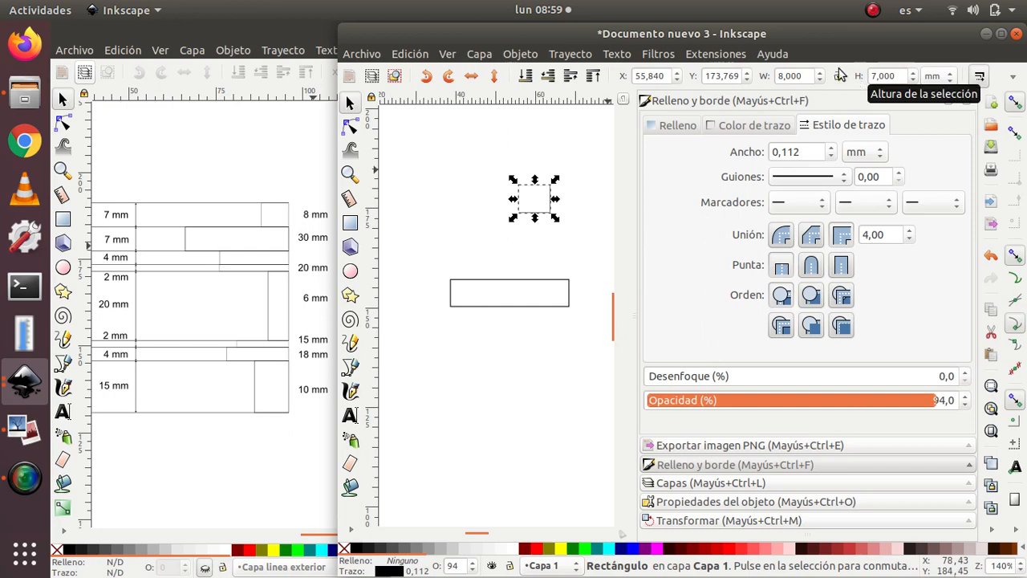
Move the 30 mm wide rectangle directly under the small one, touching it with their right edges aligned
left_click(514, 245)
left_click(514, 287)
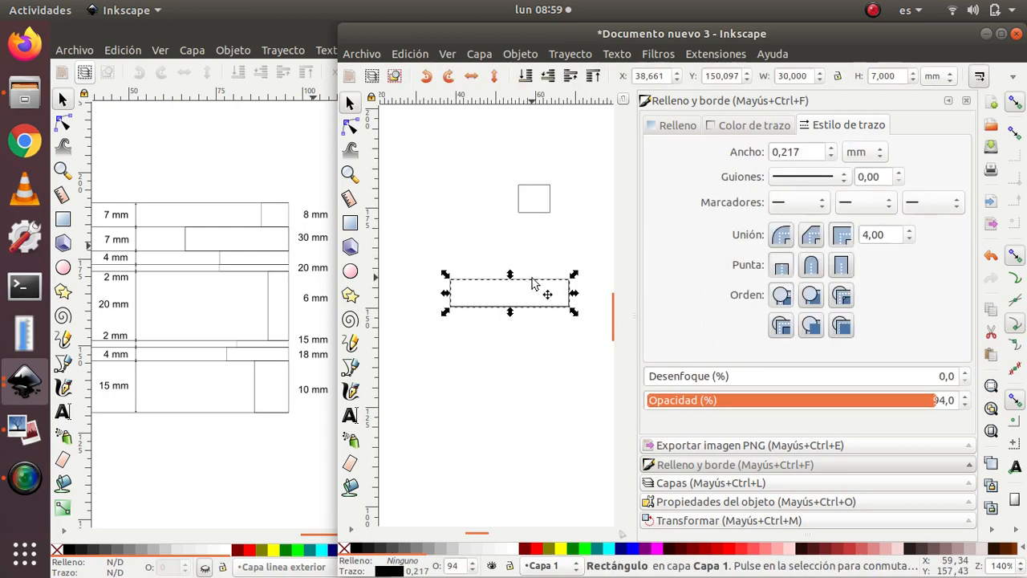
mouse_move(535, 283)
left_mouse_down()
mouse_move(519, 266)
mouse_move(522, 211)
mouse_move(512, 206)
mouse_move(542, 219)
left_mouse_up()
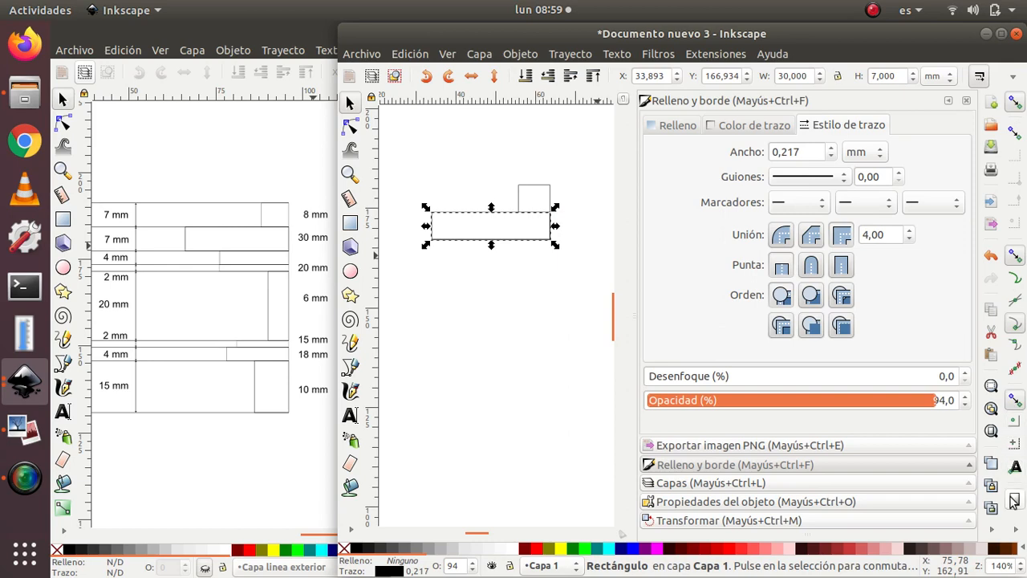
Paste a copy of the small rectangle, size it 20 mm by 4 mm high, and place it under the 30 mm rectangle, right edges aligned
left_click(518, 319)
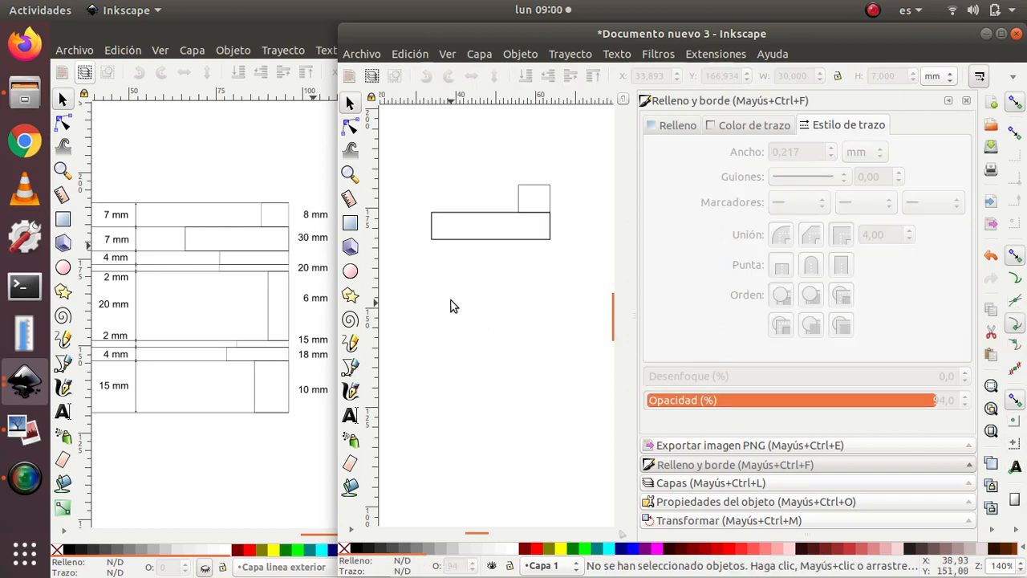
key("ctrl+v")
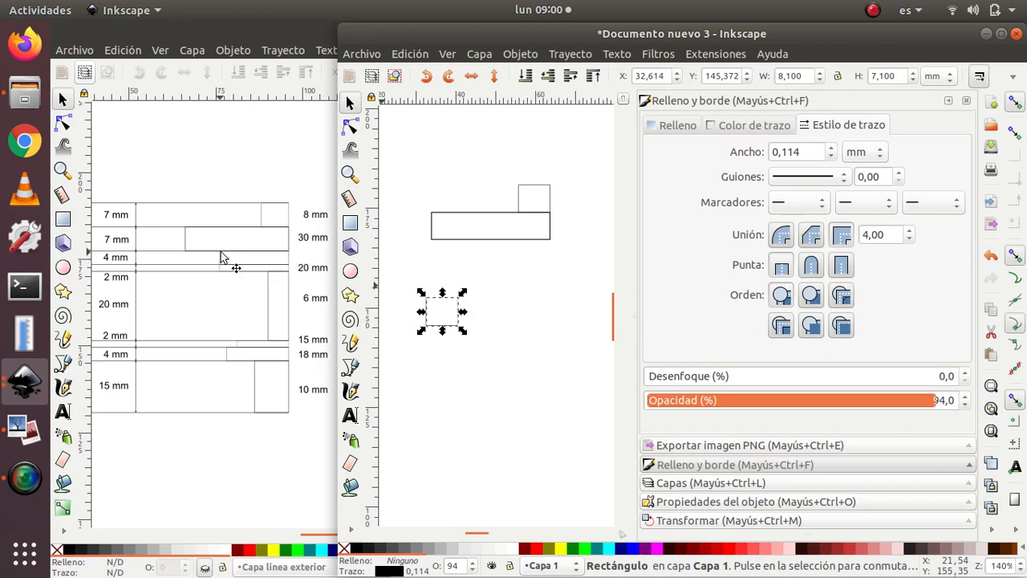
left_click_drag(806, 75, 774, 75)
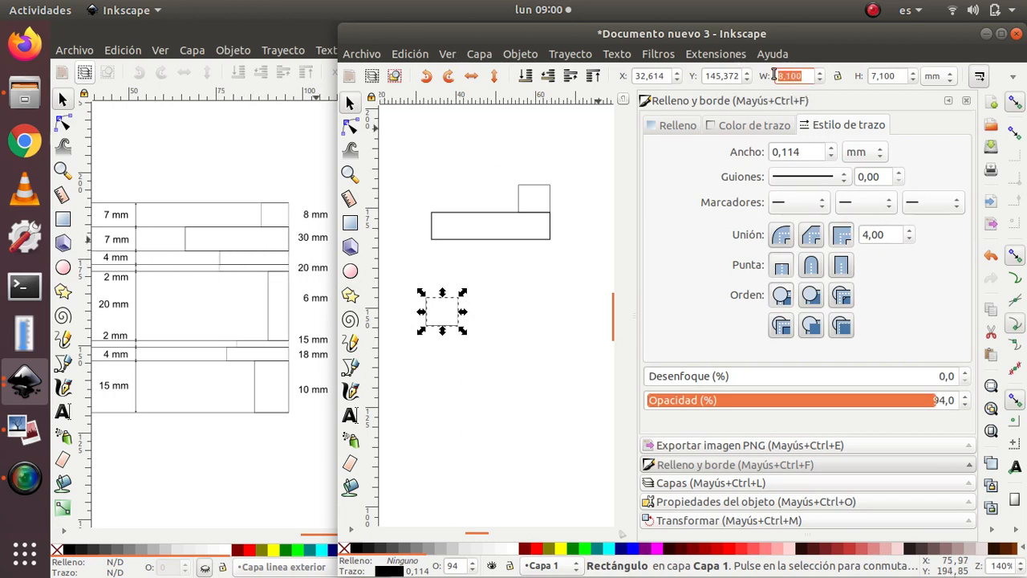
type("20")
key("Return")
key("4")
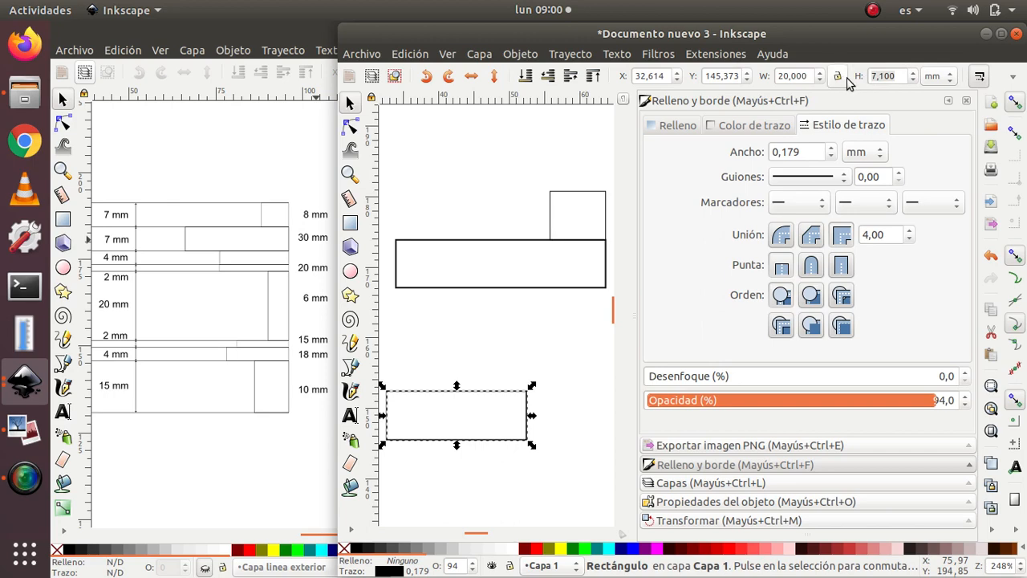
left_click_drag(900, 76, 876, 76)
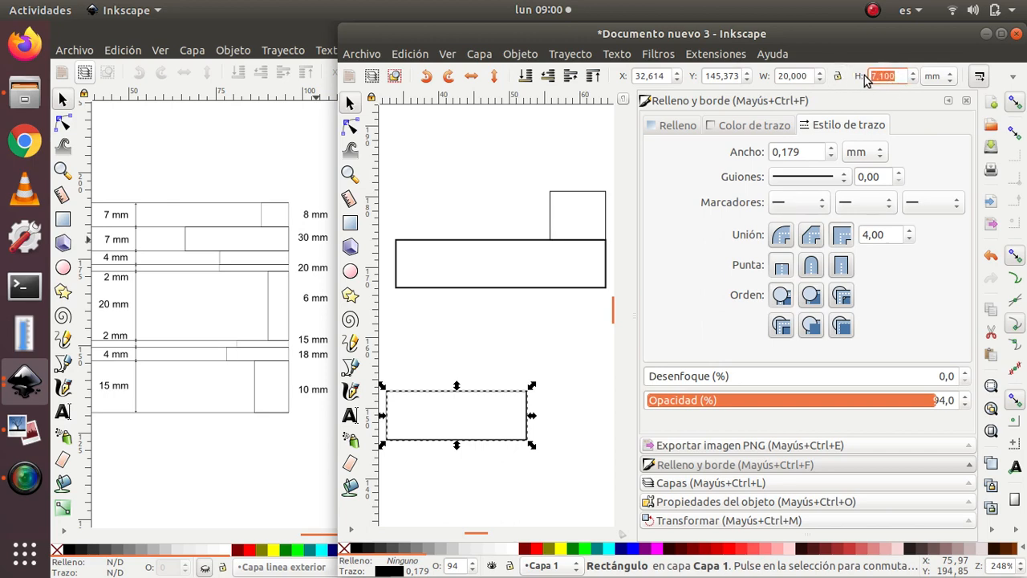
type("4")
key("Return")
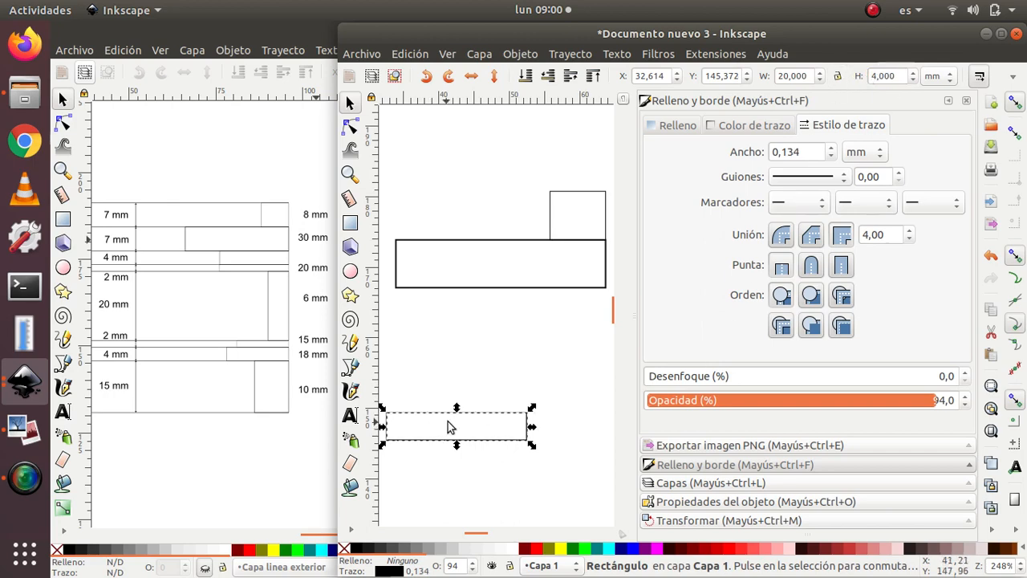
left_click_drag(489, 420, 572, 287)
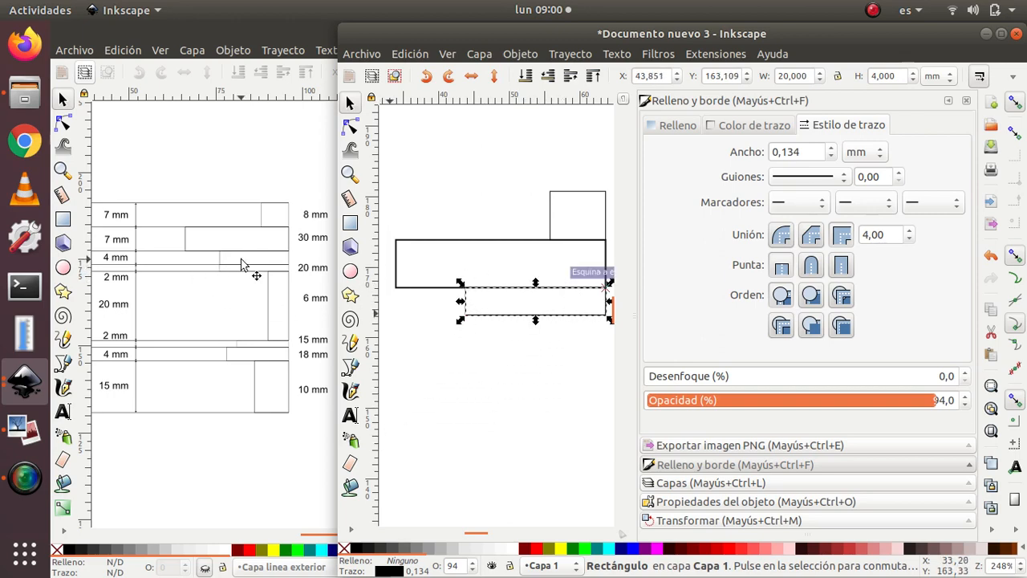
Paste another copy sized 20 mm wide by 2 mm high and place it directly under the 4 mm high rectangle, right edges aligned
left_click(459, 350)
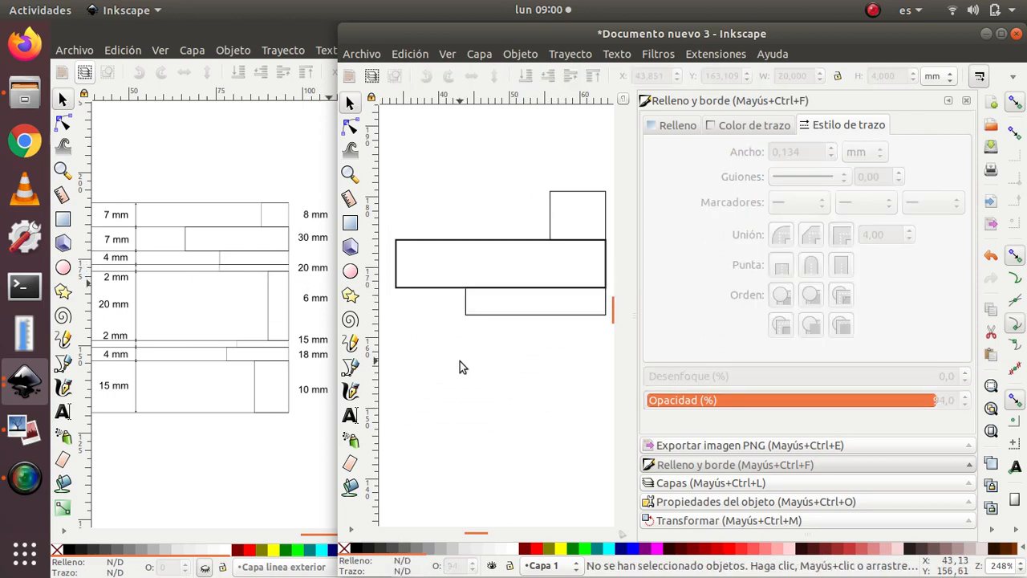
key("ctrl+v")
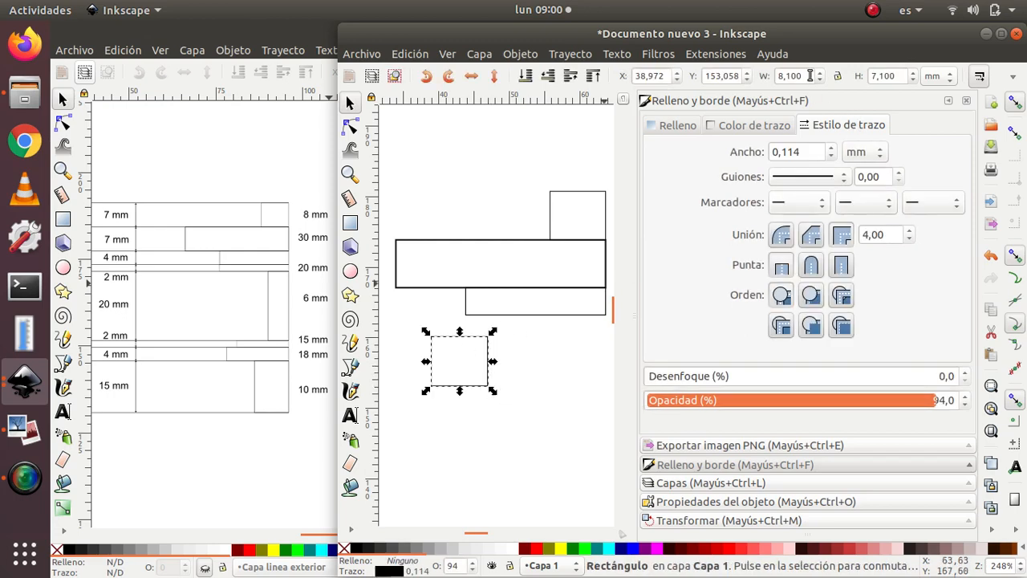
left_click_drag(809, 75, 771, 76)
type("20")
key("Return")
left_click_drag(901, 75, 870, 75)
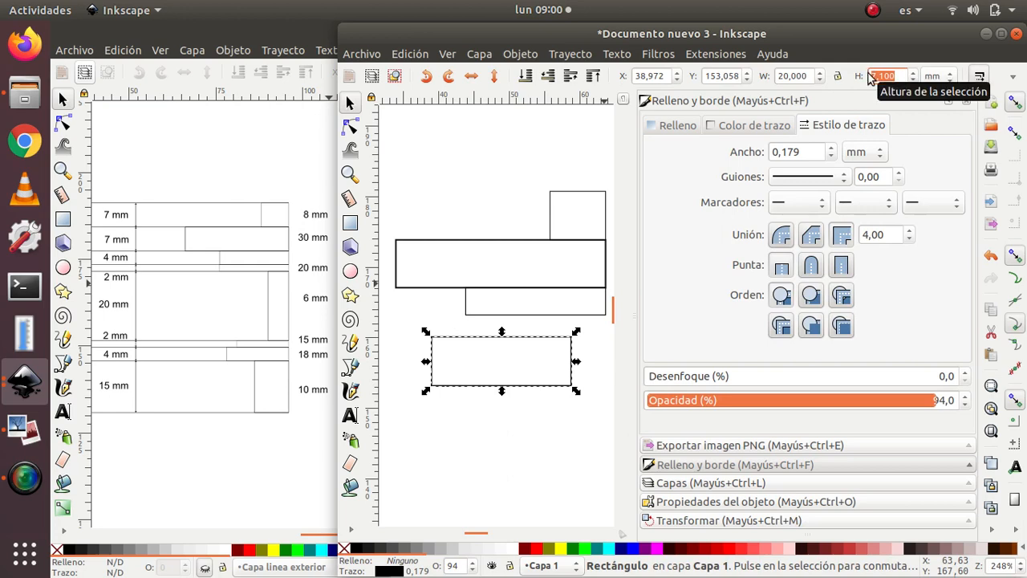
type("2")
key("Return")
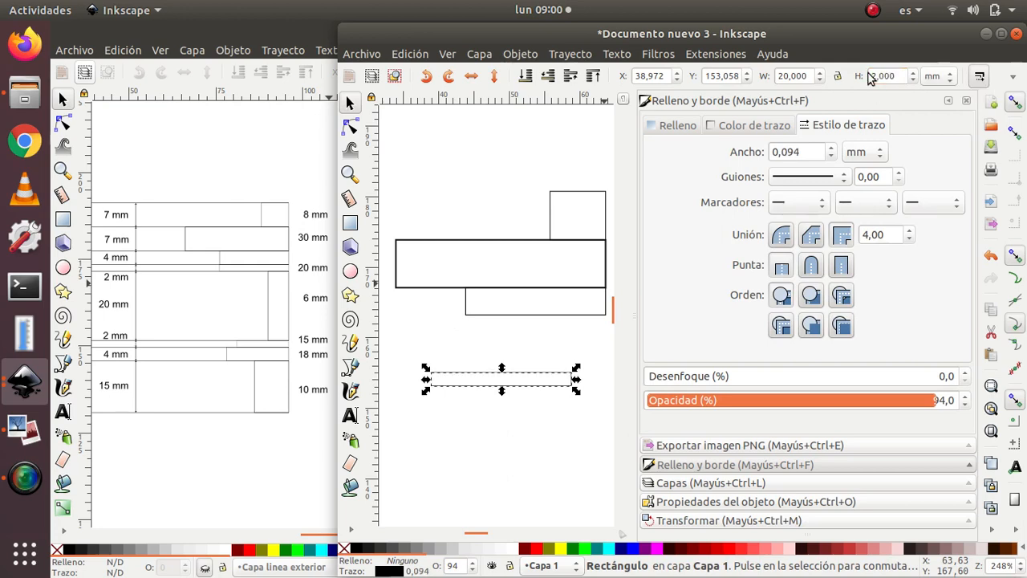
left_click_drag(538, 373, 569, 311)
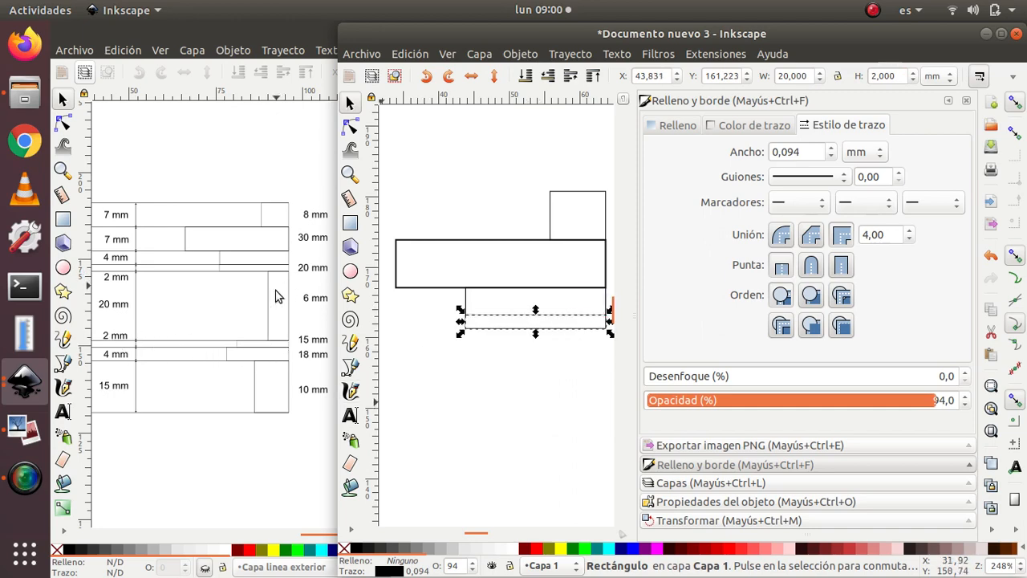
Paste a copy sized 6 mm wide by 20 mm high and snap it under the 2 mm high rectangle with right corners matching
left_click(496, 429)
left_click(496, 429)
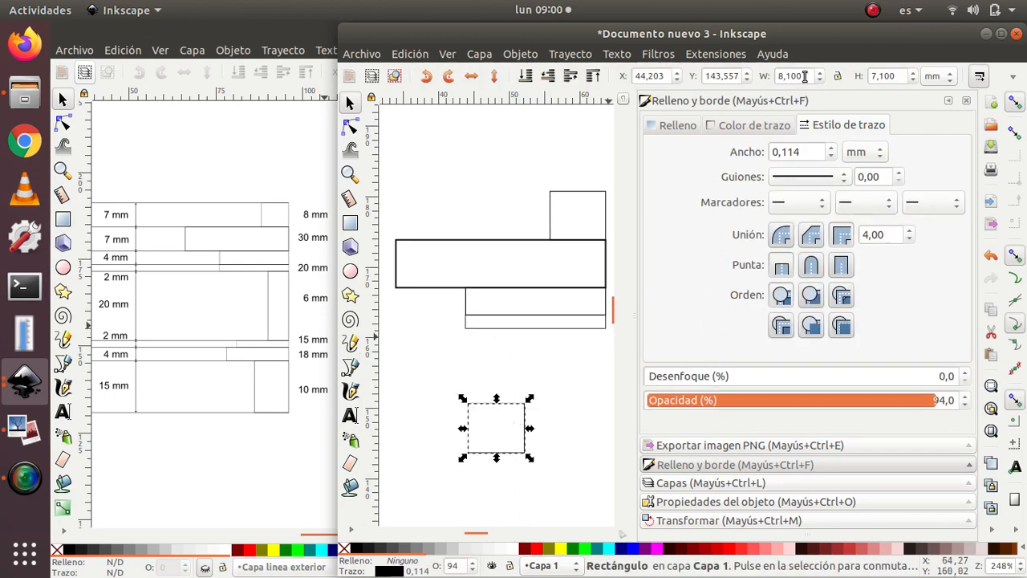
left_click_drag(804, 76, 768, 76)
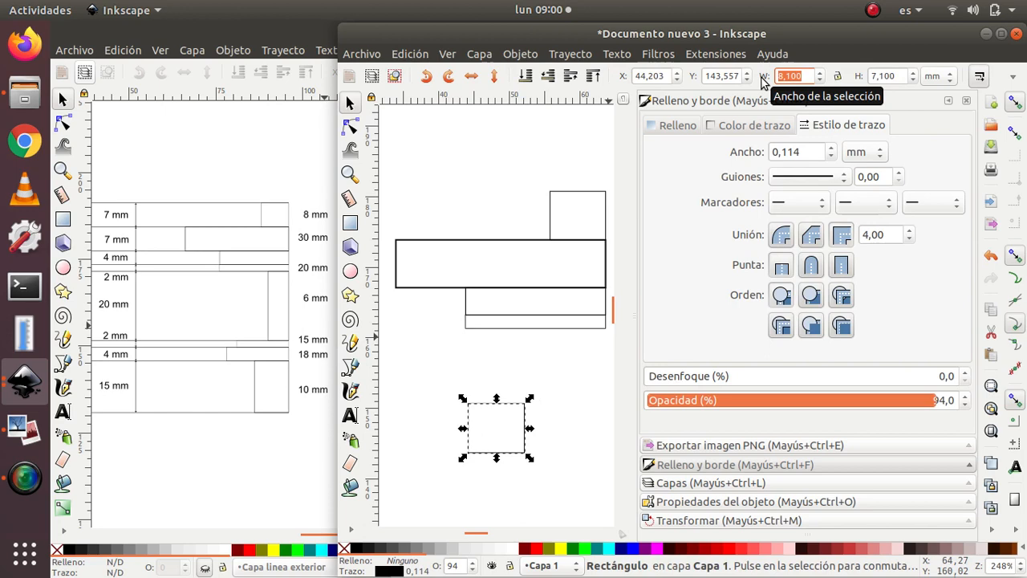
type("6")
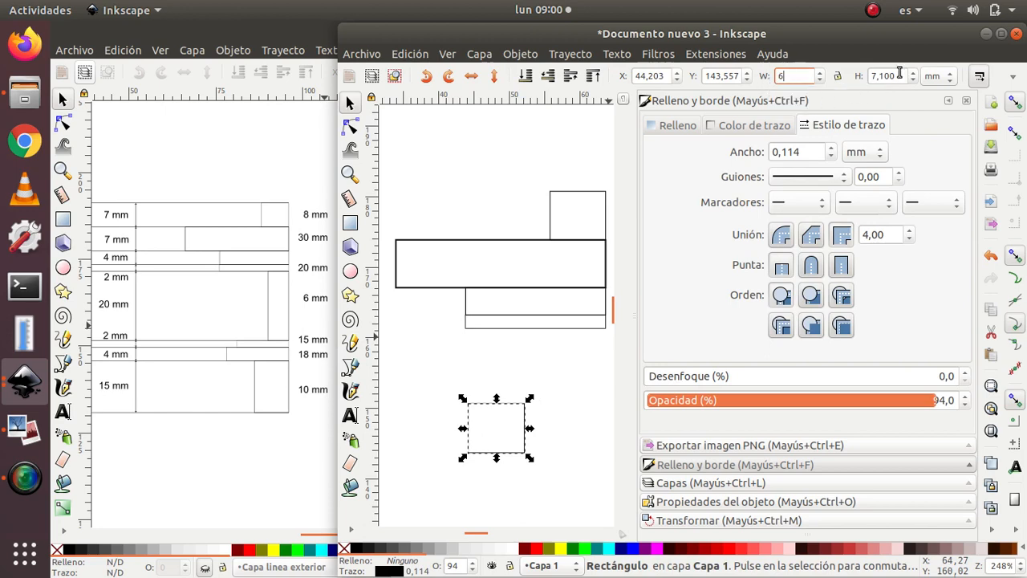
left_click_drag(898, 76, 876, 78)
key("2")
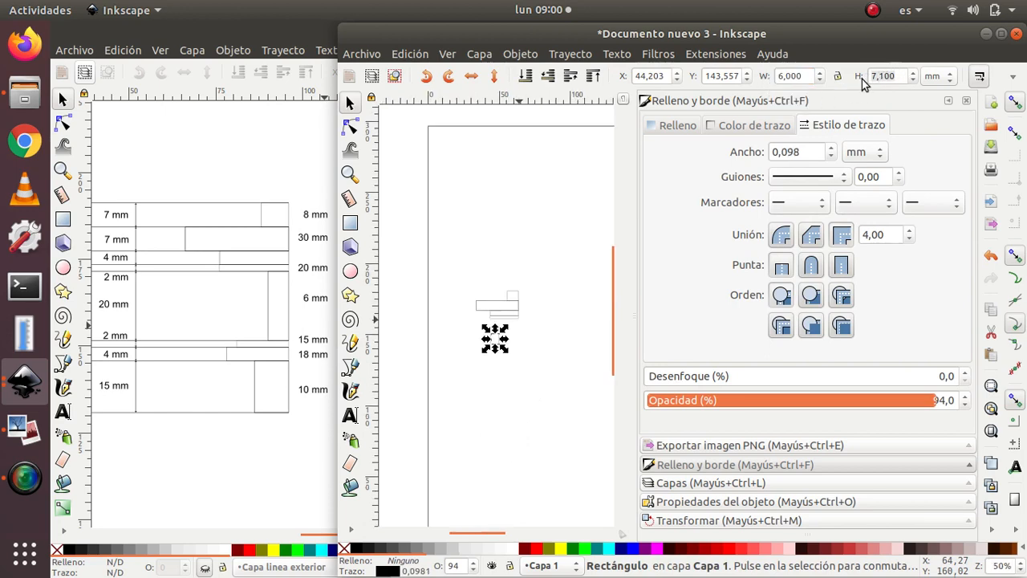
left_click(898, 77)
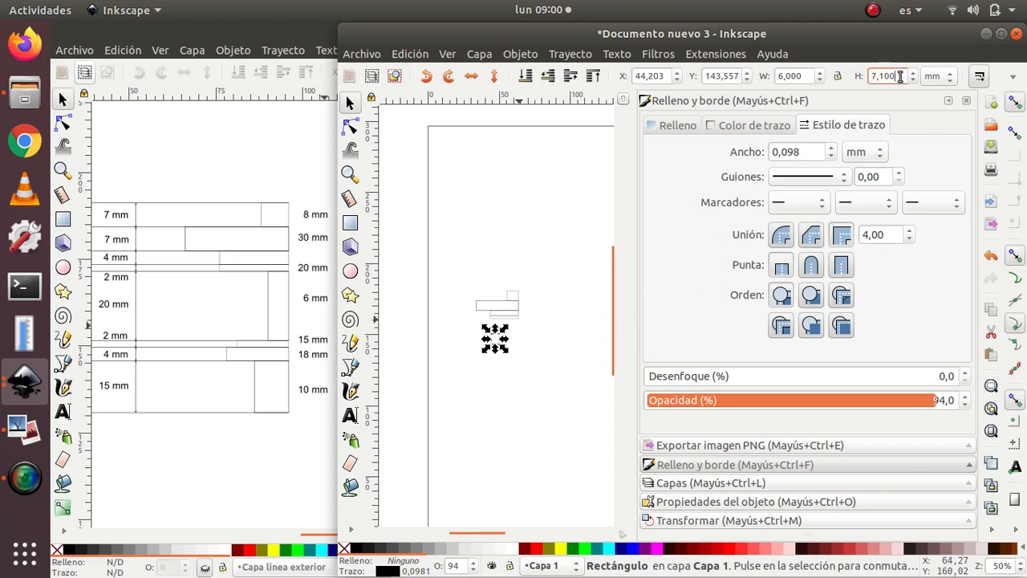
key("Return")
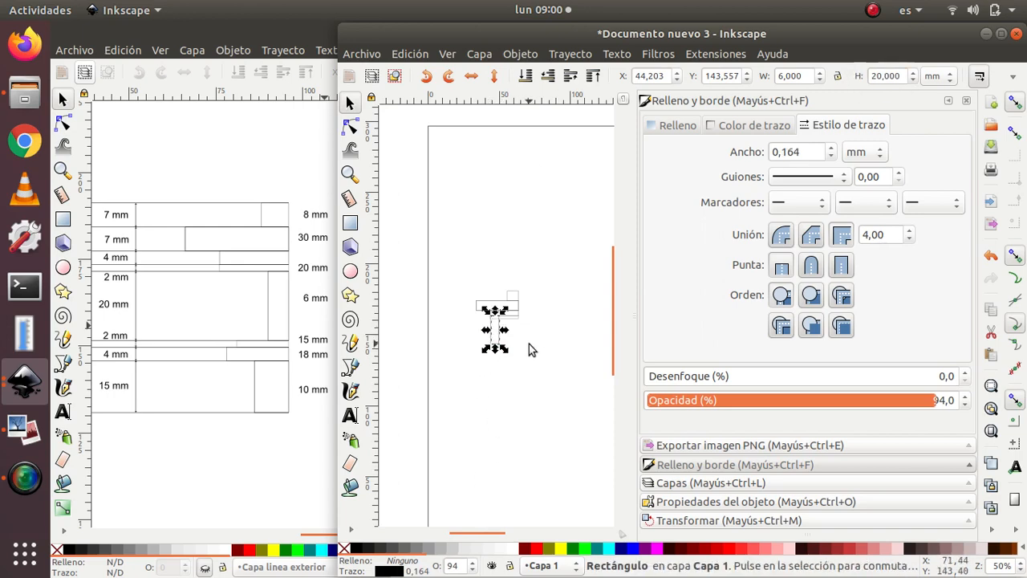
scroll(524, 339, "up", 2)
scroll(486, 300, "up", 3)
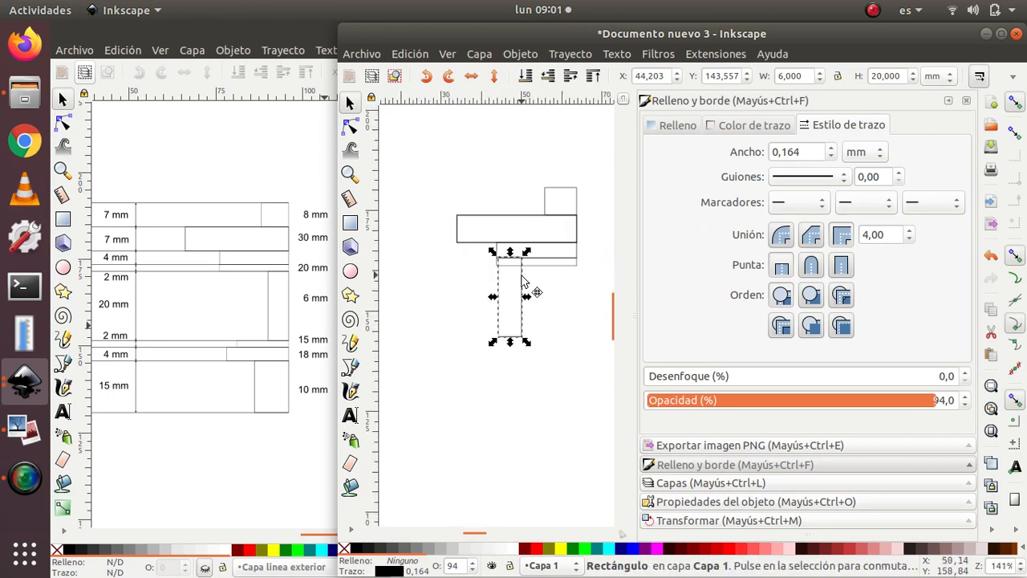
left_click_drag(529, 286, 580, 292)
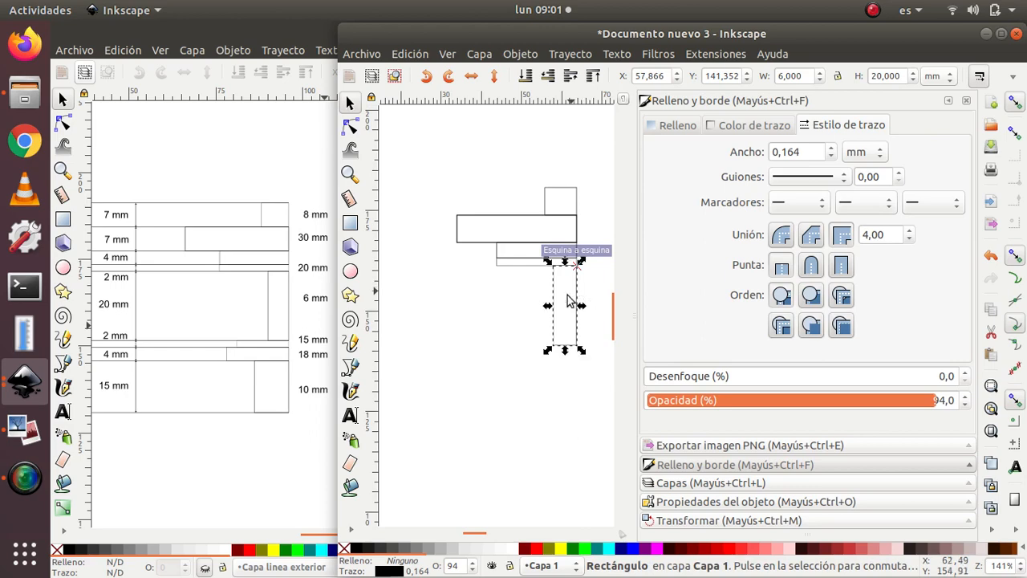
Paste a copy sized 15 mm wide by 2 mm high and place it directly under the tall 6 mm wide rectangle, right edges aligned
left_click(468, 329)
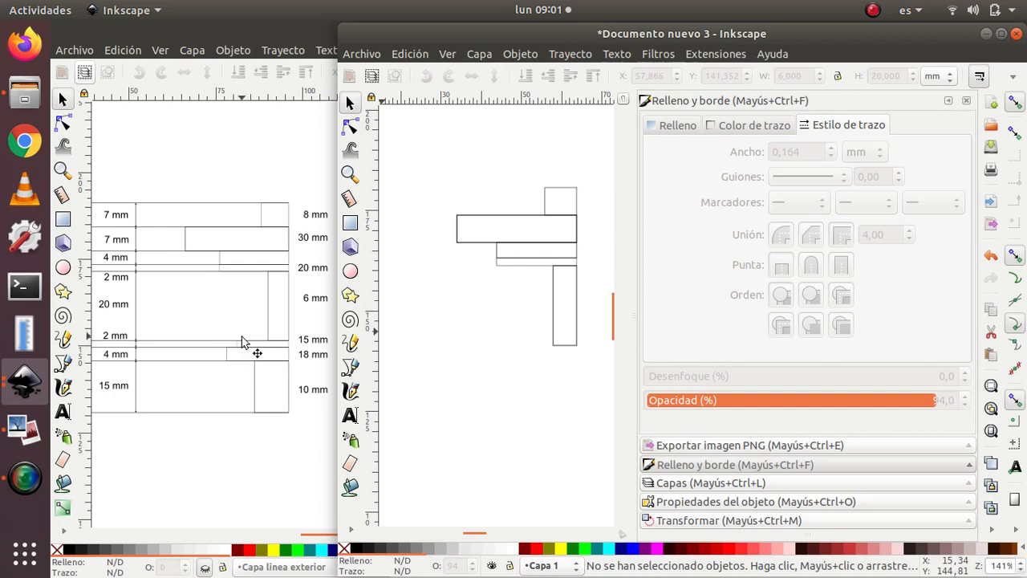
left_click(483, 389)
left_click_drag(801, 80, 773, 78)
type("15")
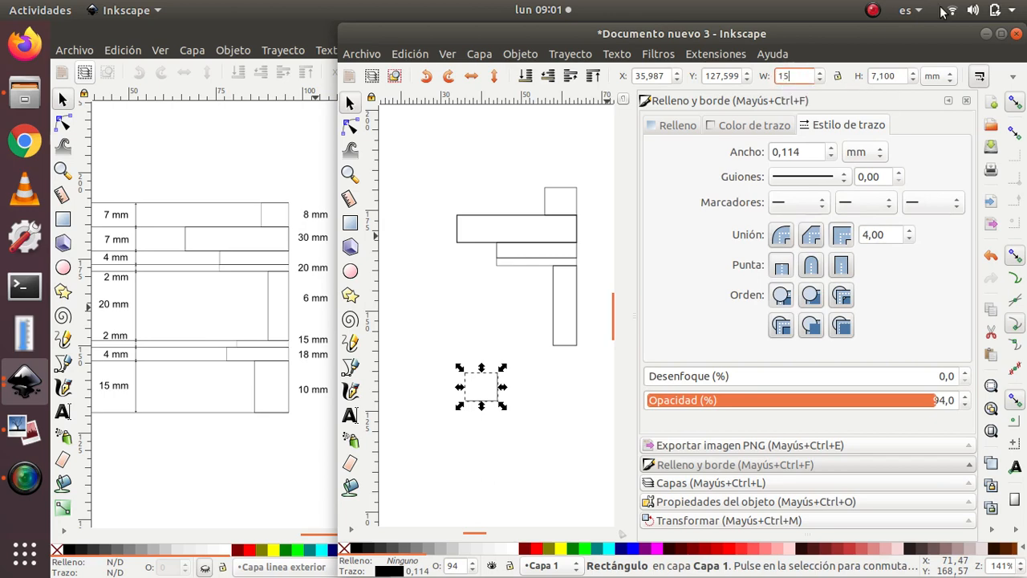
left_click_drag(900, 77, 871, 75)
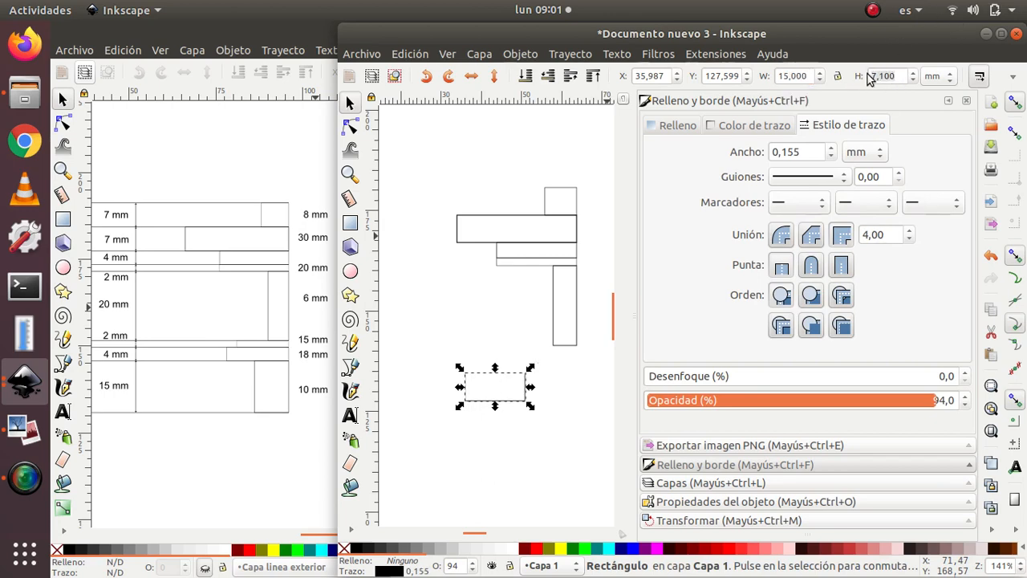
left_click(894, 76)
key("Return")
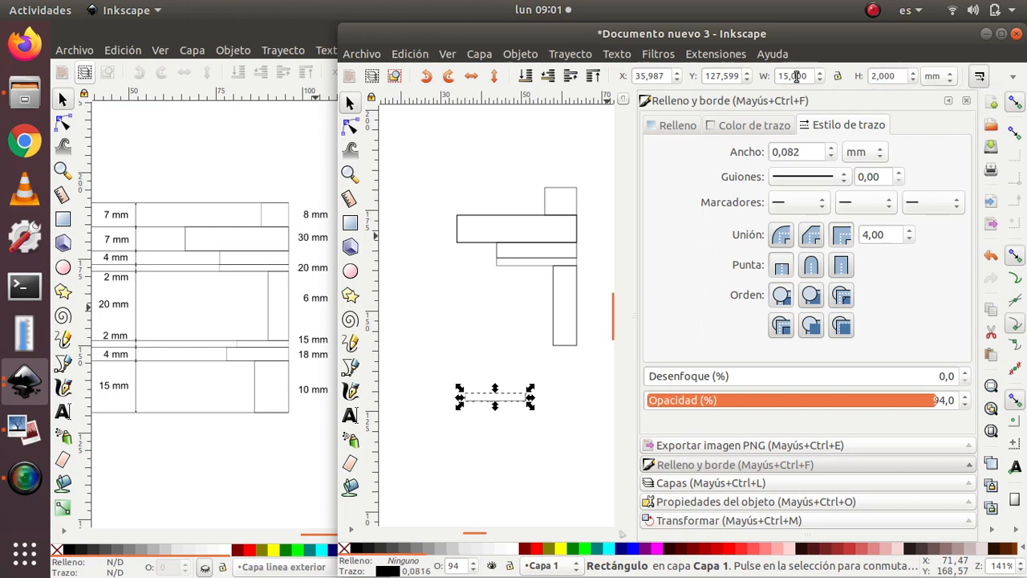
left_click_drag(504, 395, 559, 347)
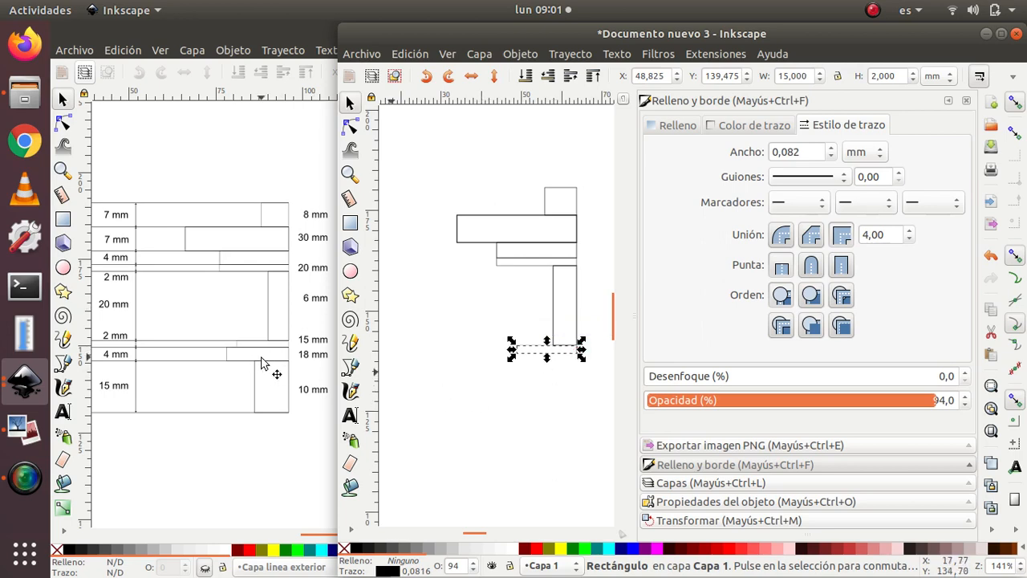
Paste a copy sized 18 mm wide by 4 mm high and snap it under the 15 mm wide rectangle with right corners matching
left_click(470, 409)
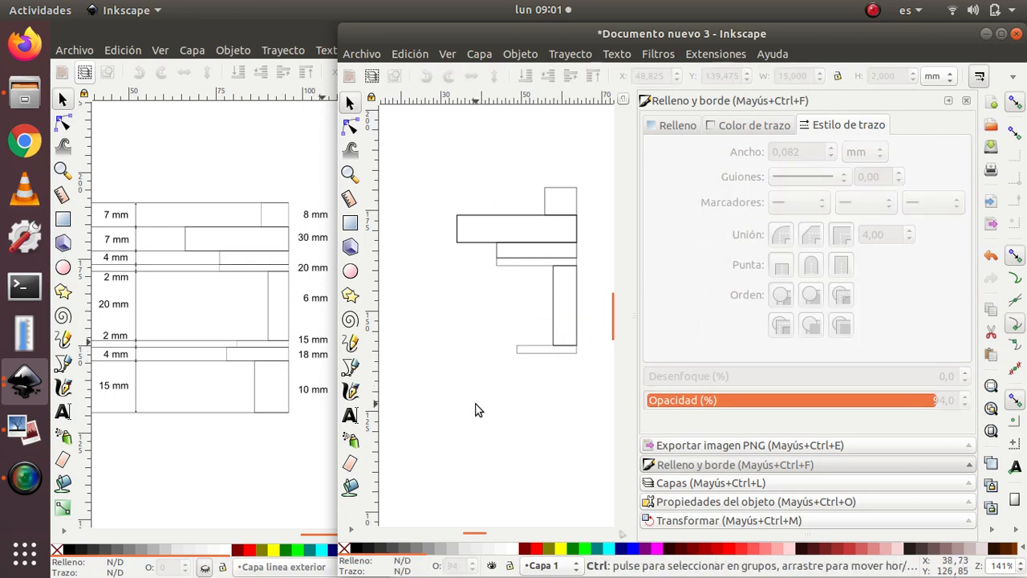
left_click(475, 410)
left_click_drag(804, 78, 772, 75)
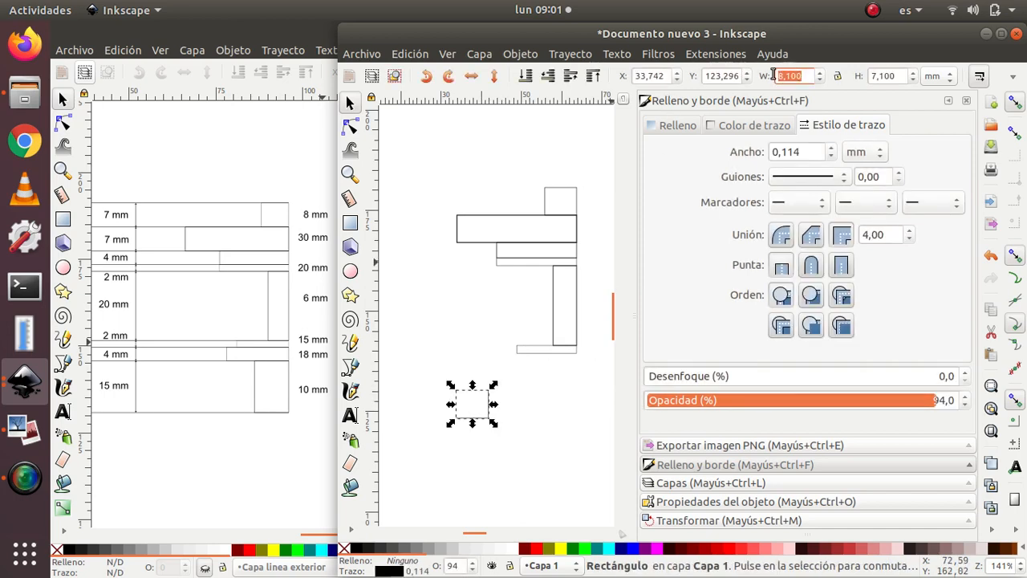
type("18")
left_click_drag(898, 77, 869, 76)
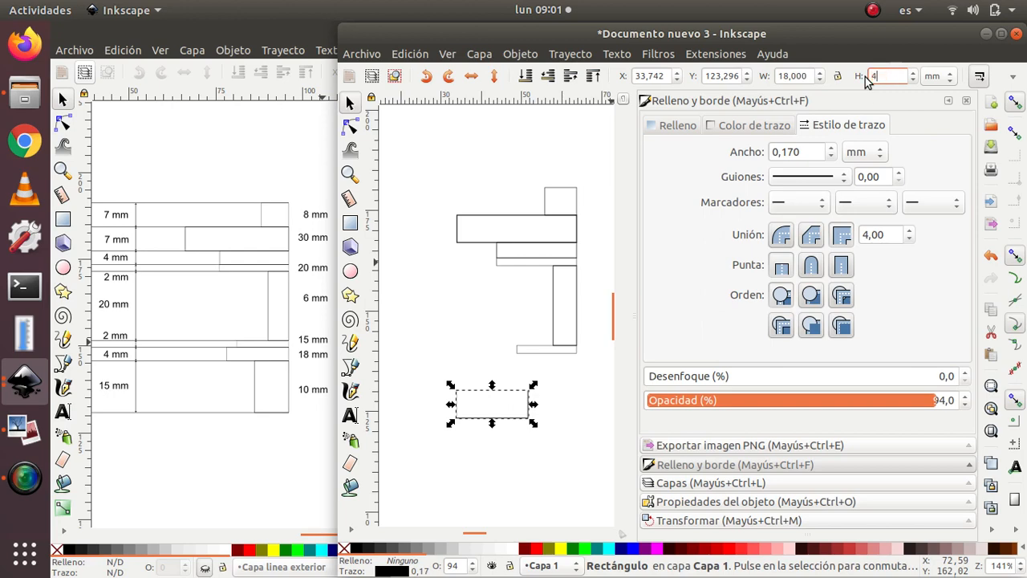
key("Return")
left_click(498, 341)
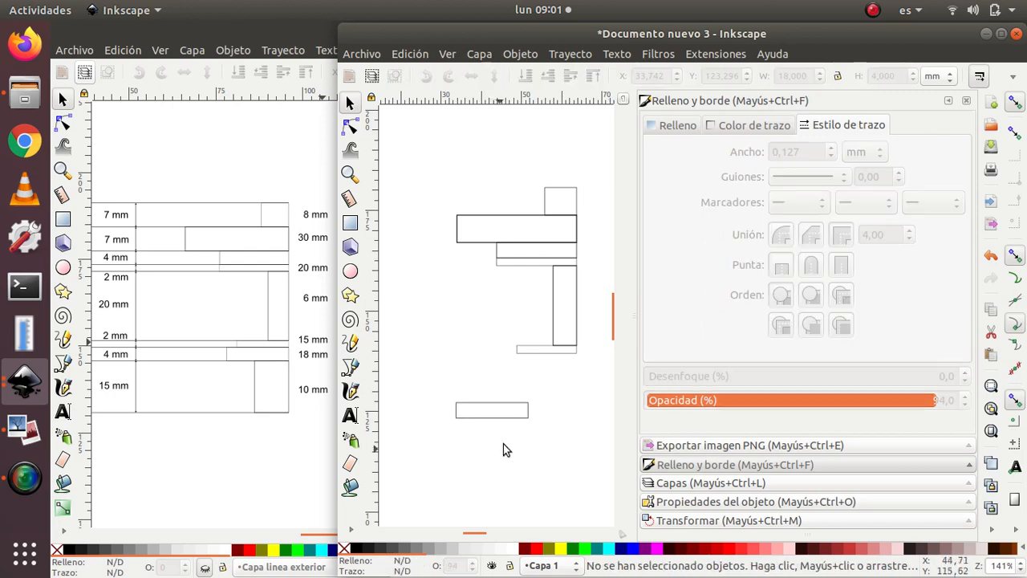
left_click(509, 405)
left_click_drag(512, 406, 561, 359)
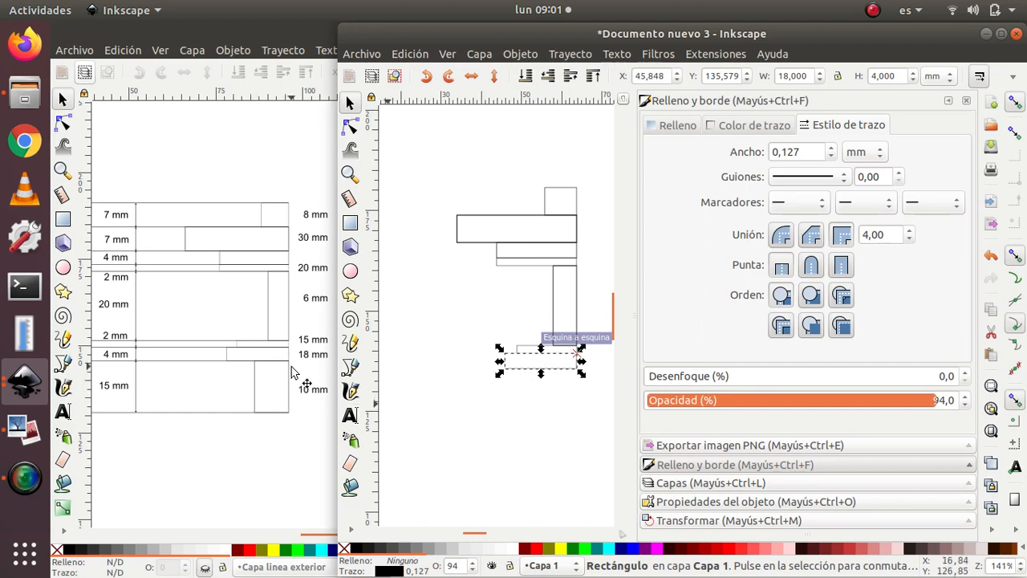
Paste a copy sized 10 mm wide by 15 mm high and place it under the 18 mm wide rectangle, right edges aligned
left_click(517, 434)
key("ctrl+v")
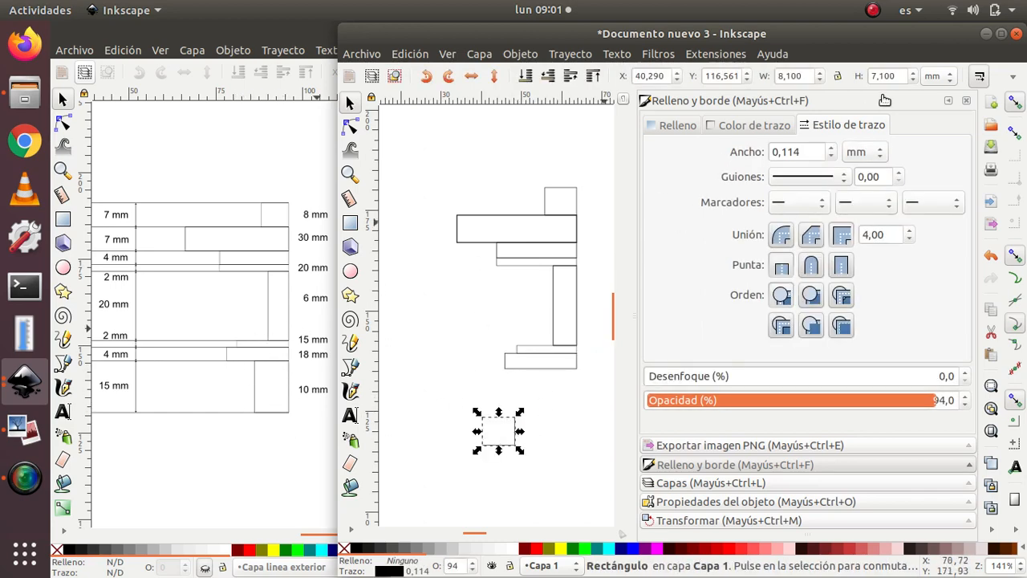
left_click_drag(801, 75, 778, 75)
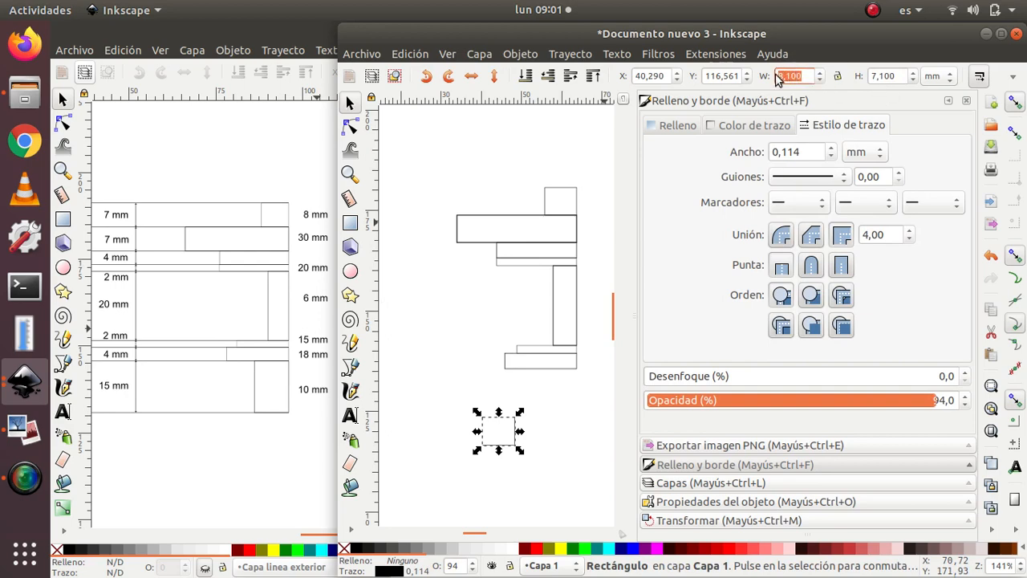
type("10")
key("Return")
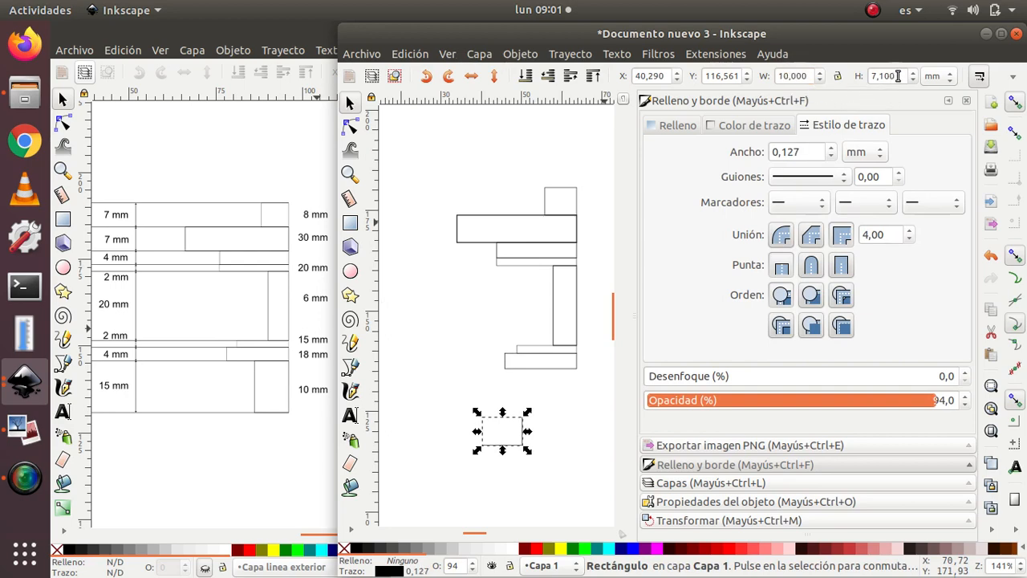
left_click_drag(897, 76, 874, 75)
key("Return")
left_click(564, 426)
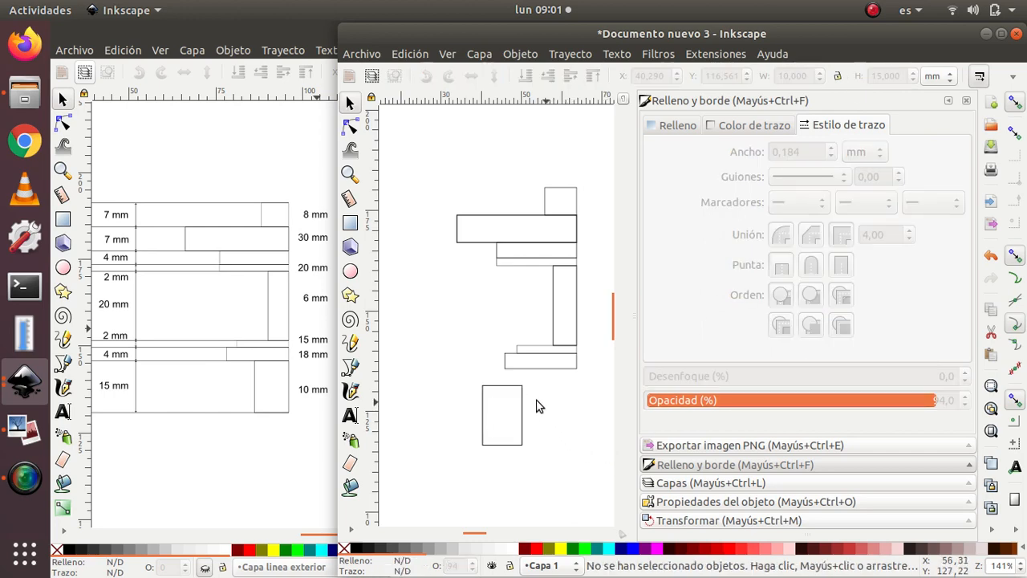
left_click_drag(516, 389, 564, 374)
left_click(495, 416)
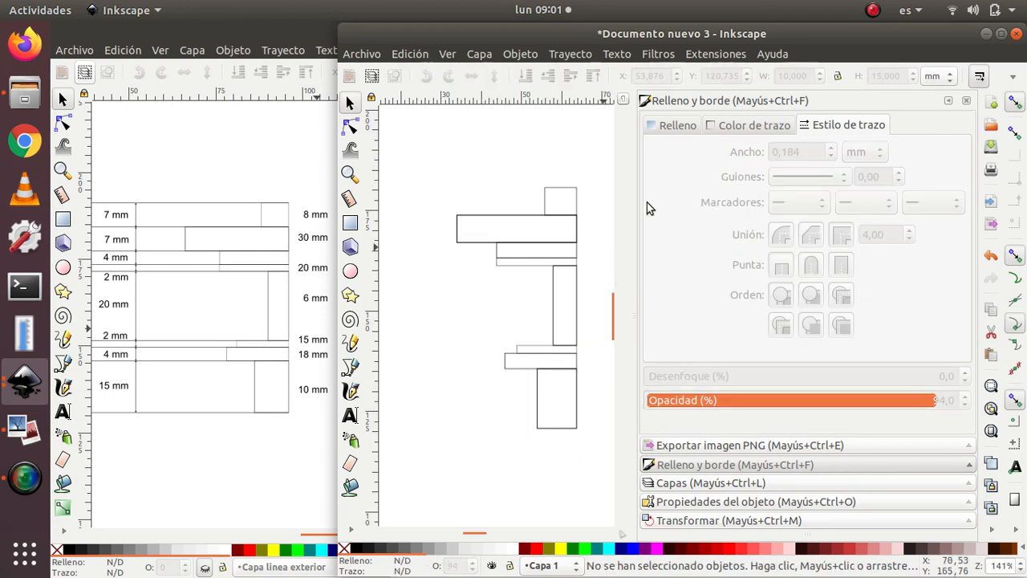
Show the Capa linea exterior layer in the reference drawing tutorial inkscape.svg, and return to Documento nuevo 3
left_click(162, 484)
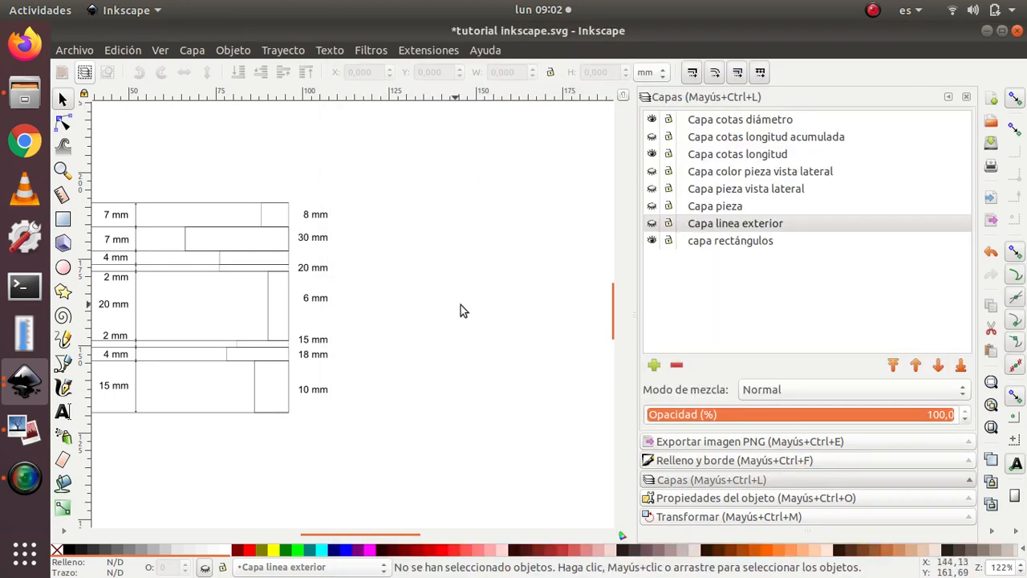
left_click(652, 224)
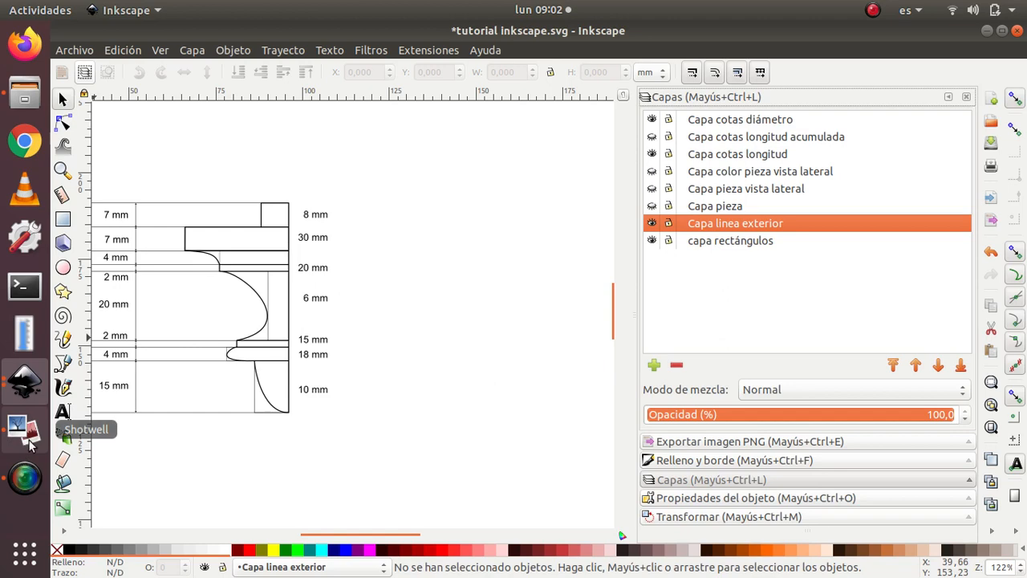
left_click(33, 381)
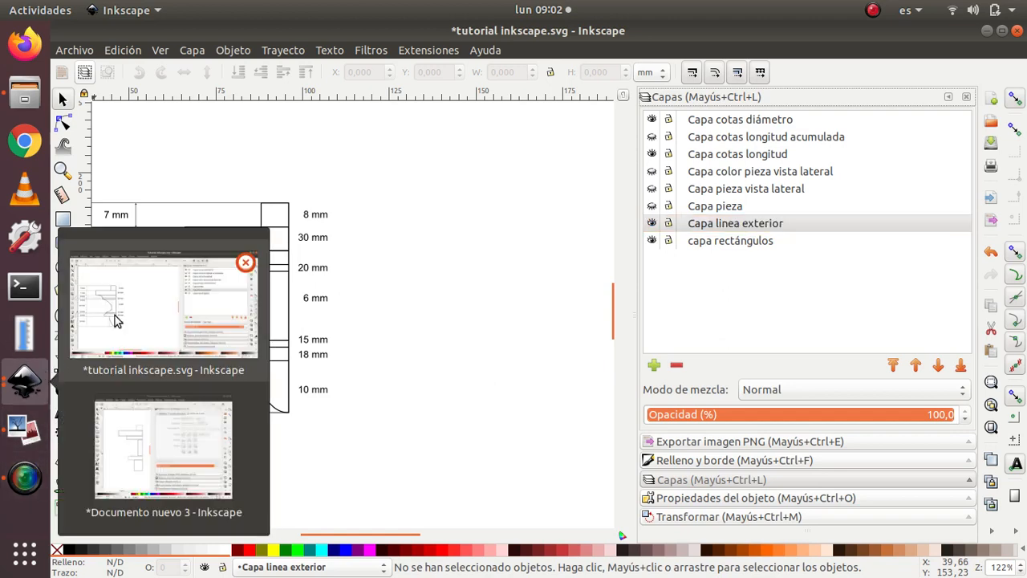
left_click(116, 425)
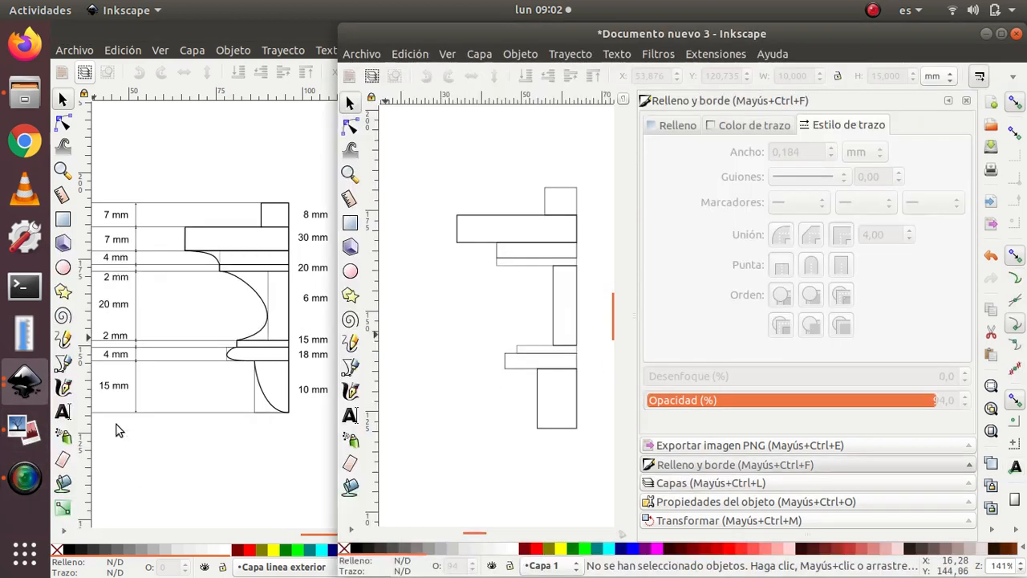
Add a layer named Capa linea exterior above the current layer and make it the active layer
left_click(680, 483)
left_click(660, 369)
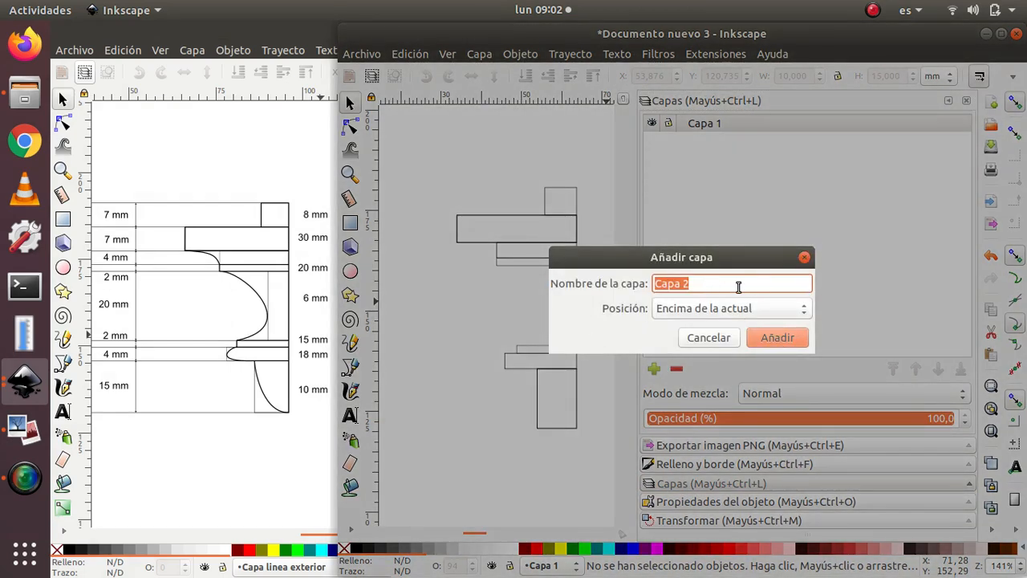
left_click(702, 282)
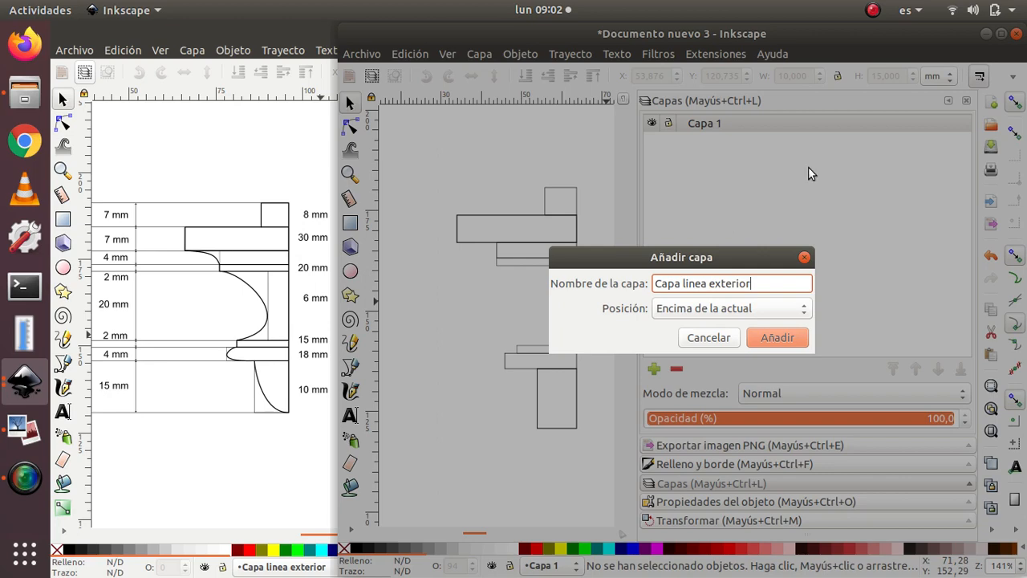
left_click(775, 337)
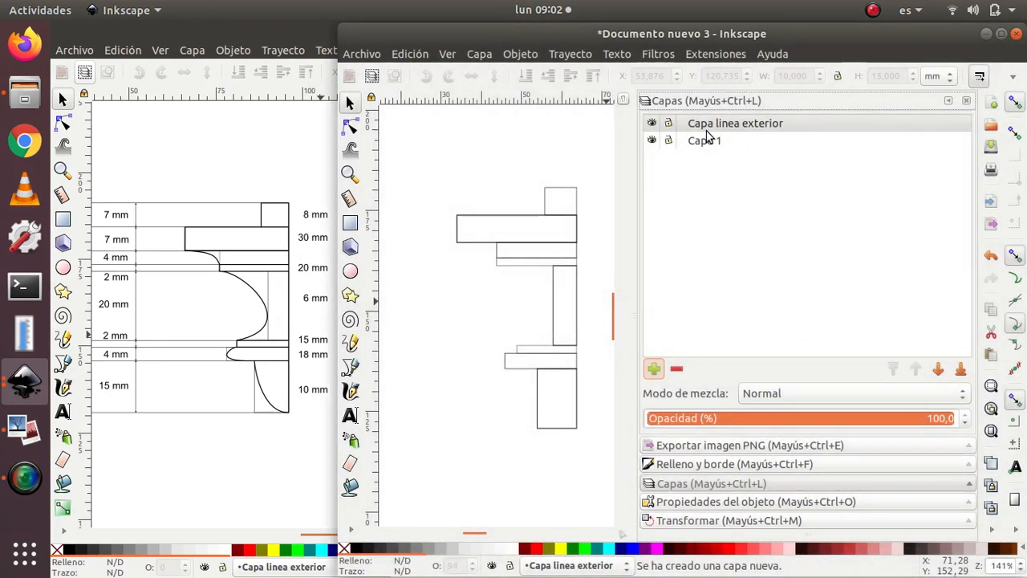
left_click(802, 126)
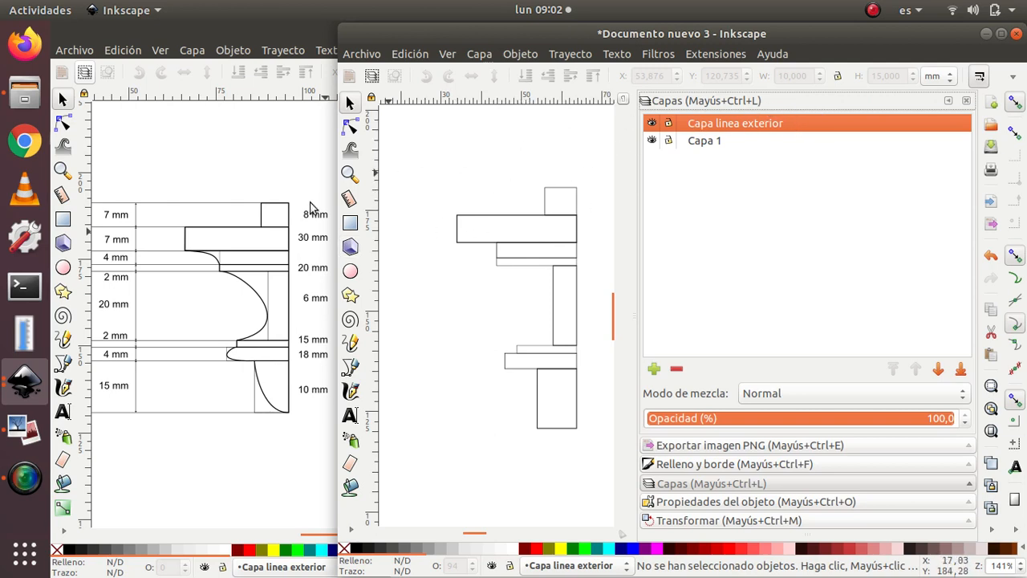
Start a Bezier path up the stack's straight right side, around the 8 mm wide rectangle and down the 30 mm wide rectangle's left edge
left_click(351, 367)
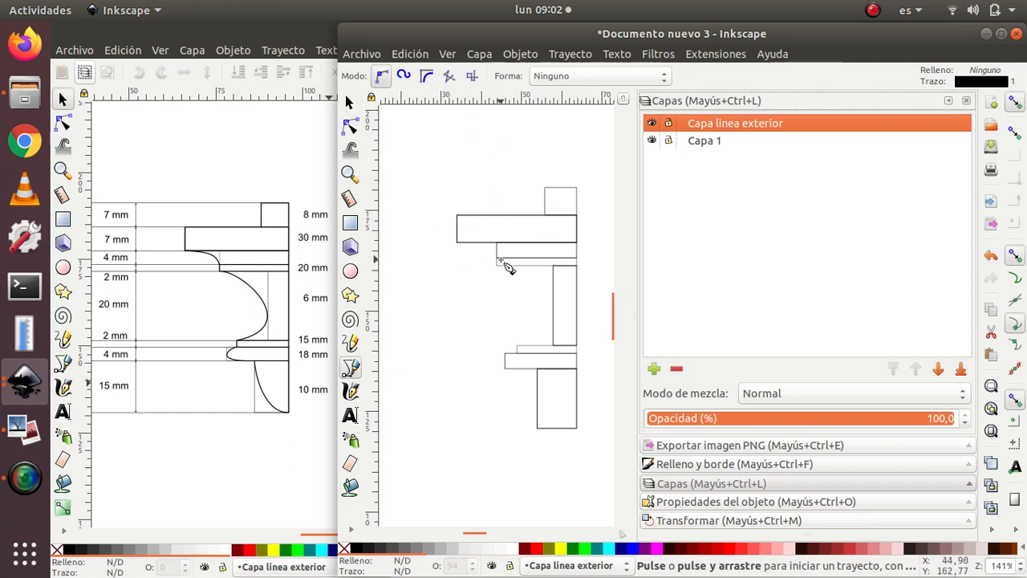
left_click(578, 430)
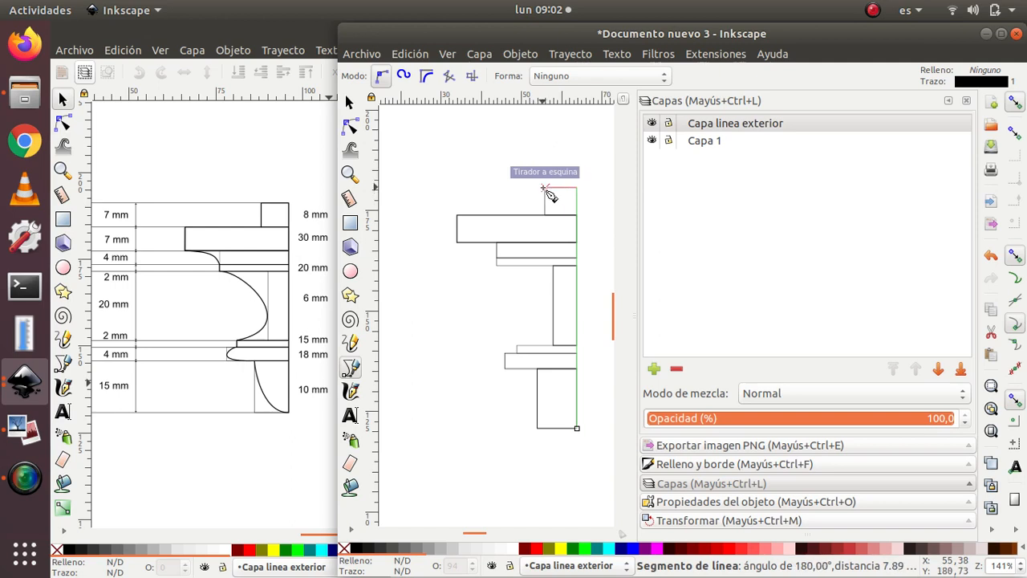
left_click(545, 189)
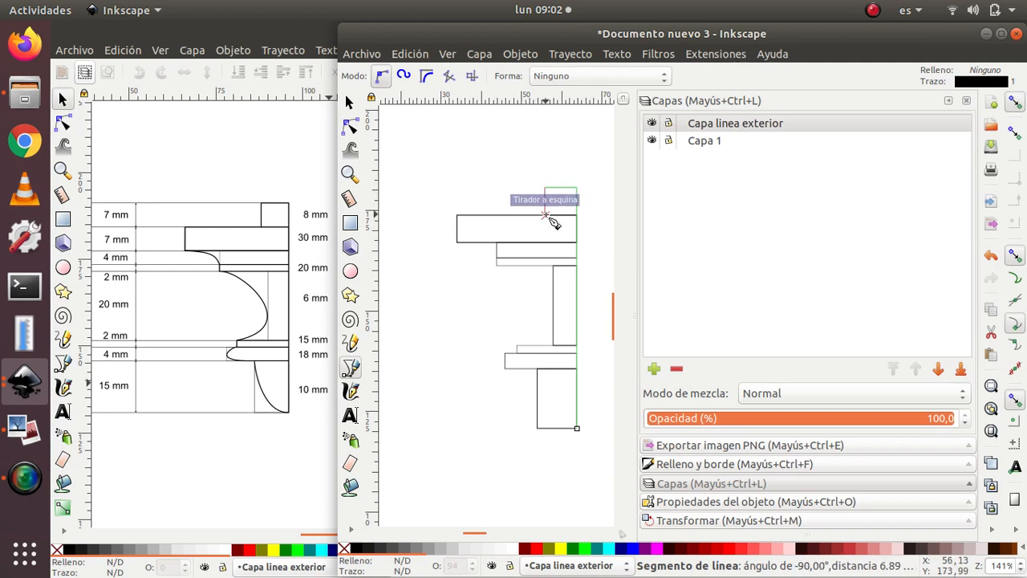
left_click(545, 215)
left_click(457, 215)
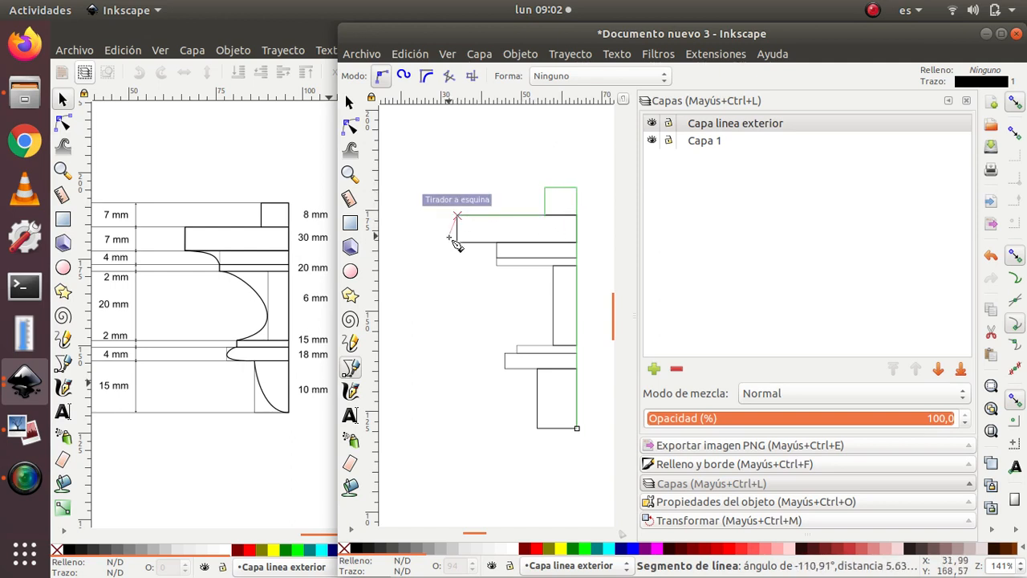
left_click(457, 241)
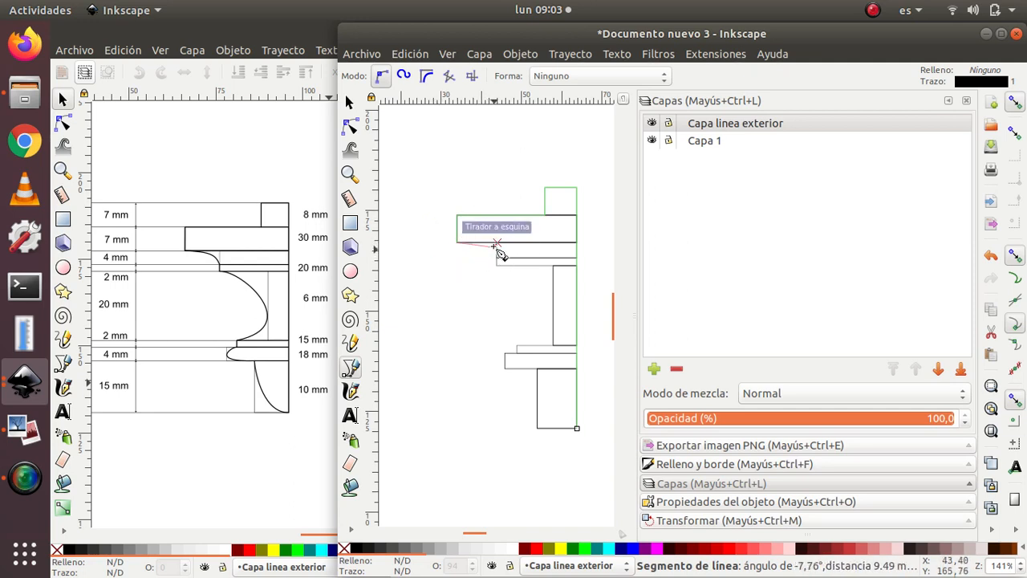
Continue the path with a curve down to the 20 mm wide rectangles and a straight segment along the lower one's left edge
scroll(496, 249, "up", 3)
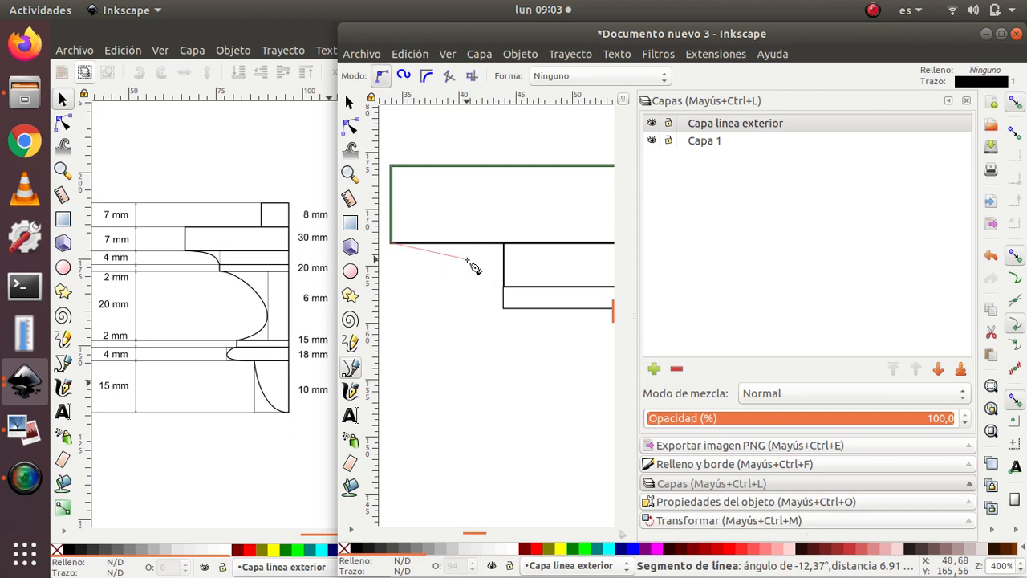
left_click_drag(467, 259, 486, 283)
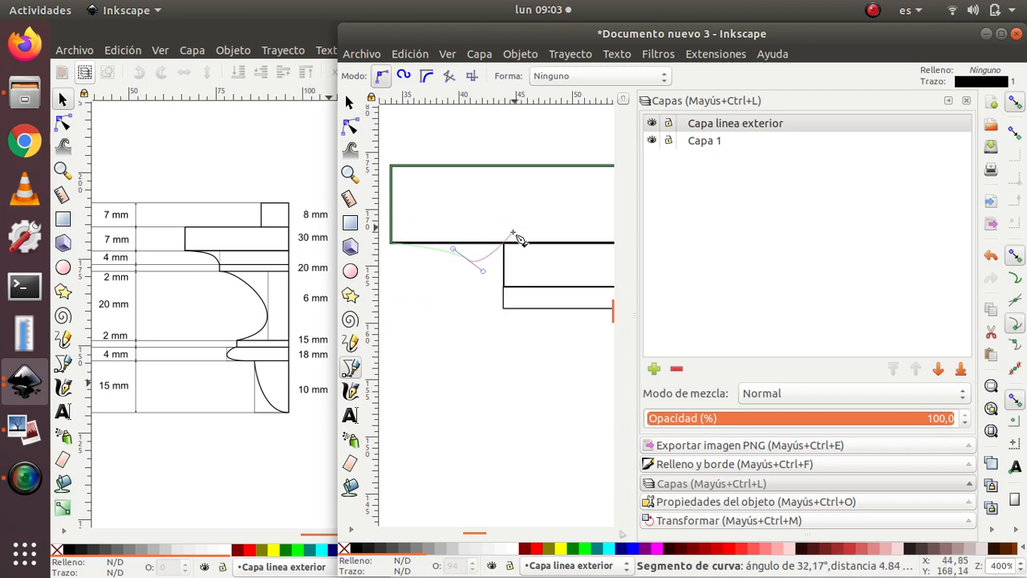
left_click(504, 286)
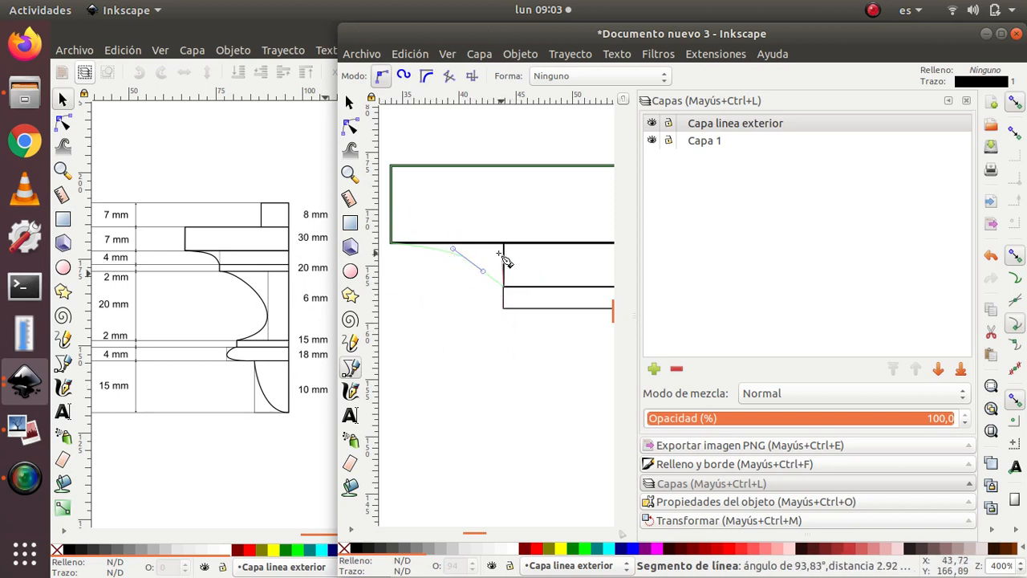
left_click(501, 309)
Continue the path with a deep concave curve beside the 6 mm wide rectangle and a straight segment down the 15 mm wide rectangle's left edge
scroll(557, 360, "down", 1)
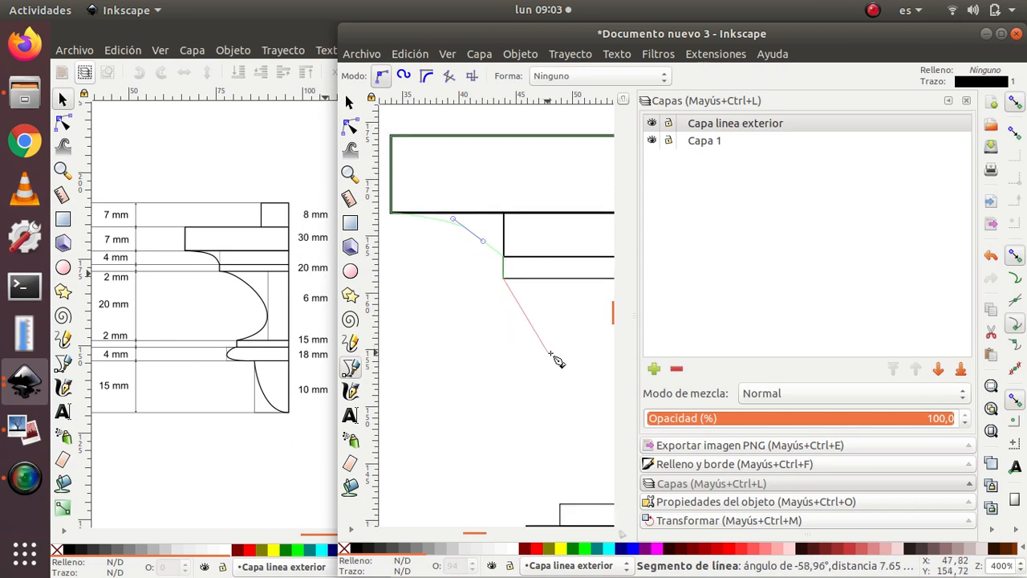
scroll(565, 358, "down", 1, "ctrl")
scroll(566, 353, "down", 2, "ctrl")
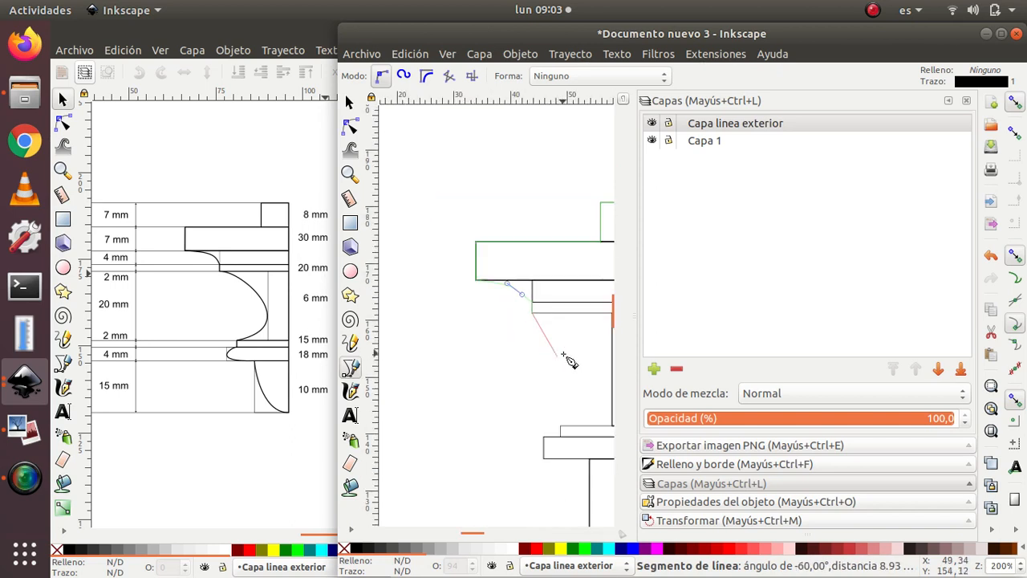
scroll(611, 385, "up", 2, "ctrl")
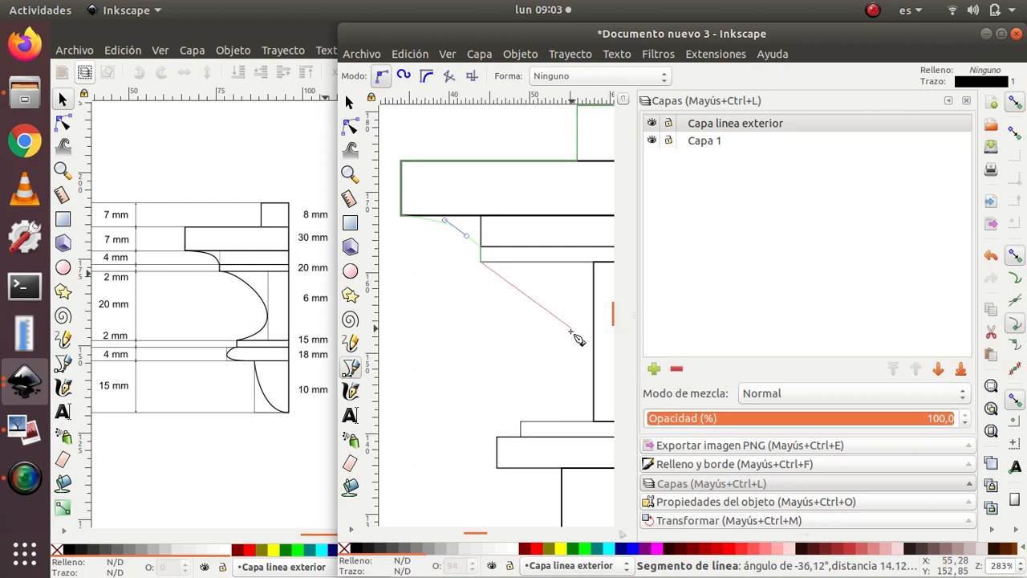
left_click_drag(571, 331, 574, 363)
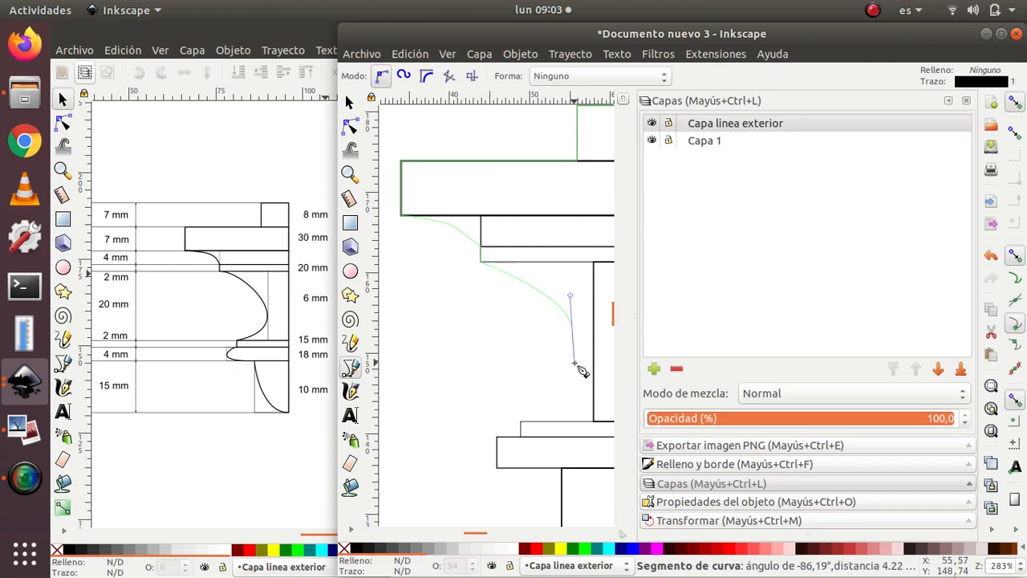
left_click(519, 420)
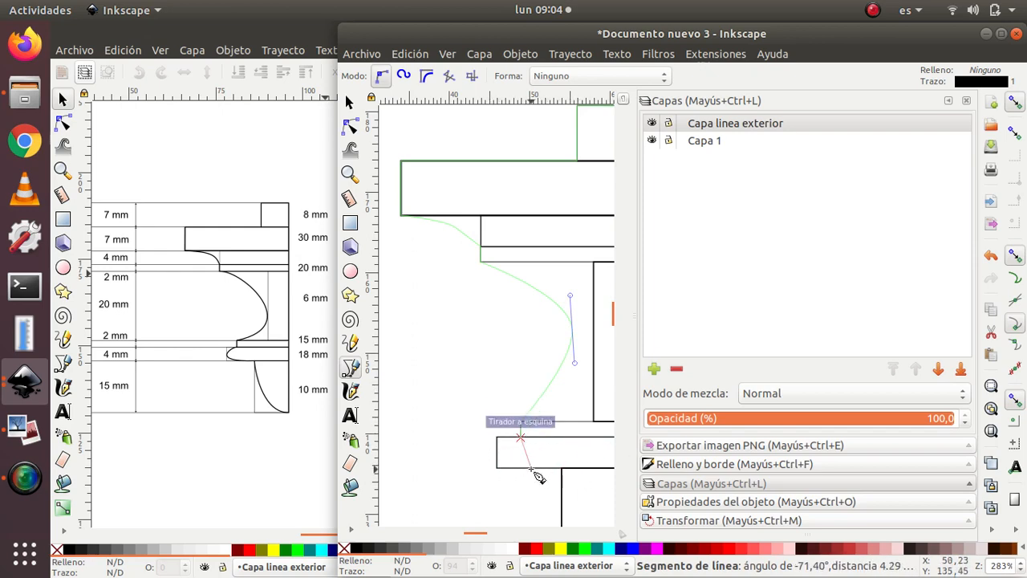
left_click(521, 437)
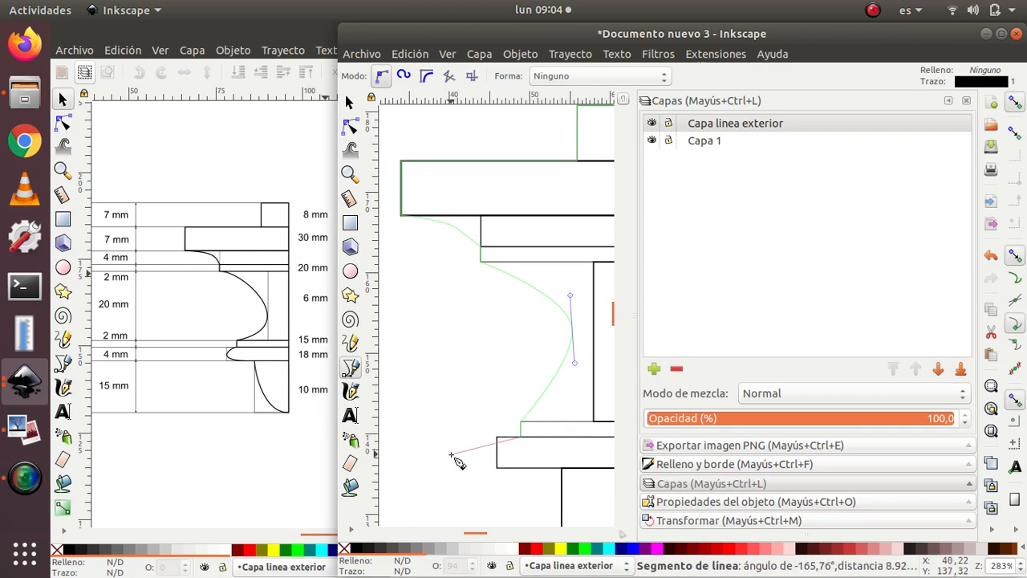
Round the path outward past the 18 mm wide rectangle, and curve it through the 10 mm wide rectangle to close at the start point
left_click_drag(462, 452, 475, 473)
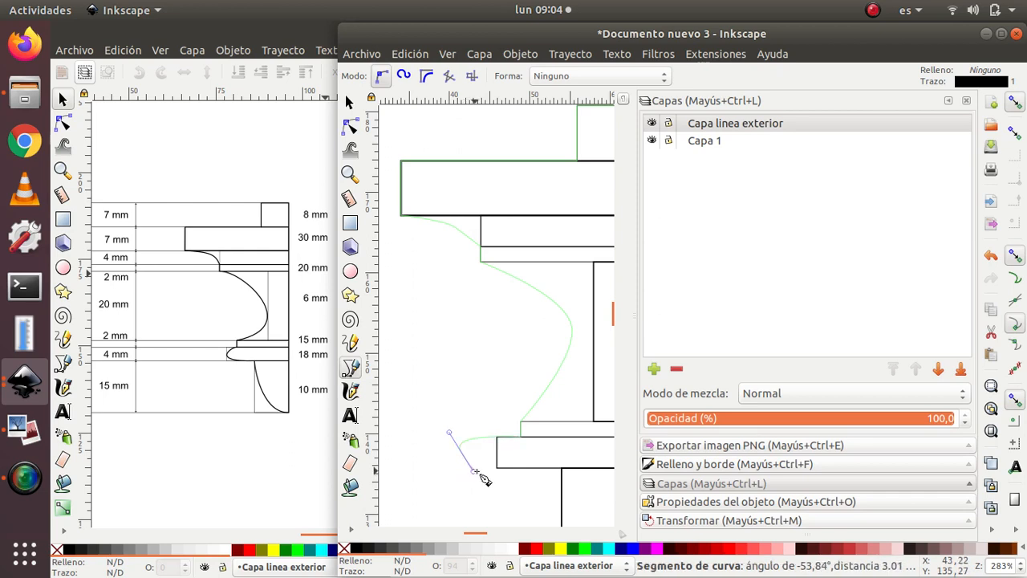
left_click(560, 468)
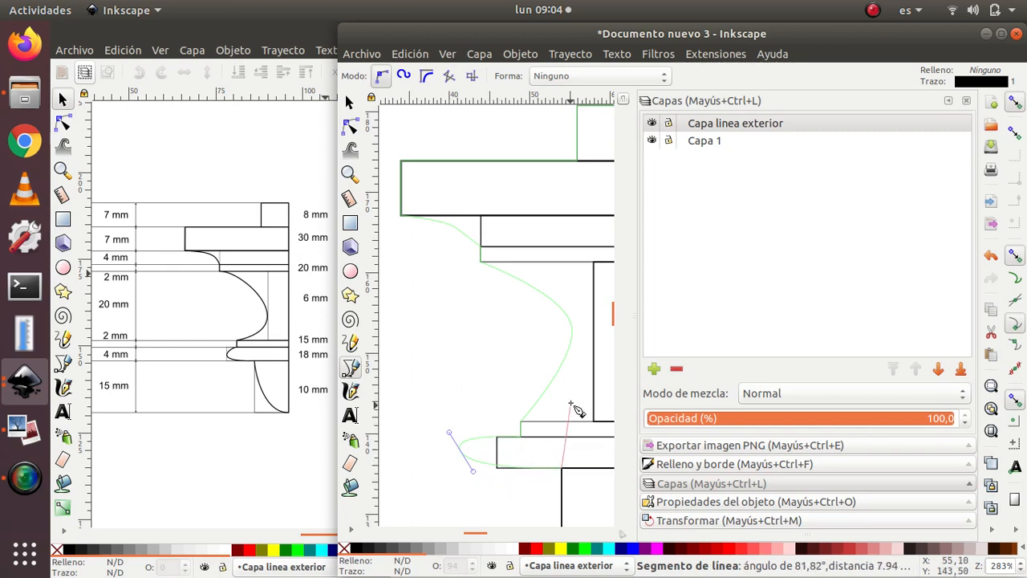
scroll(582, 409, "down", 5)
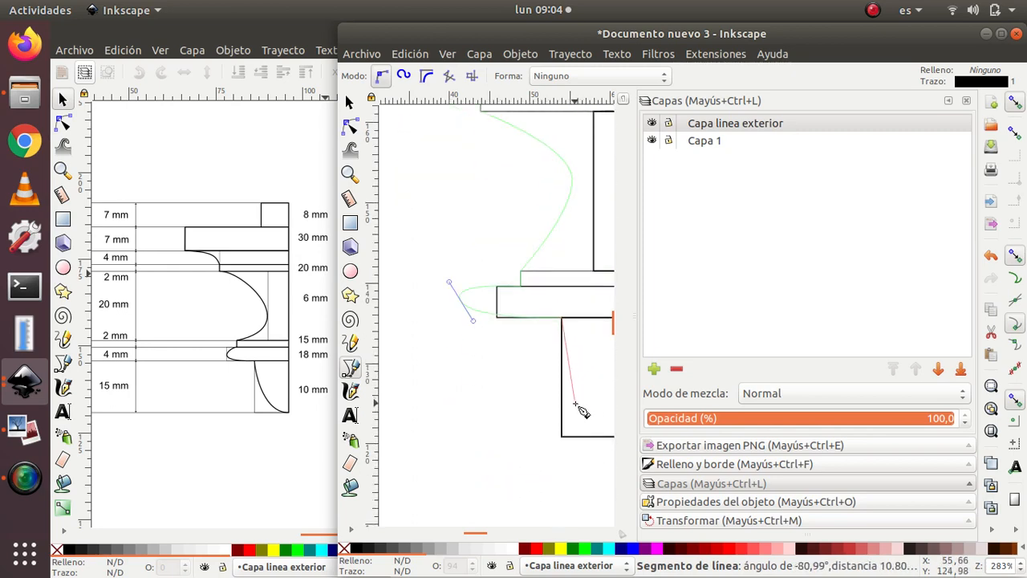
scroll(587, 403, "down", 4)
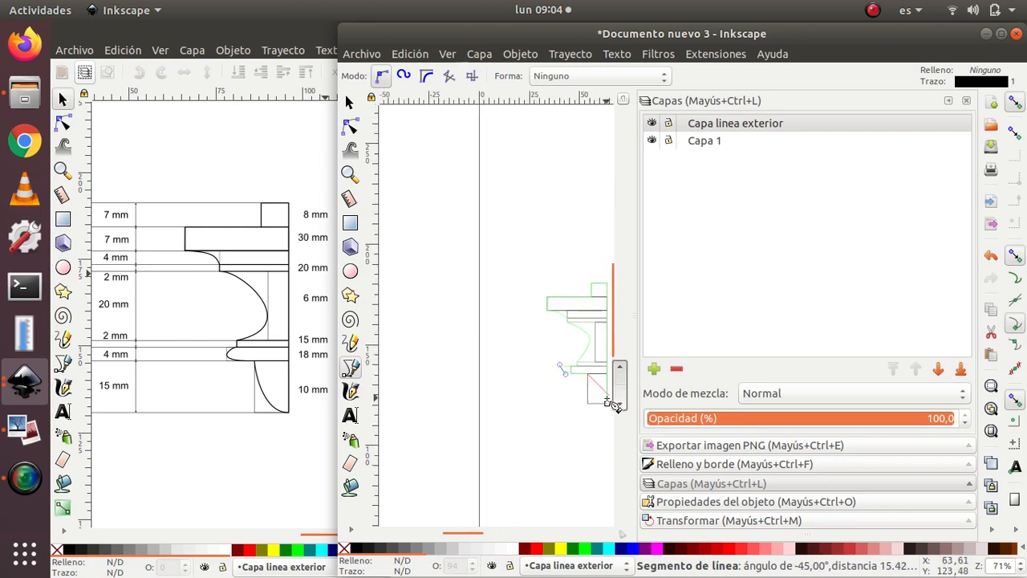
scroll(607, 391, "up", 3)
scroll(608, 390, "down", 1)
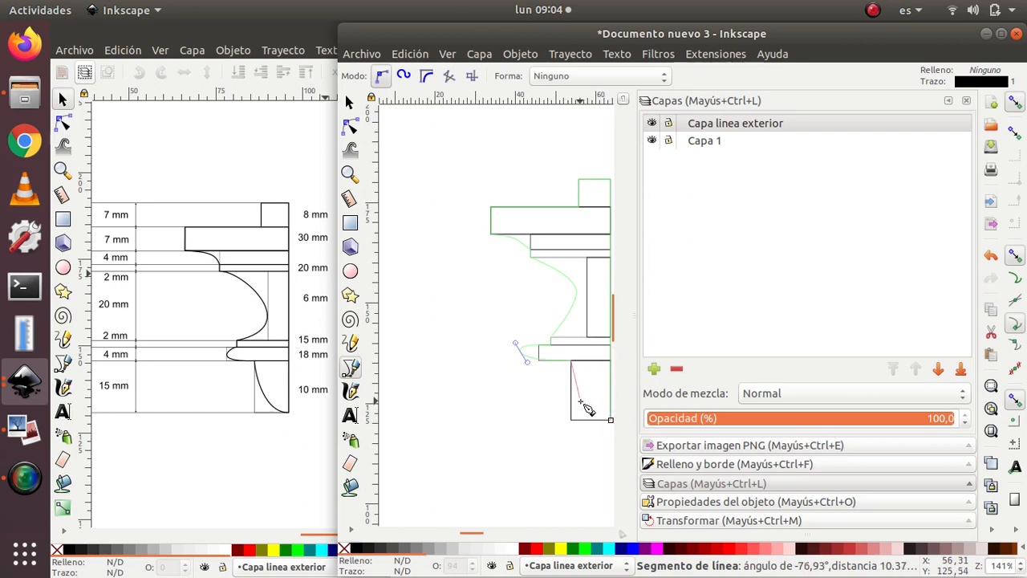
left_click_drag(588, 409, 601, 419)
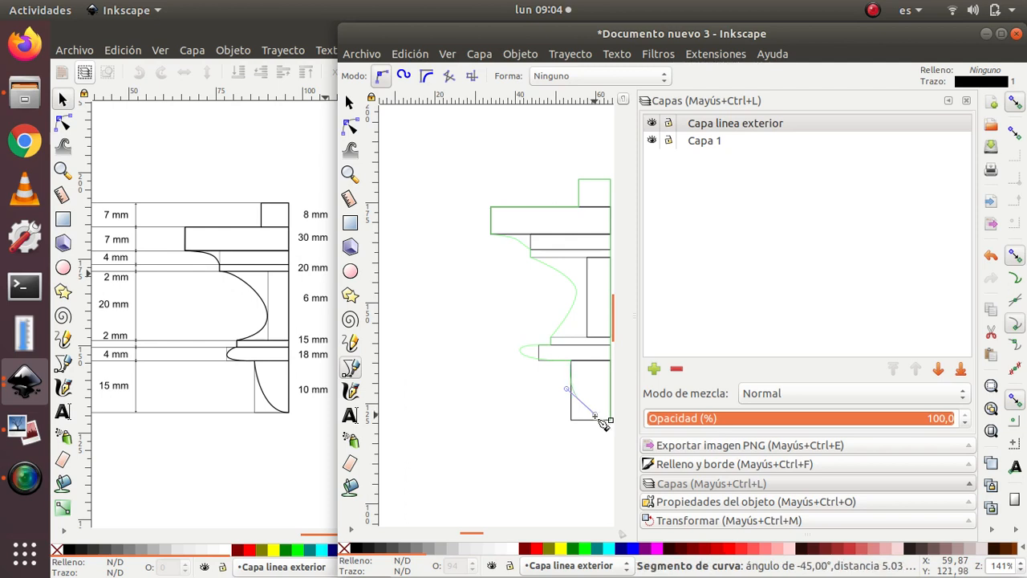
left_click(610, 420)
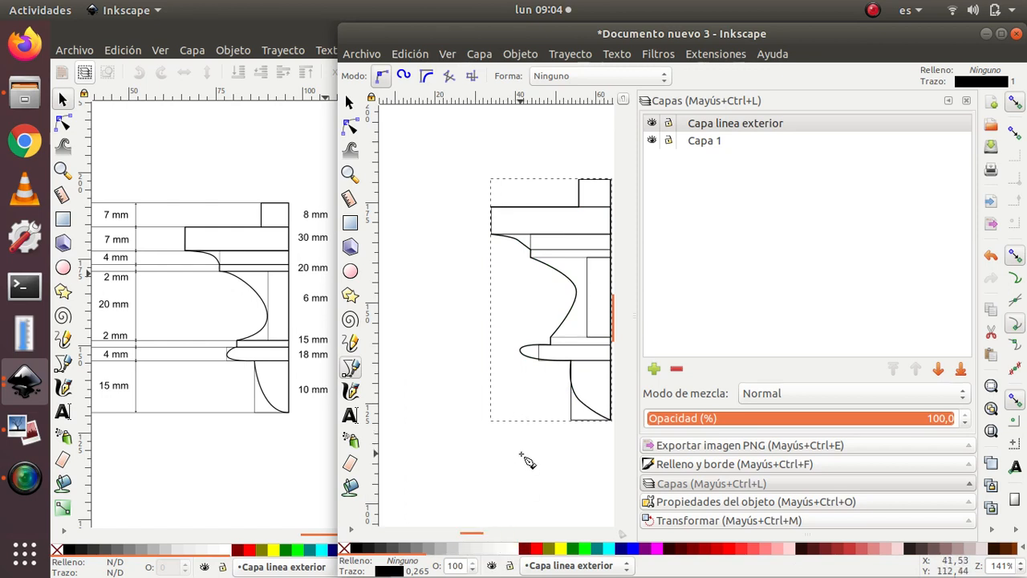
left_click_drag(532, 447, 481, 468)
scroll(481, 472, "up", 1)
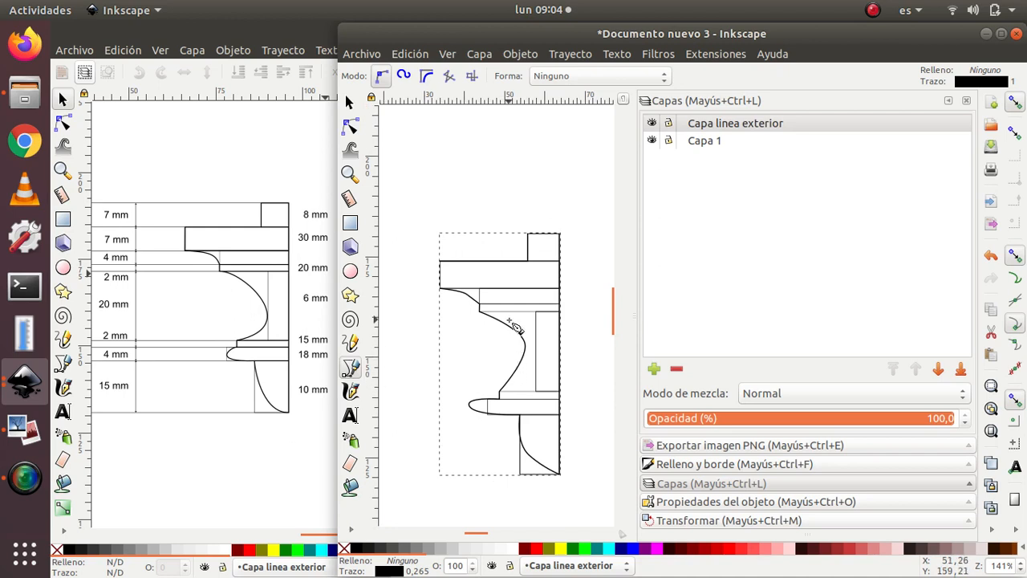
left_click_drag(587, 297, 583, 261)
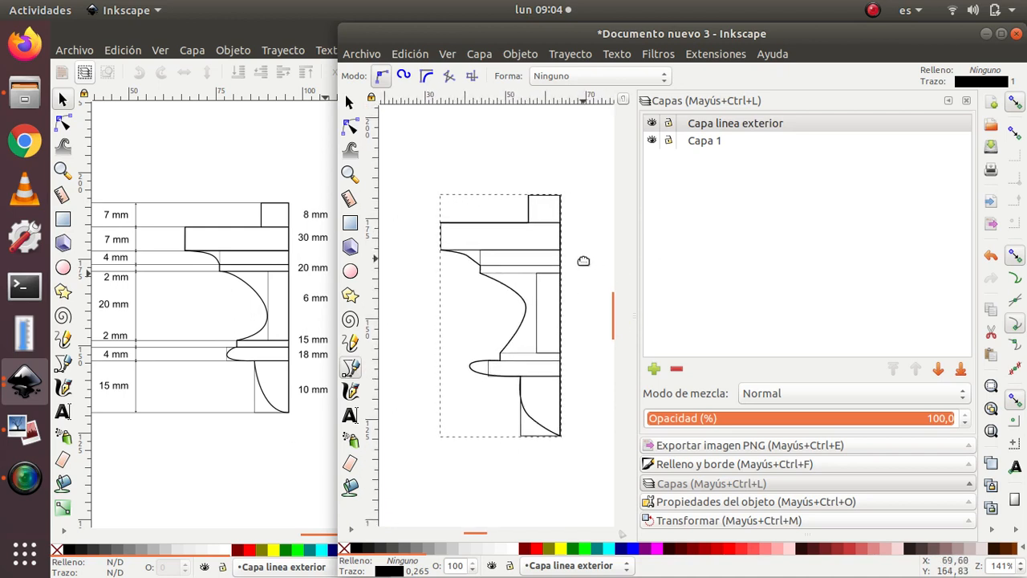
right_click(418, 274)
left_click(409, 236)
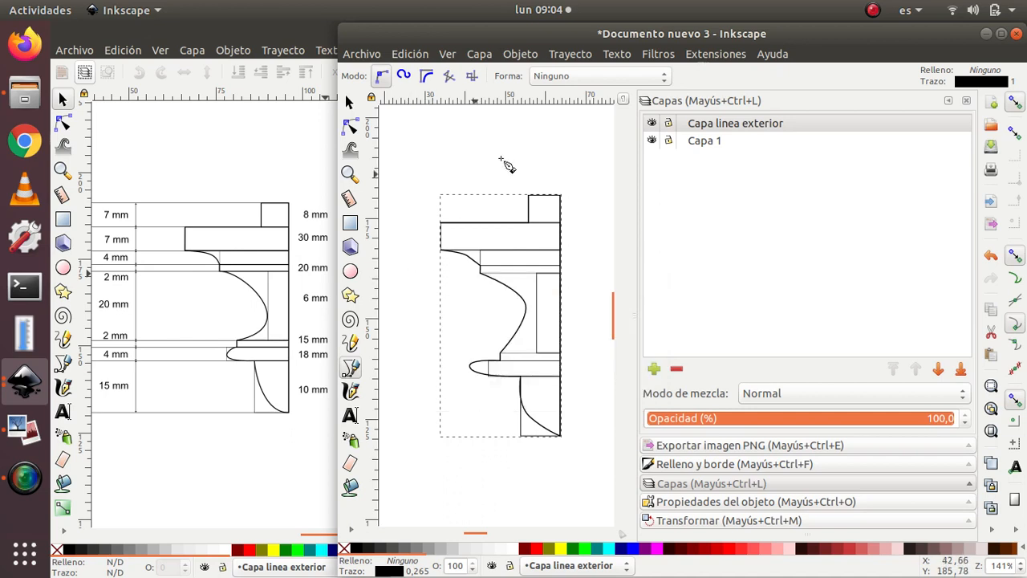
Delete the intermediate node on the curve beside the upper 20 mm wide rectangle and adjust its handles into a smooth concave arc
left_click(349, 127)
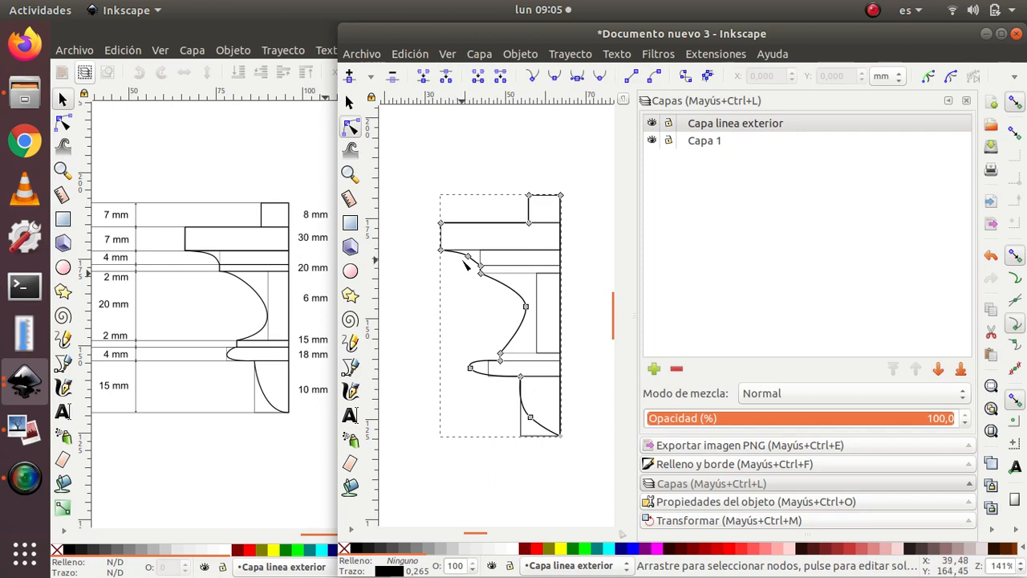
scroll(472, 252, "up", 2)
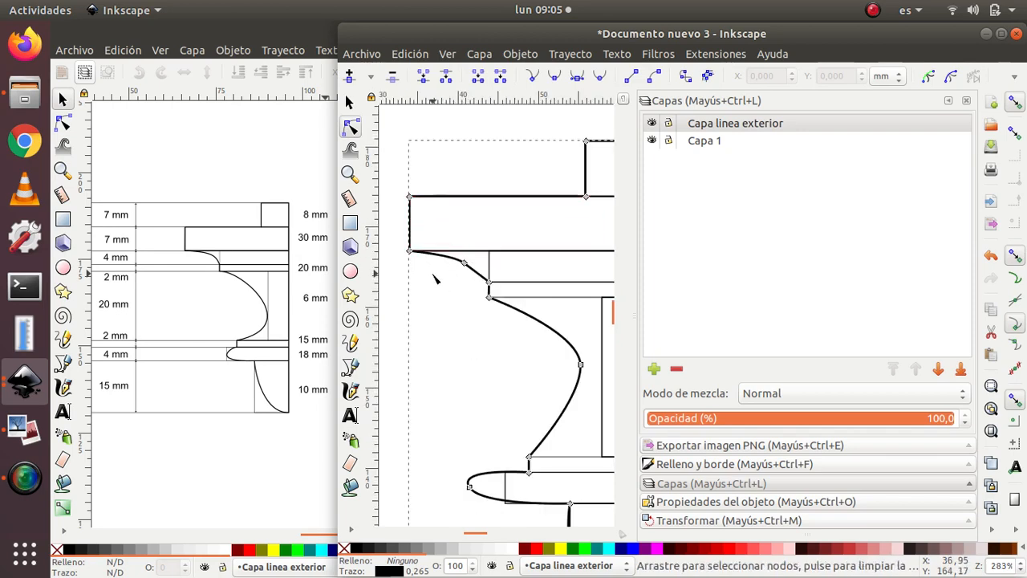
scroll(430, 289, "up", 1)
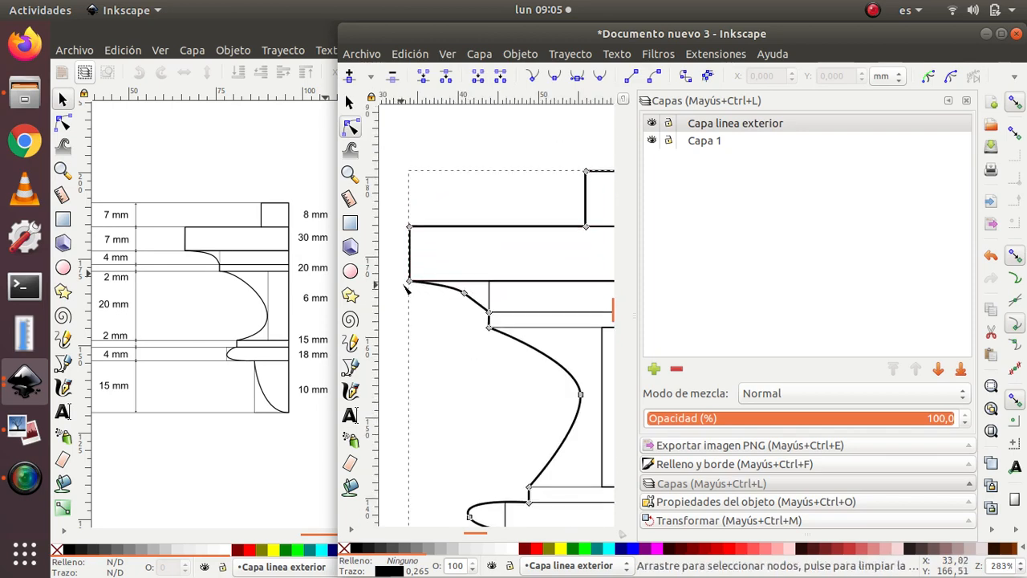
left_click(464, 295)
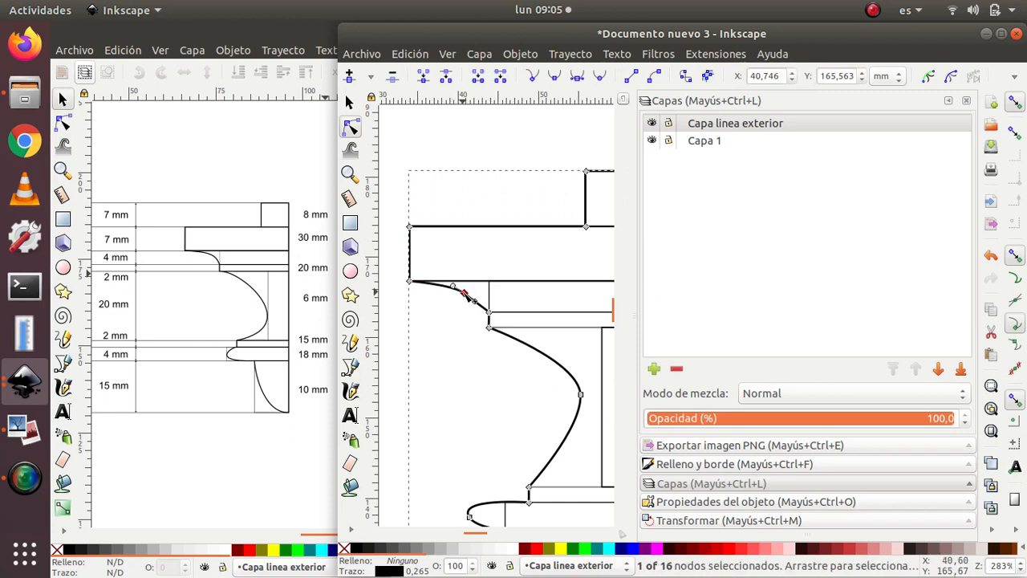
left_click(394, 77)
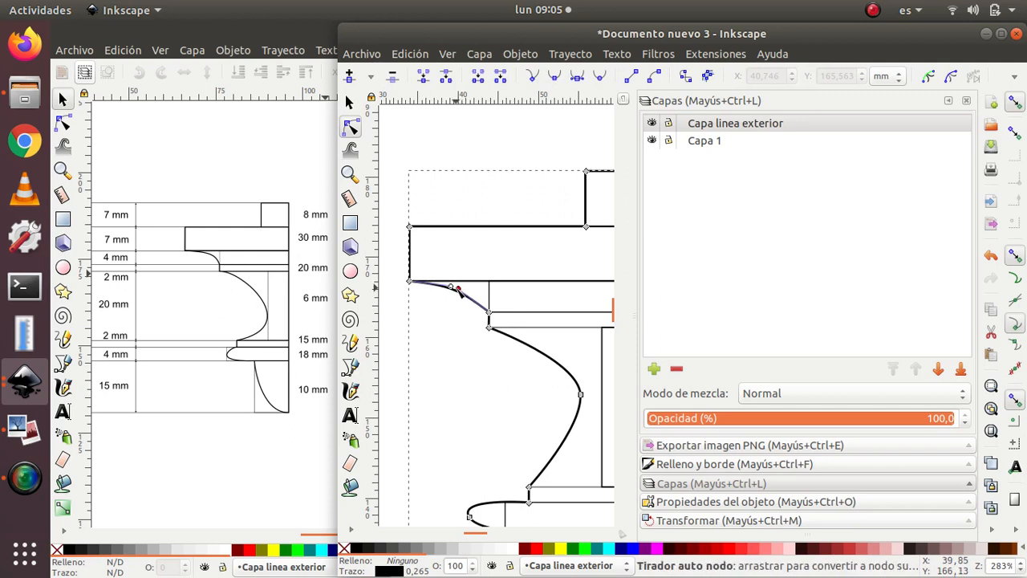
mouse_move(457, 287)
left_mouse_down()
mouse_move(485, 288)
mouse_move(455, 287)
mouse_move(463, 290)
left_mouse_up()
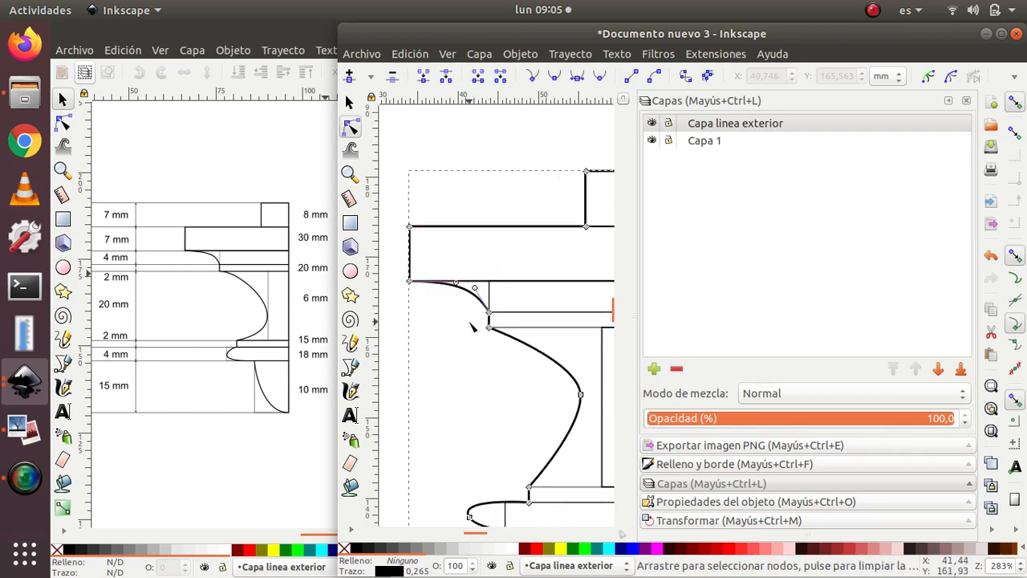
scroll(460, 302, "up", 1)
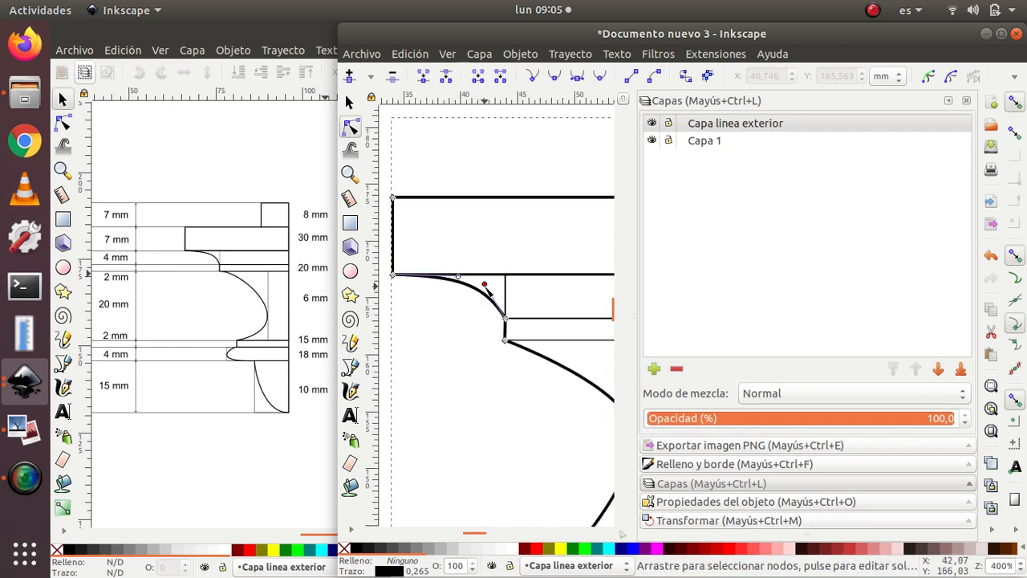
left_click_drag(486, 286, 497, 293)
left_click(471, 367)
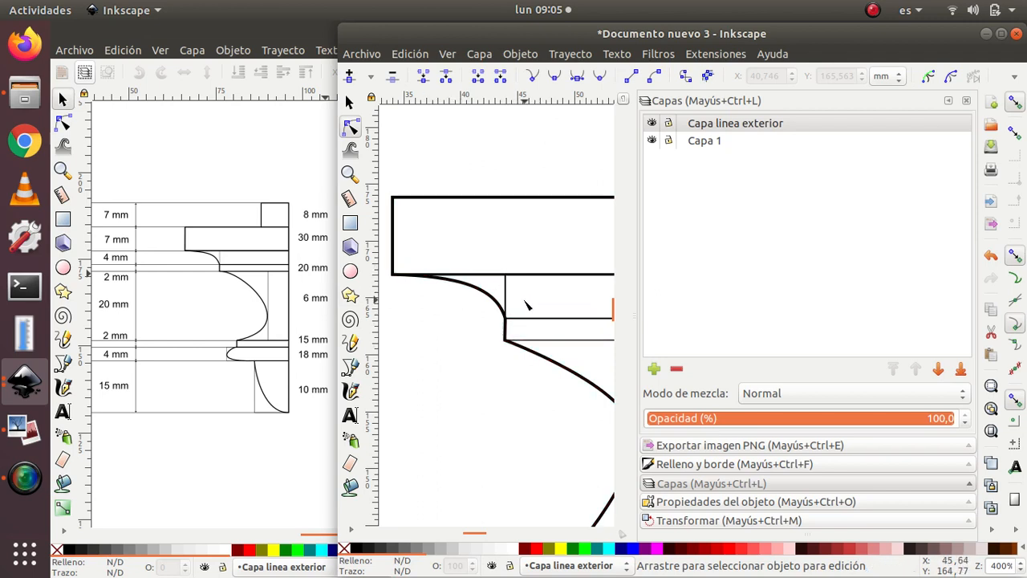
Maximize the drawing window and delete the middle node of the deep concave curve beside the 6 mm wide rectangle
scroll(522, 303, "down", 1)
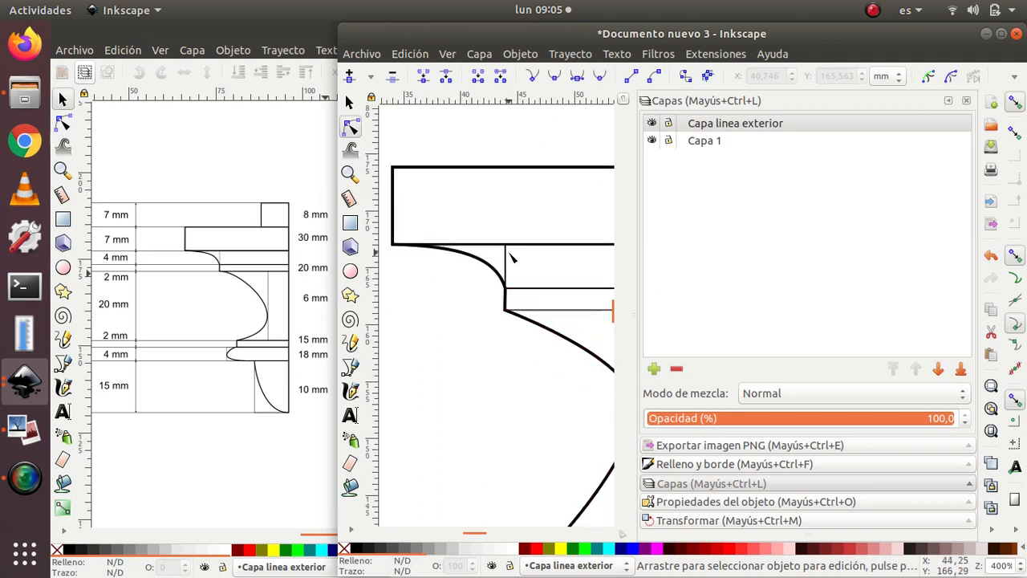
scroll(535, 270, "down", 1, "ctrl")
scroll(537, 274, "down", 1, "ctrl")
scroll(605, 361, "down", 1)
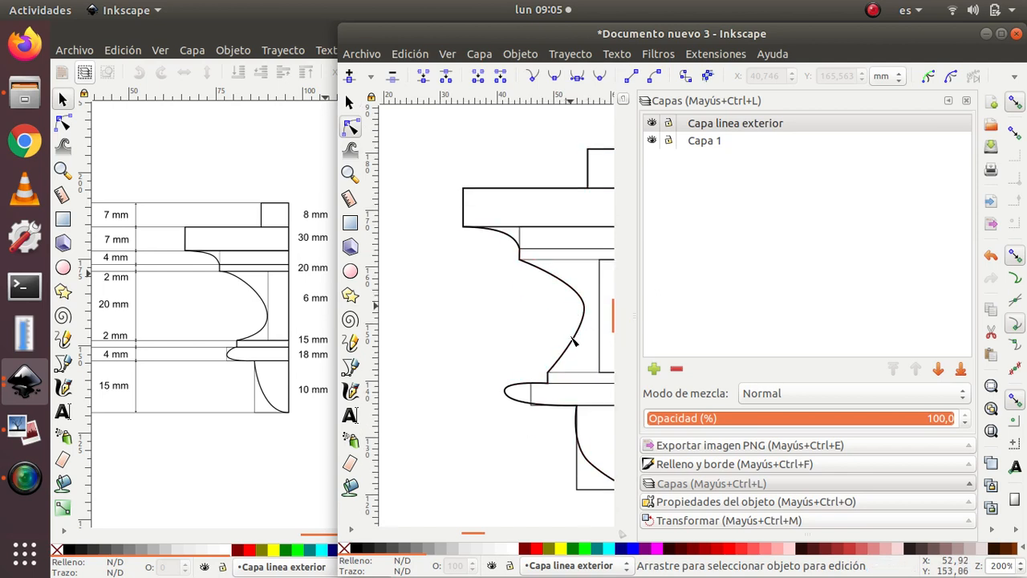
scroll(606, 307, "up", 2, "ctrl")
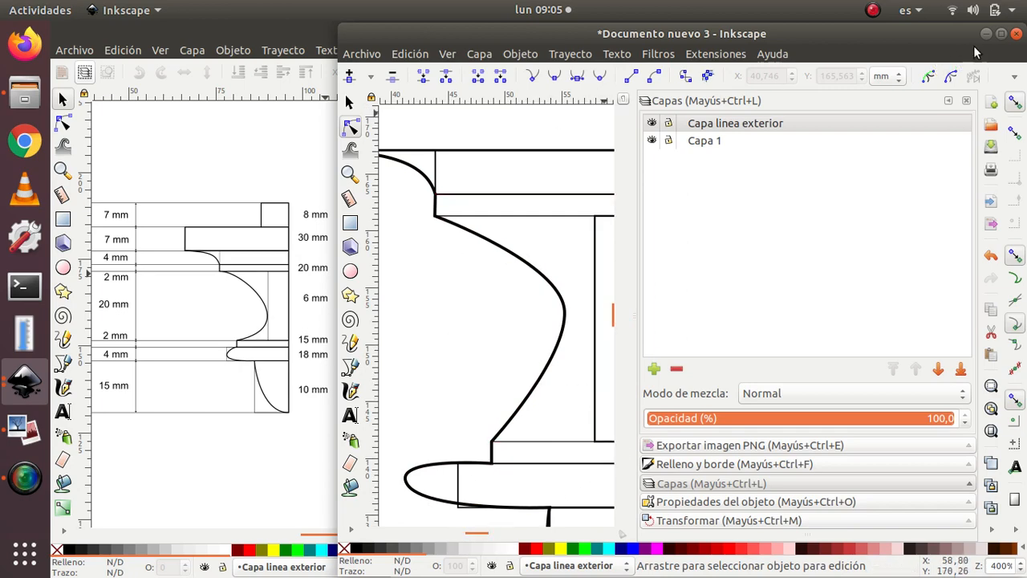
left_click(1003, 36)
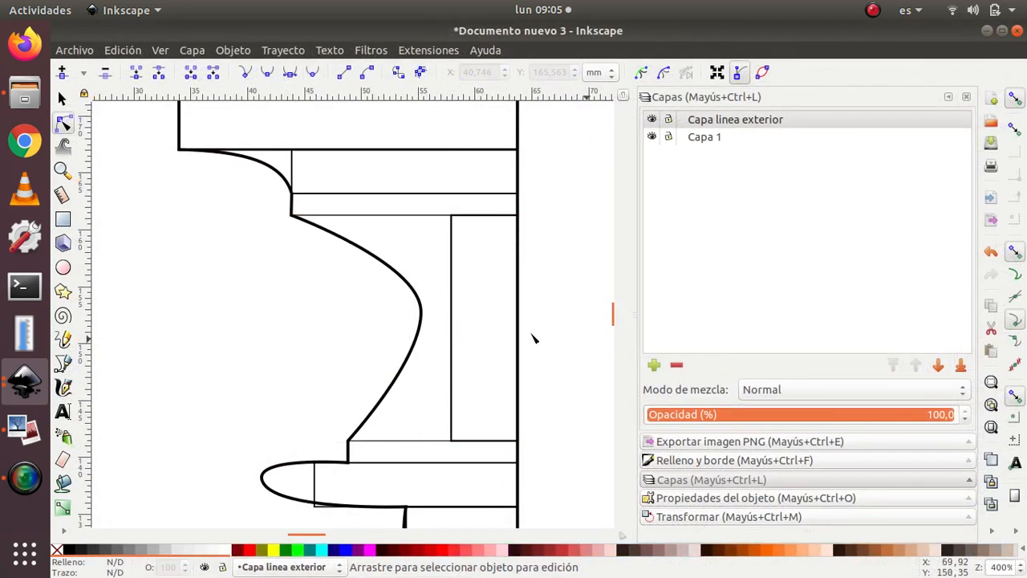
left_click(422, 313)
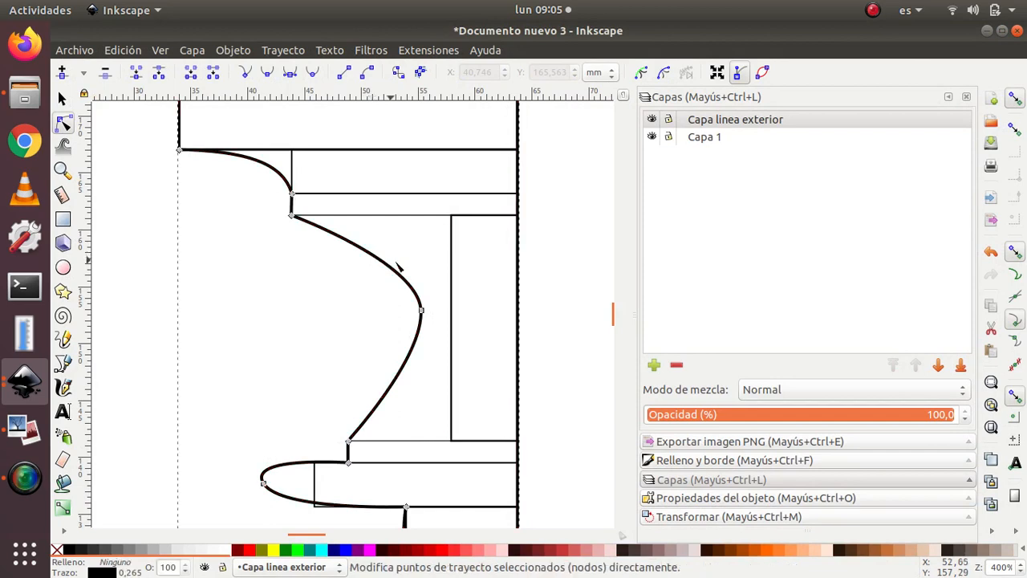
left_click(422, 310)
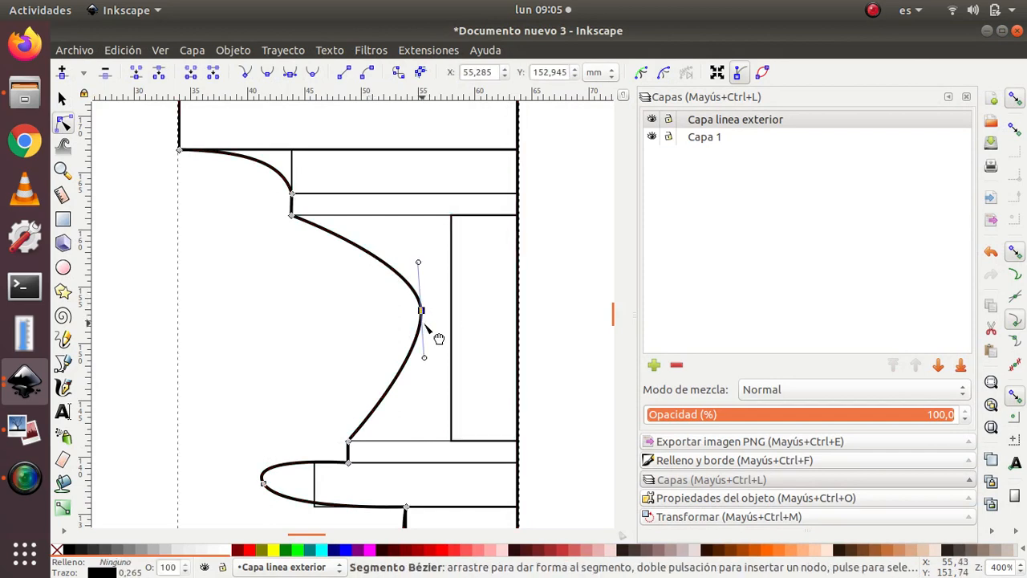
left_click(108, 73)
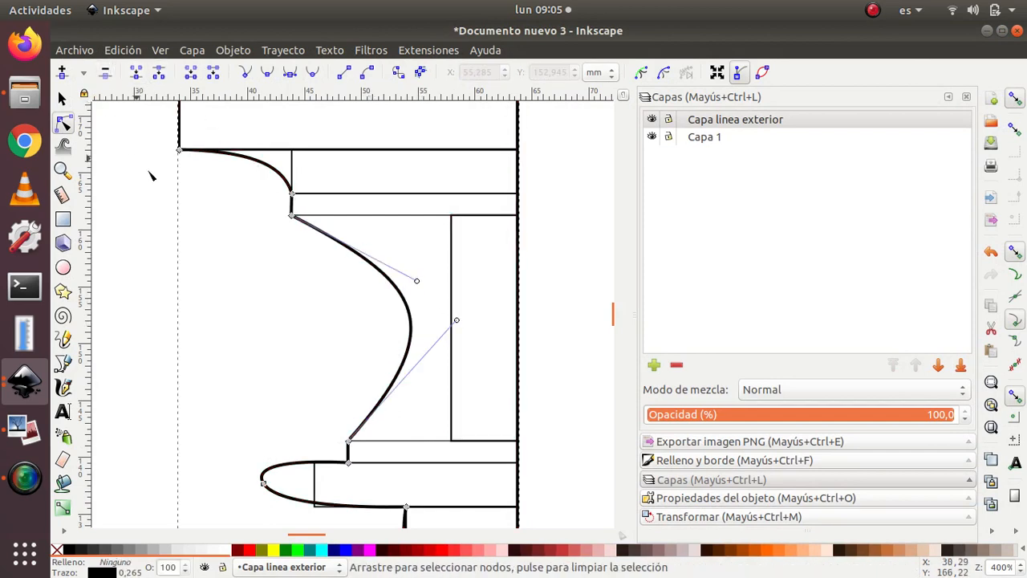
Adjust both handles of the deep concave curve so its innermost point meets the 6 mm wide rectangle's left edge
left_click_drag(418, 282, 528, 348)
left_click_drag(457, 322, 461, 395)
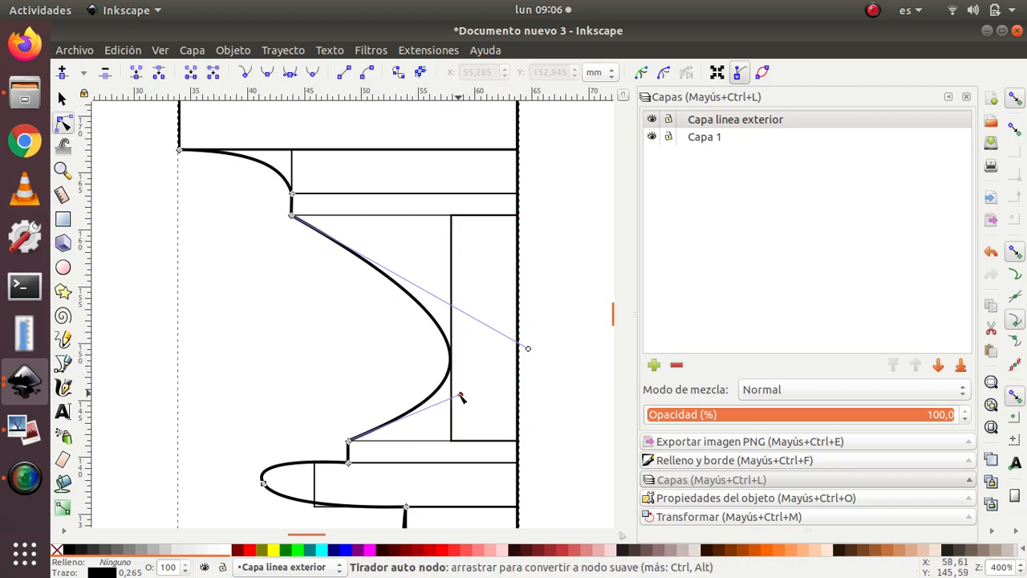
left_click_drag(461, 397, 460, 411)
mouse_move(528, 348)
left_mouse_down()
mouse_move(503, 331)
mouse_move(523, 315)
mouse_move(526, 328)
left_mouse_up()
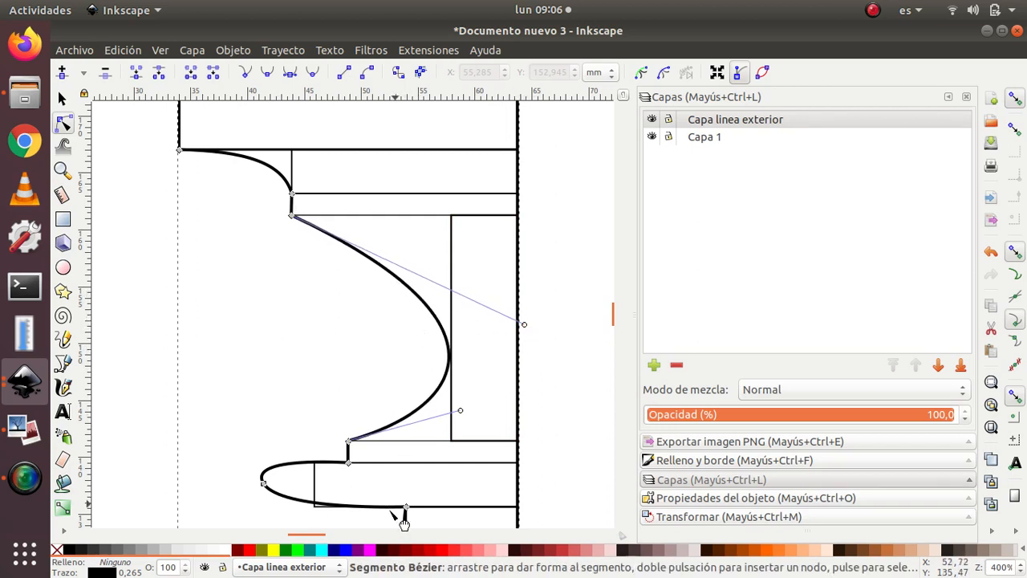
Delete the outermost node of the rounded bulge and adjust its handles so the curve meets the 18 mm wide rectangle's left edge
scroll(377, 506, "down", 4)
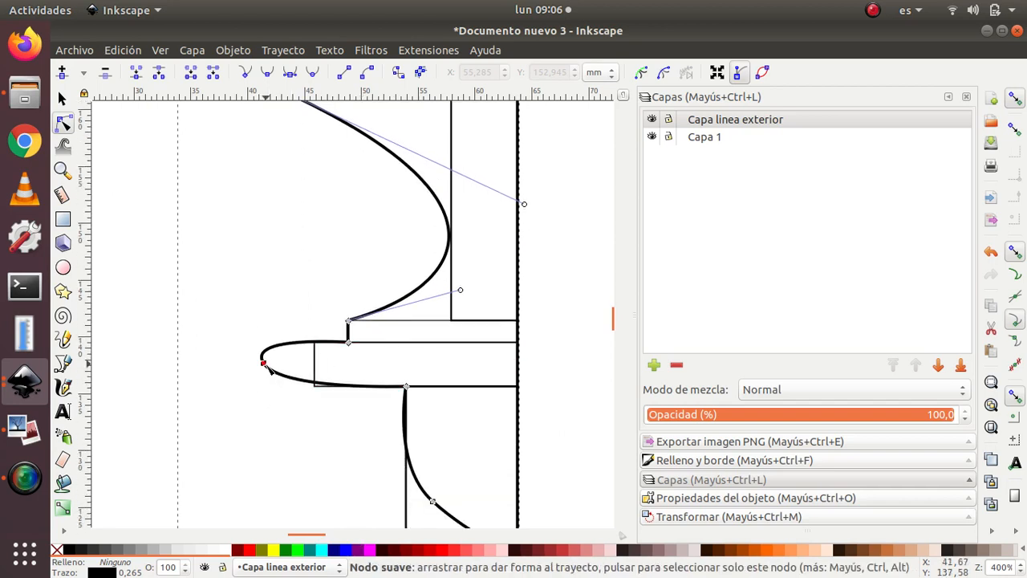
left_click(264, 362)
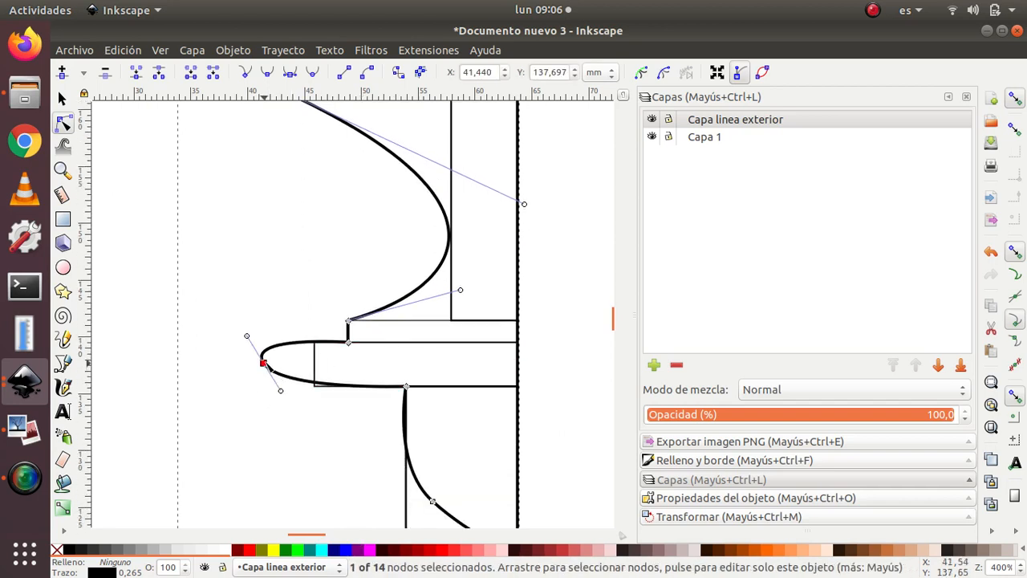
left_click(106, 73)
left_click_drag(191, 343, 293, 351)
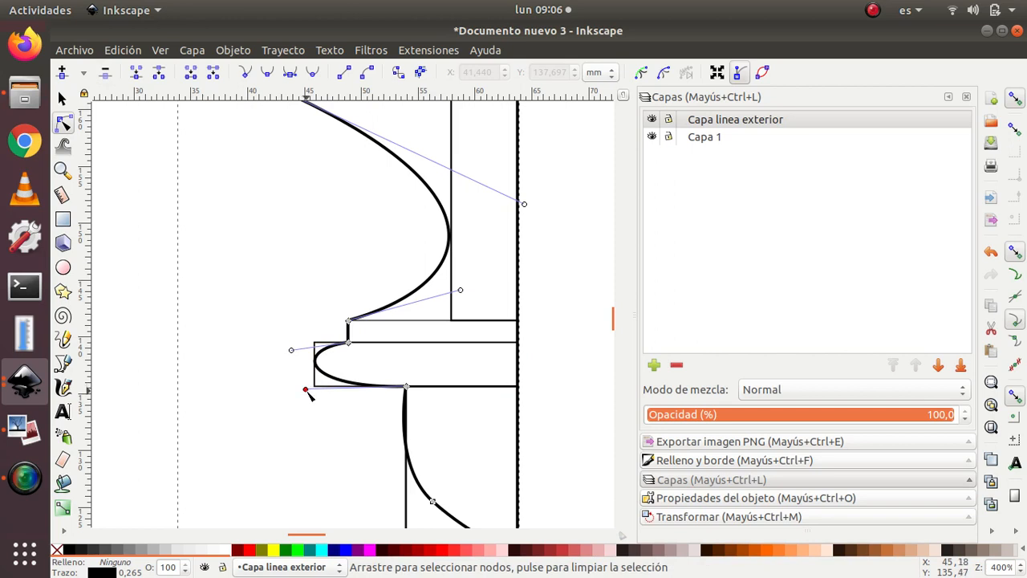
left_click_drag(306, 391, 306, 401)
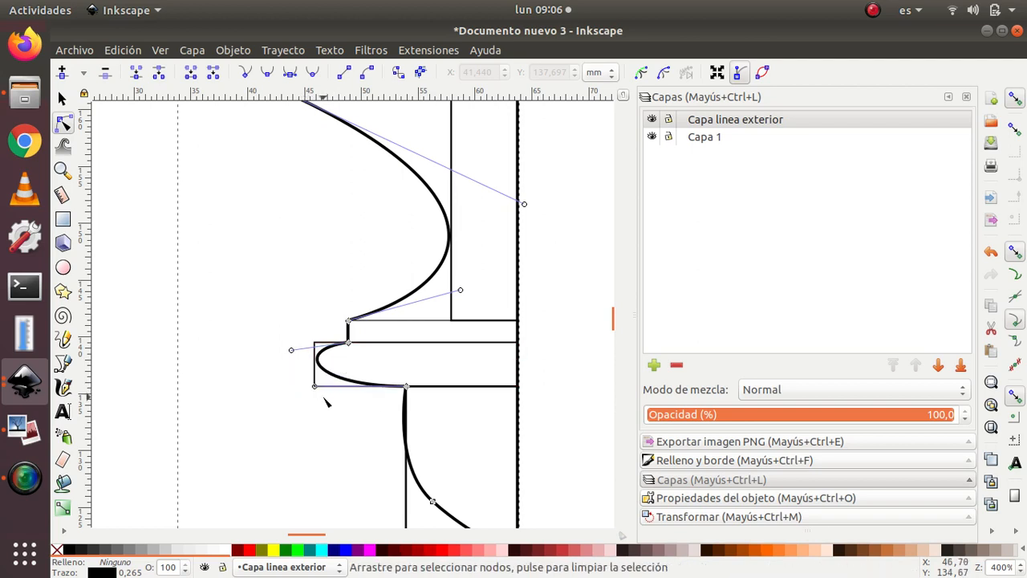
scroll(324, 402, "up", 2, "ctrl")
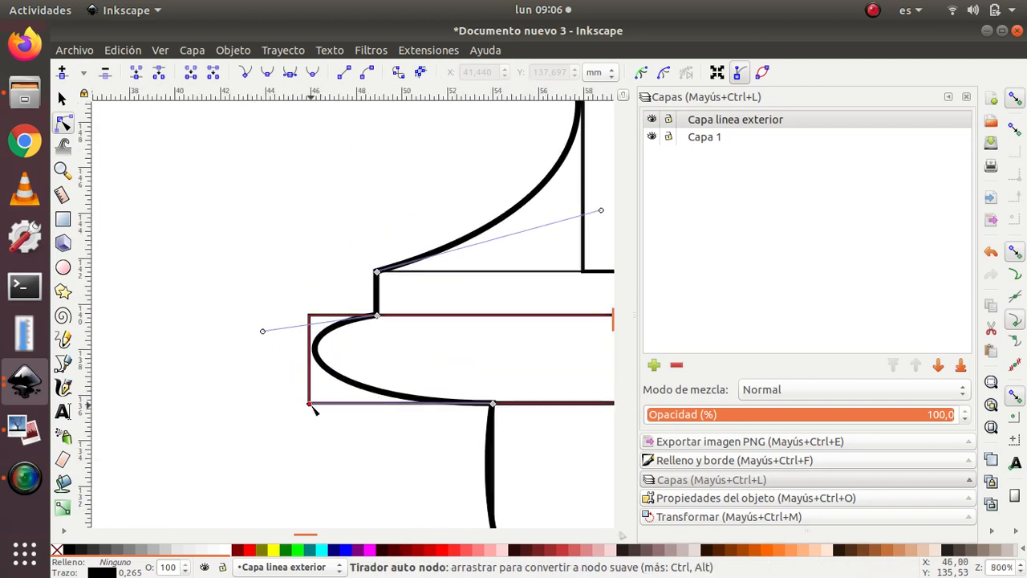
mouse_move(309, 402)
left_mouse_down()
mouse_move(303, 427)
mouse_move(271, 417)
mouse_move(302, 412)
mouse_move(293, 412)
left_mouse_up()
Delete the middle node of the lowest curve and adjust its handles into a smooth convex arc inside the 10 mm wide rectangle
scroll(407, 457, "down", 5)
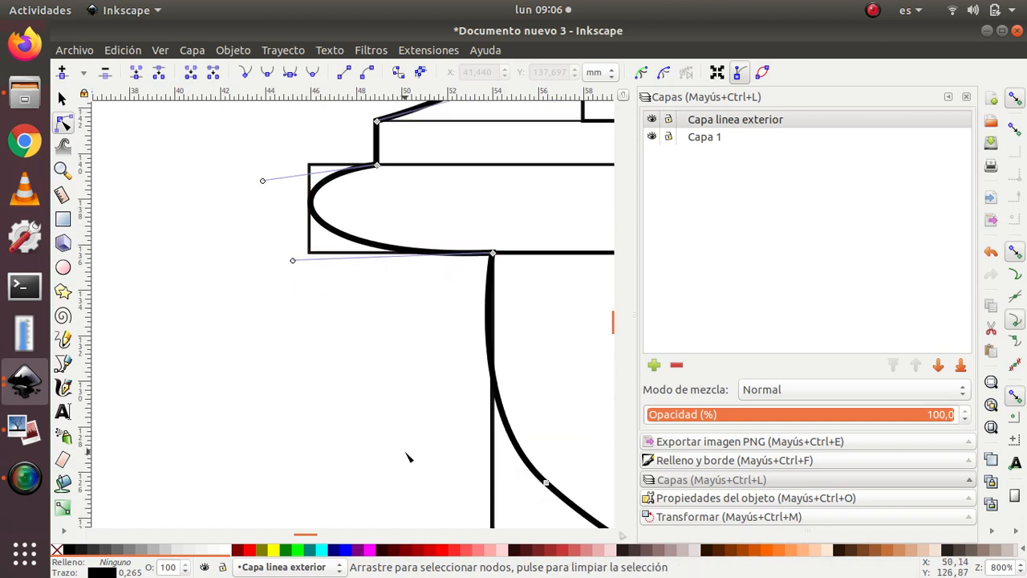
scroll(407, 458, "down", 1)
scroll(532, 344, "down", 4, "ctrl")
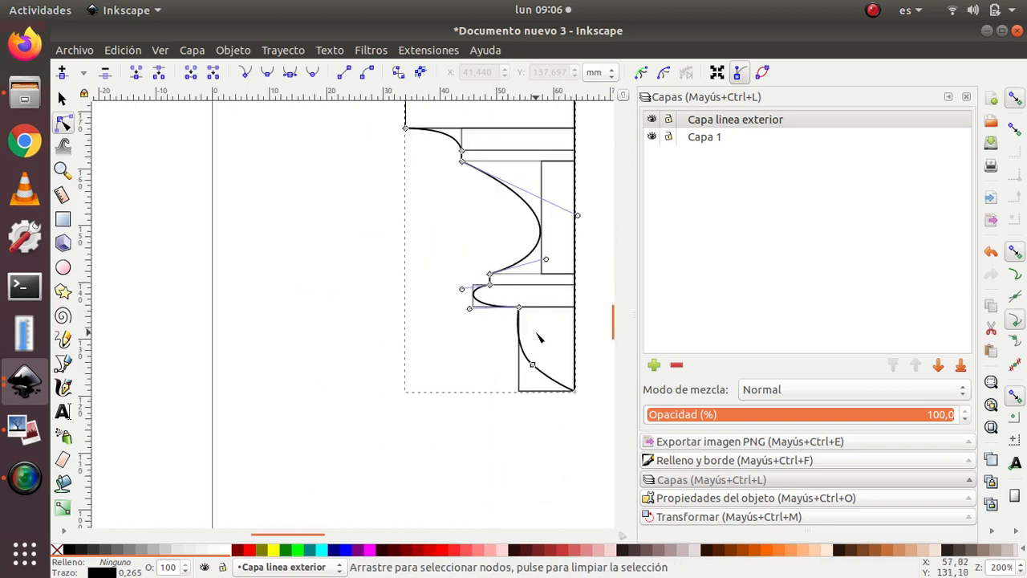
scroll(605, 358, "up", 3, "ctrl")
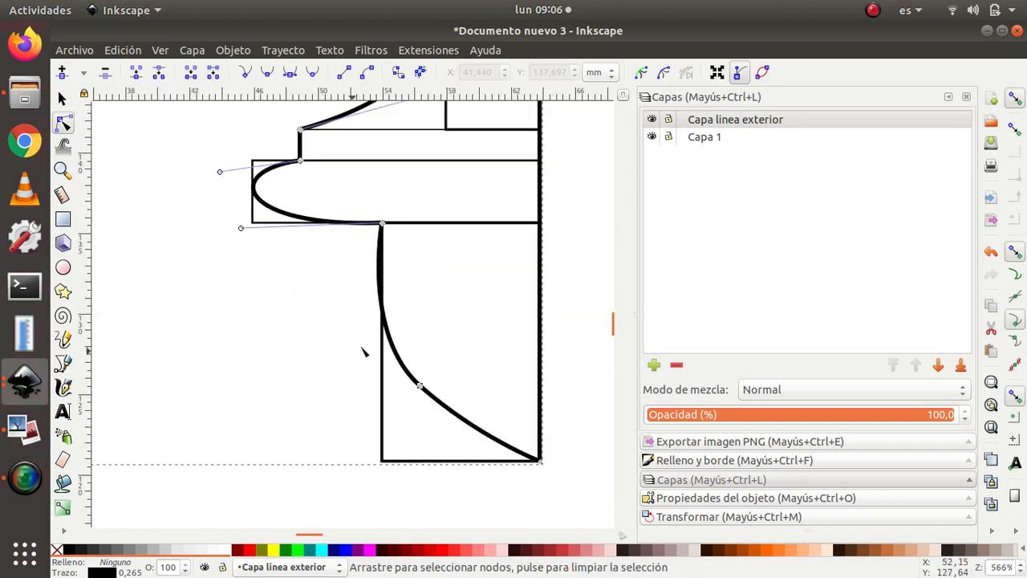
left_click(420, 388)
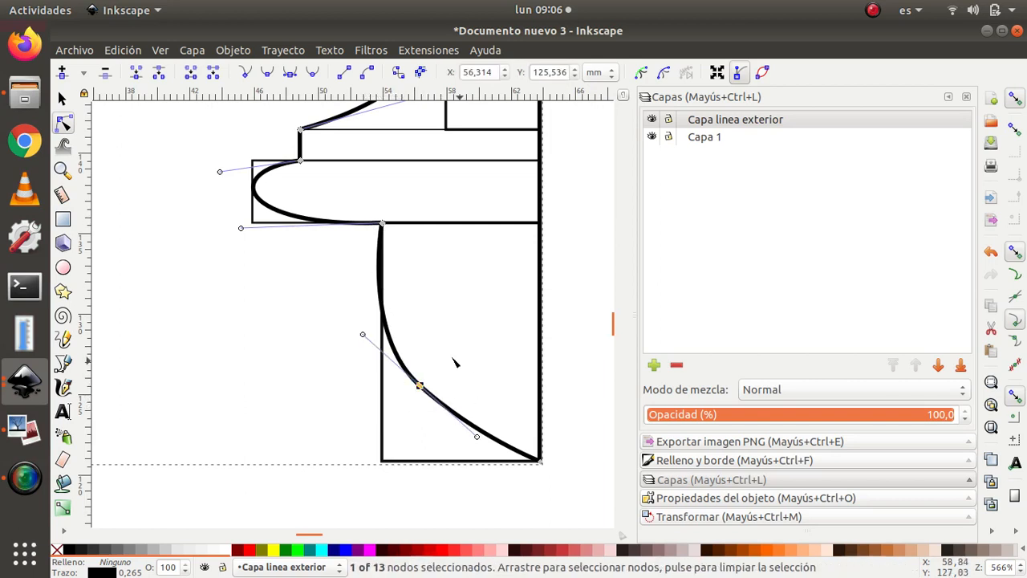
left_click(105, 74)
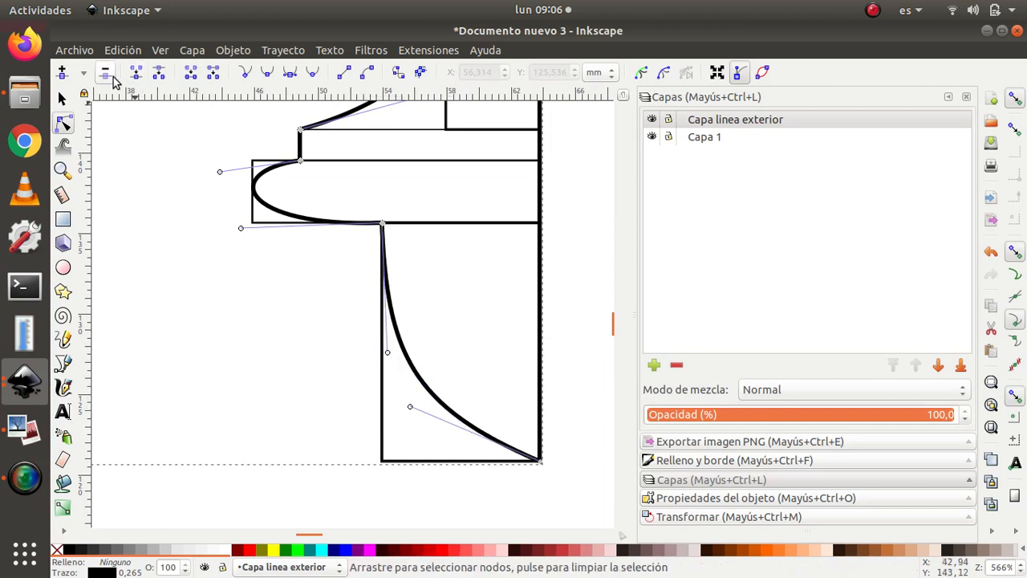
left_click_drag(412, 412, 437, 474)
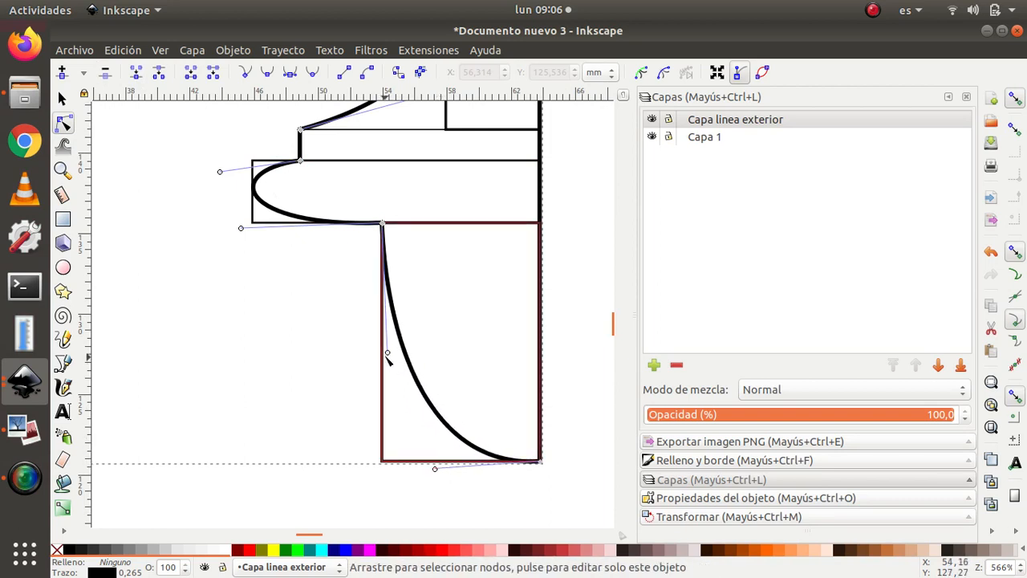
left_click_drag(388, 353, 382, 386)
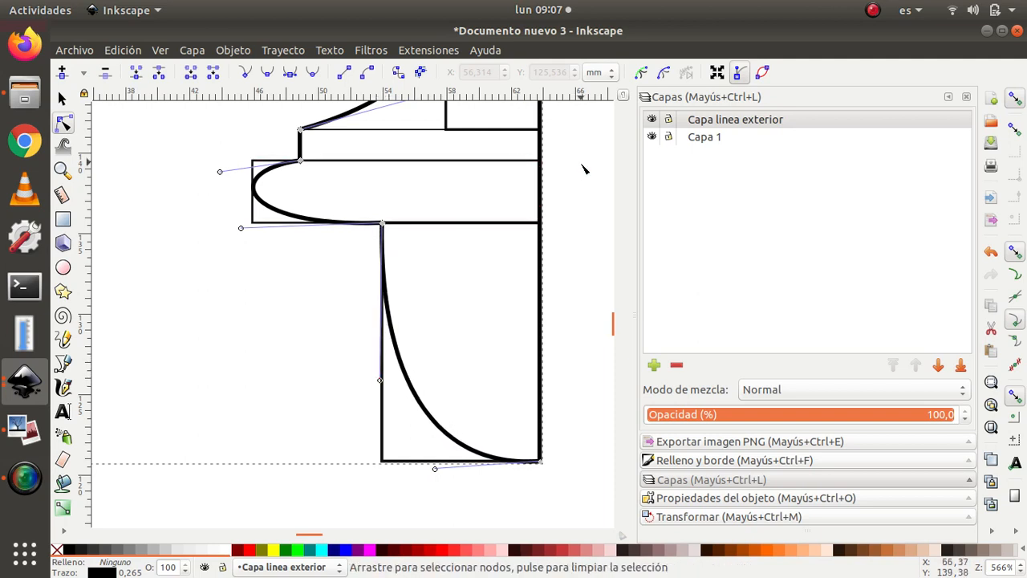
Restore the drawing window beside the reference and deselect the outline to compare the whole profile with the reference
scroll(584, 167, "up", 1)
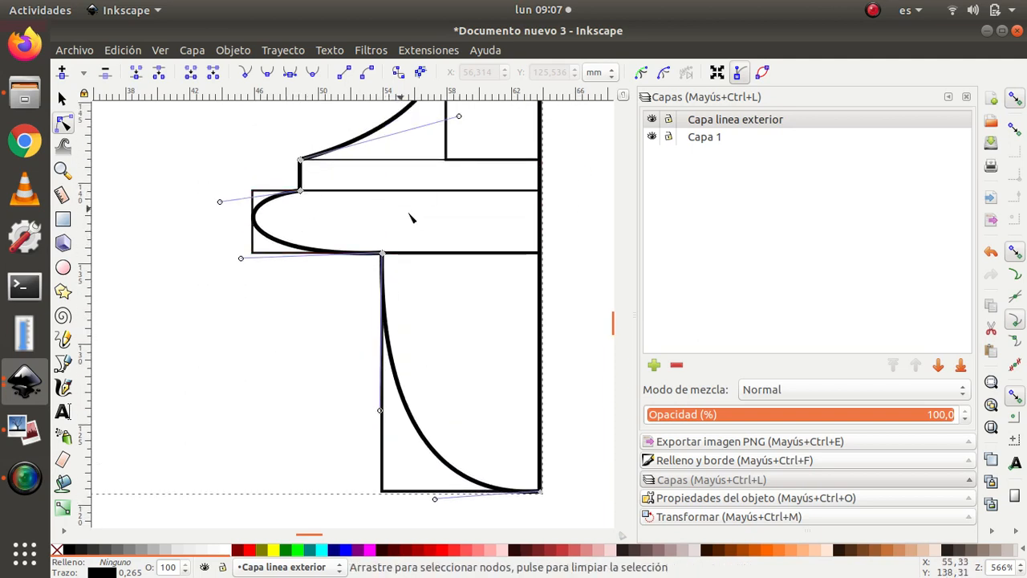
scroll(471, 115, "down", 6)
scroll(465, 132, "up", 3)
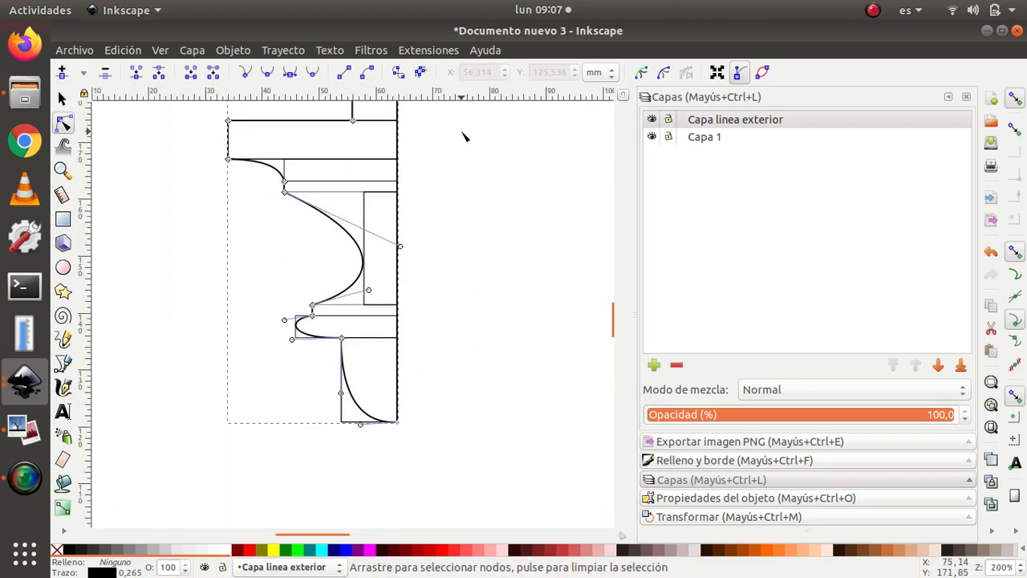
scroll(459, 138, "down", 2)
left_click_drag(460, 150, 491, 239)
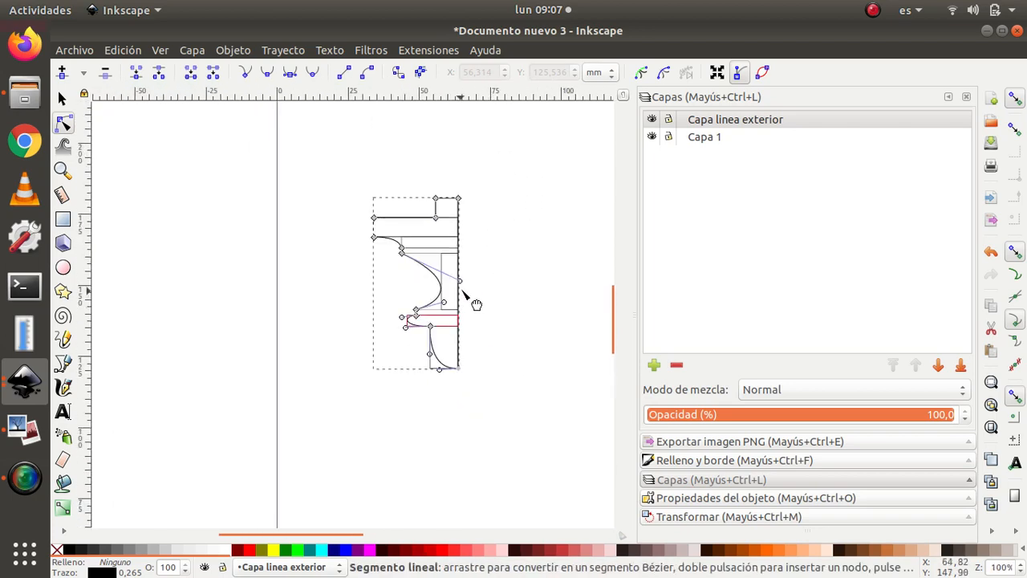
scroll(463, 289, "up", 2)
left_click_drag(494, 171, 492, 202)
left_click(1002, 32)
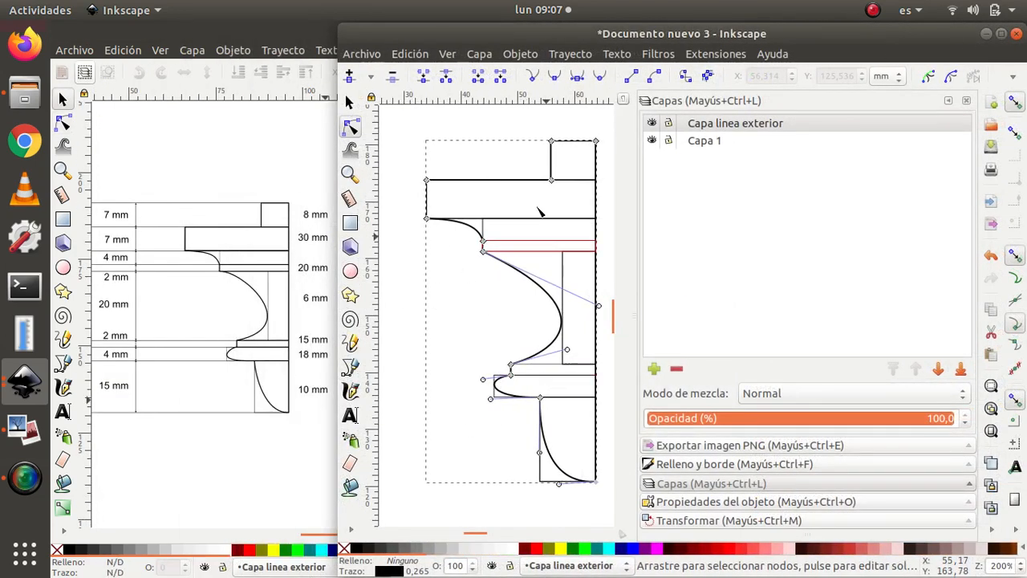
left_click(349, 102)
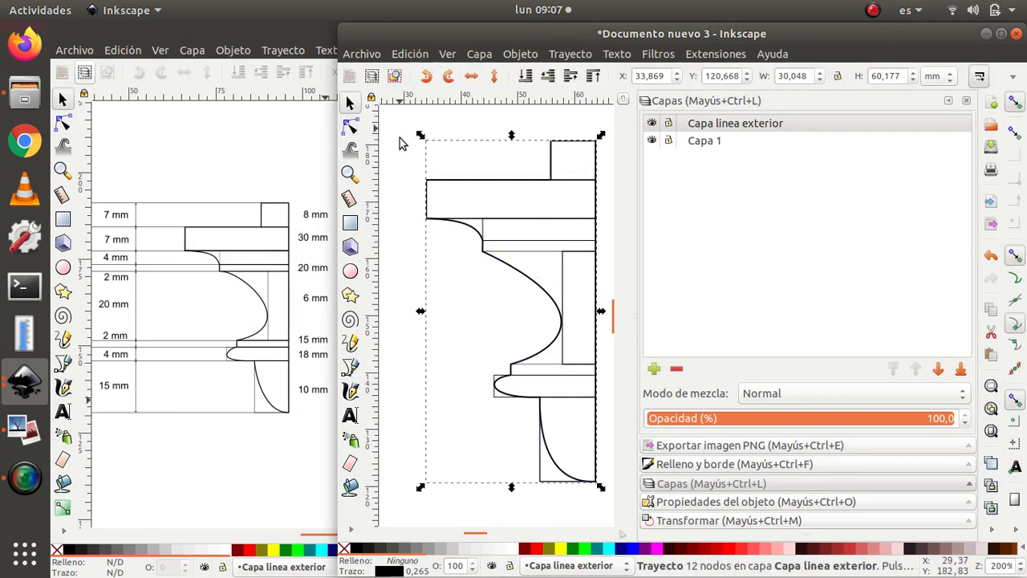
left_click(390, 165)
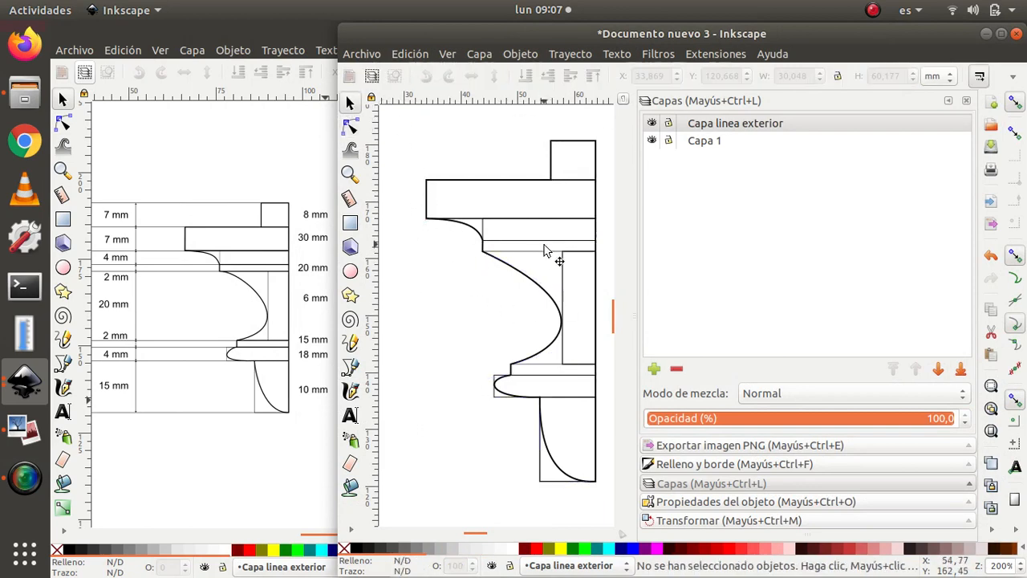
Hide Capa 1 to inspect the exterior outline alone, and restore it as the visible, active layer
left_click(651, 141)
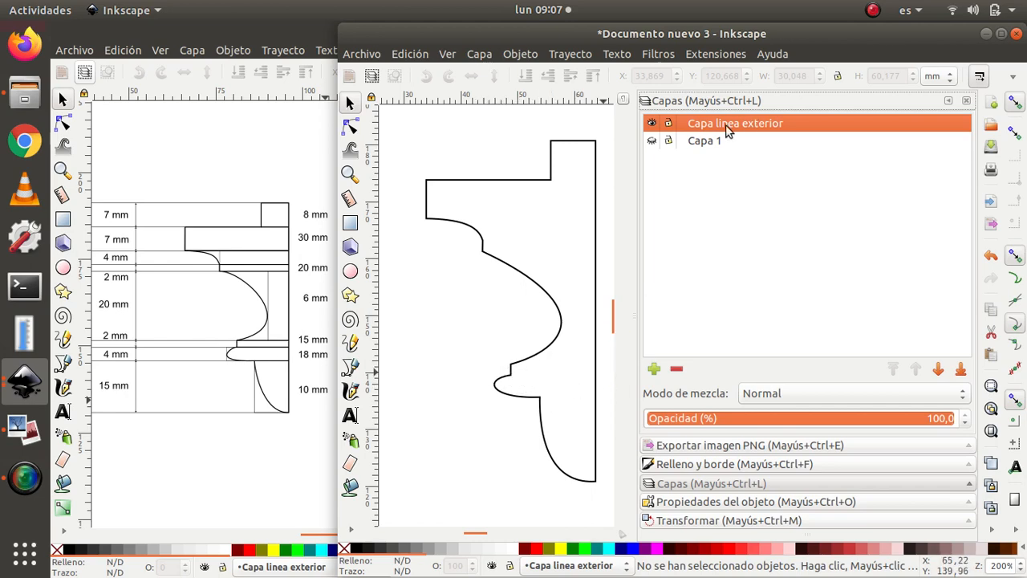
left_click(698, 142)
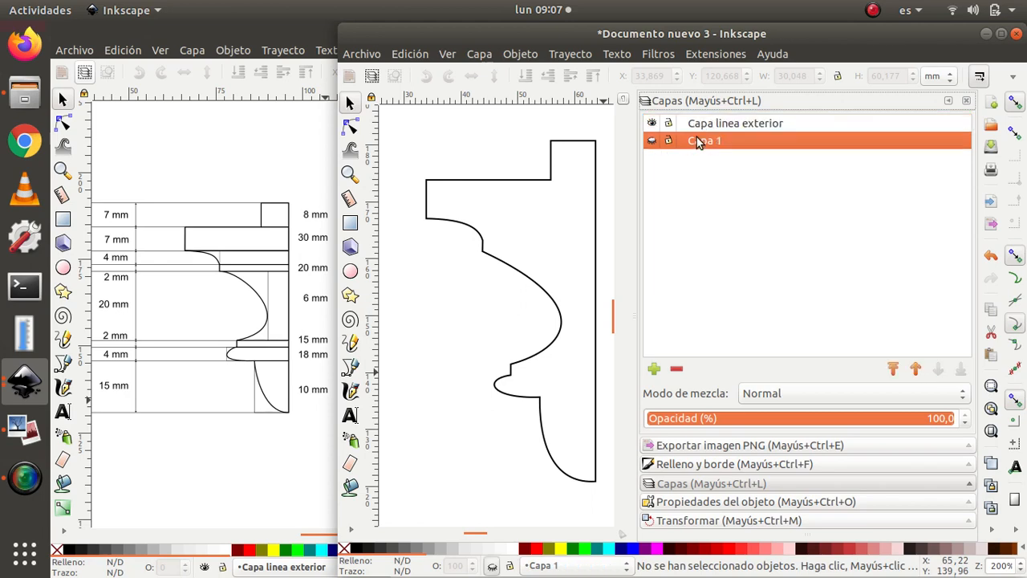
left_click(651, 142)
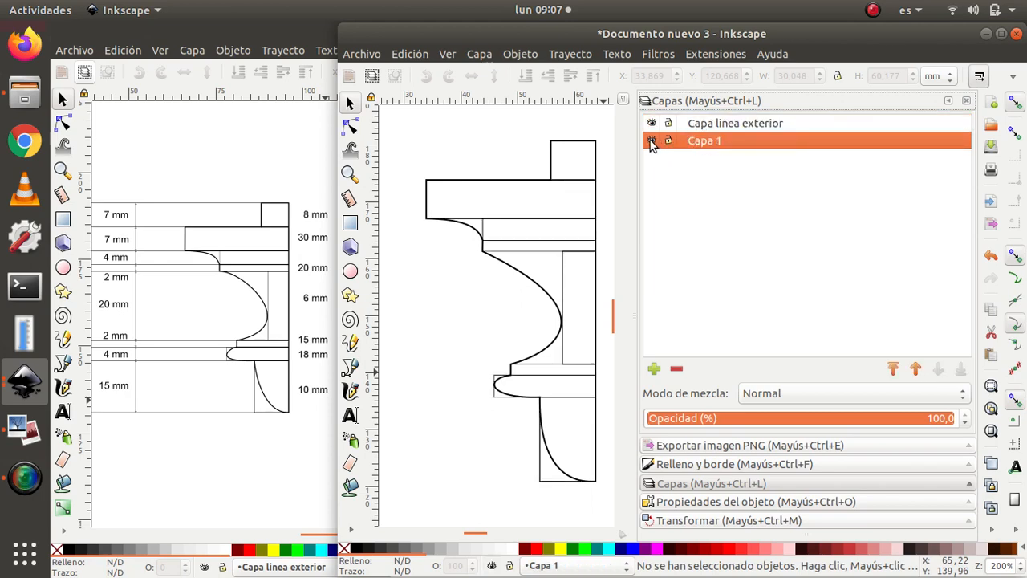
left_click(352, 368)
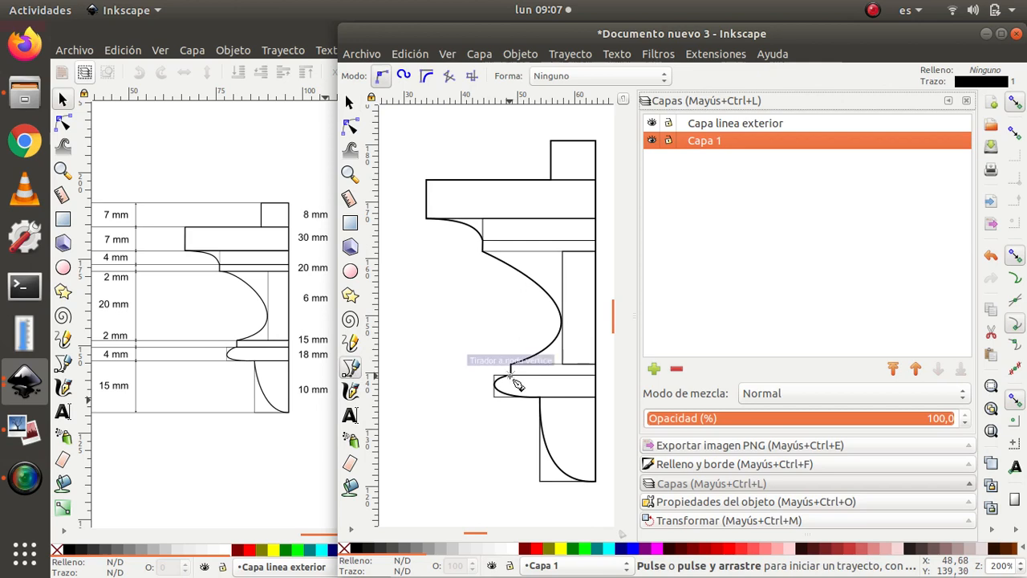
left_click(510, 375)
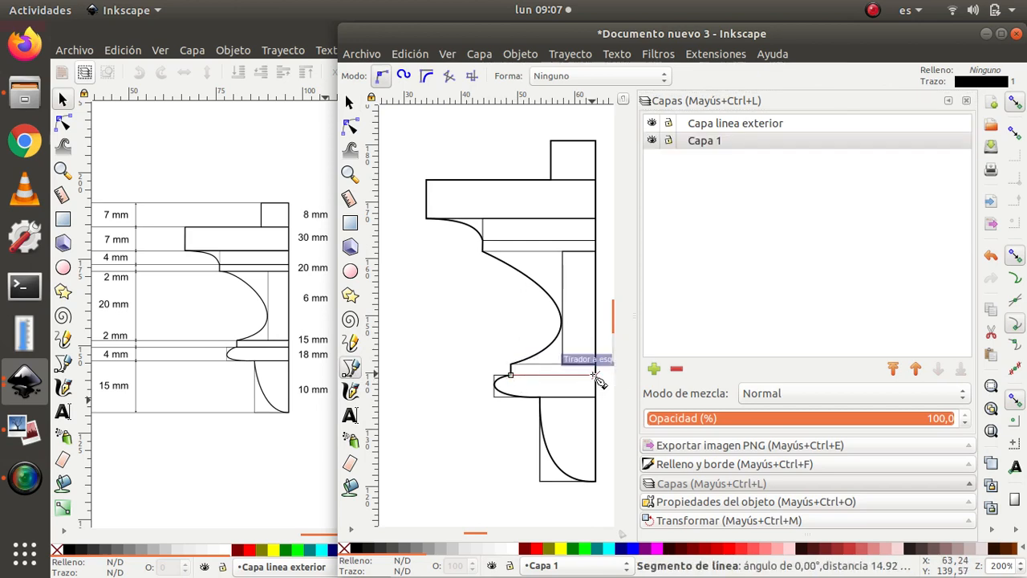
double_click(581, 404)
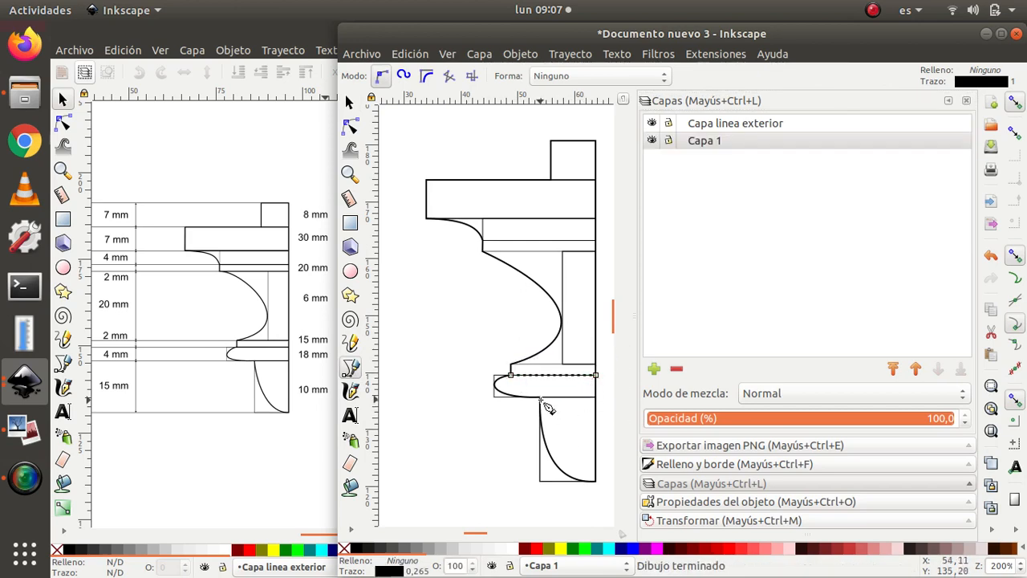
left_click(540, 398)
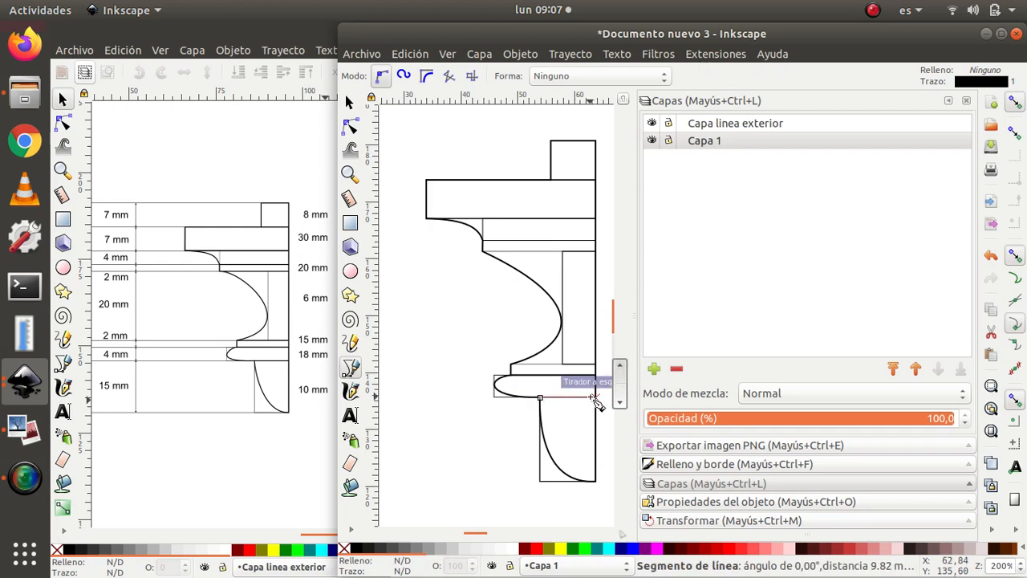
left_click(595, 397)
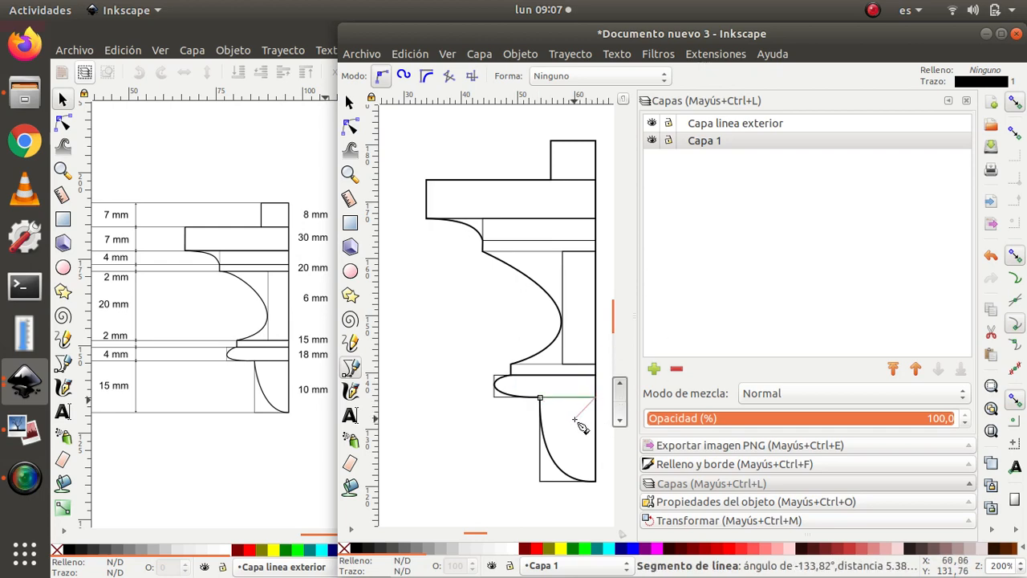
key("Return")
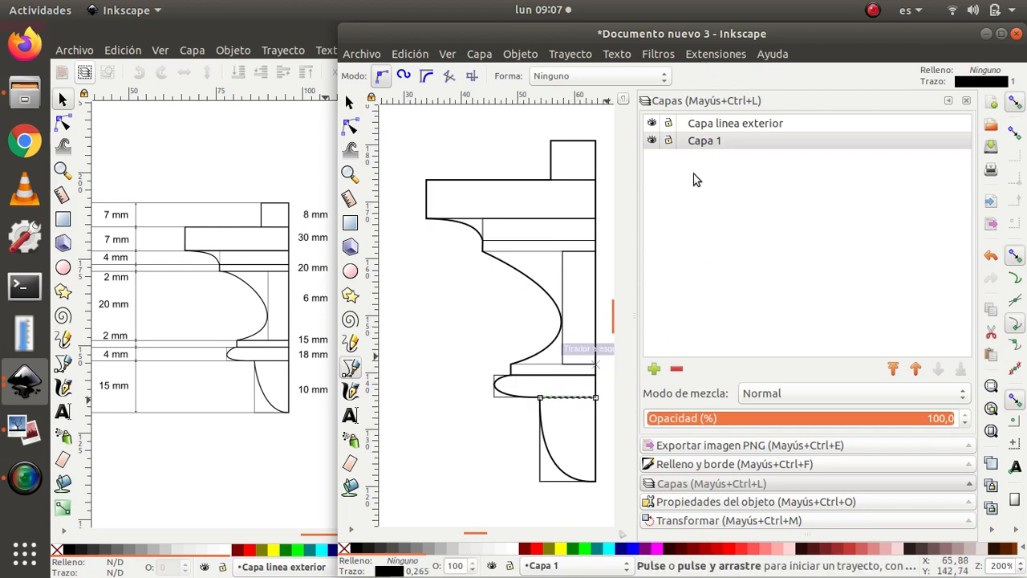
key("ctrl+z")
key("ctrl+z")
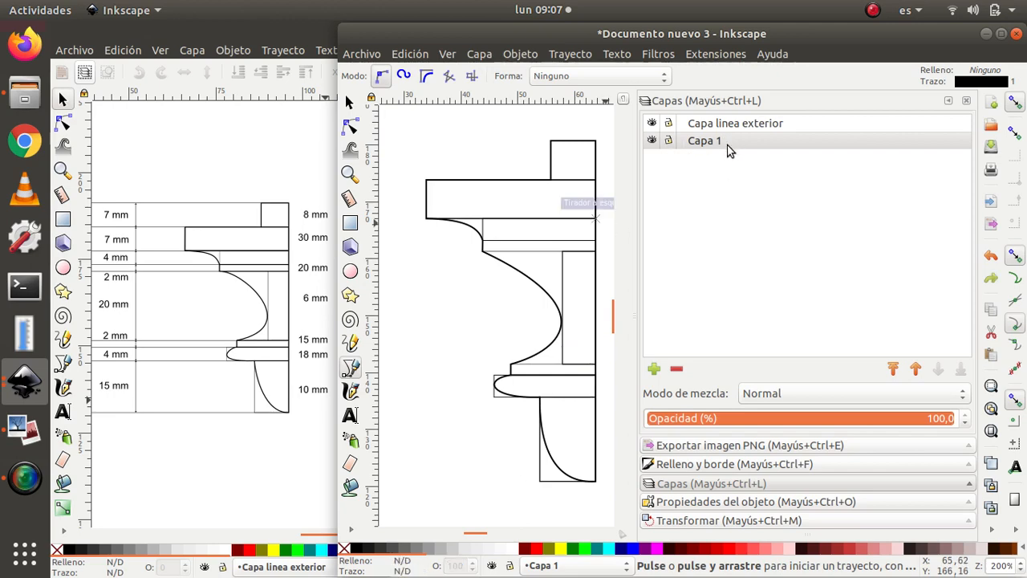
On Capa linea exterior, draw horizontal lines from the outline to the axis along the 18 mm wide bulge's lower and upper edges
left_click(784, 124)
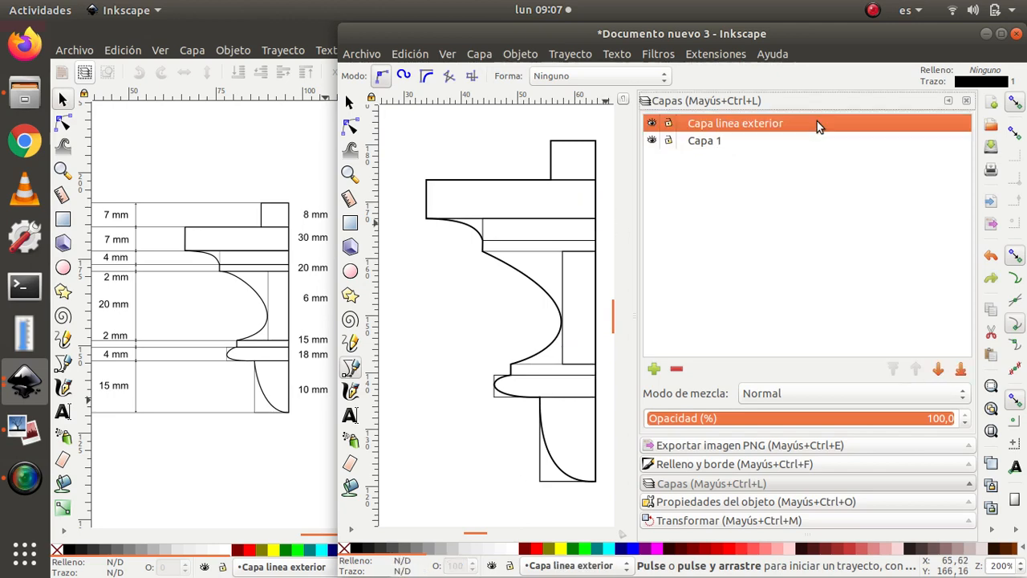
left_click(542, 406)
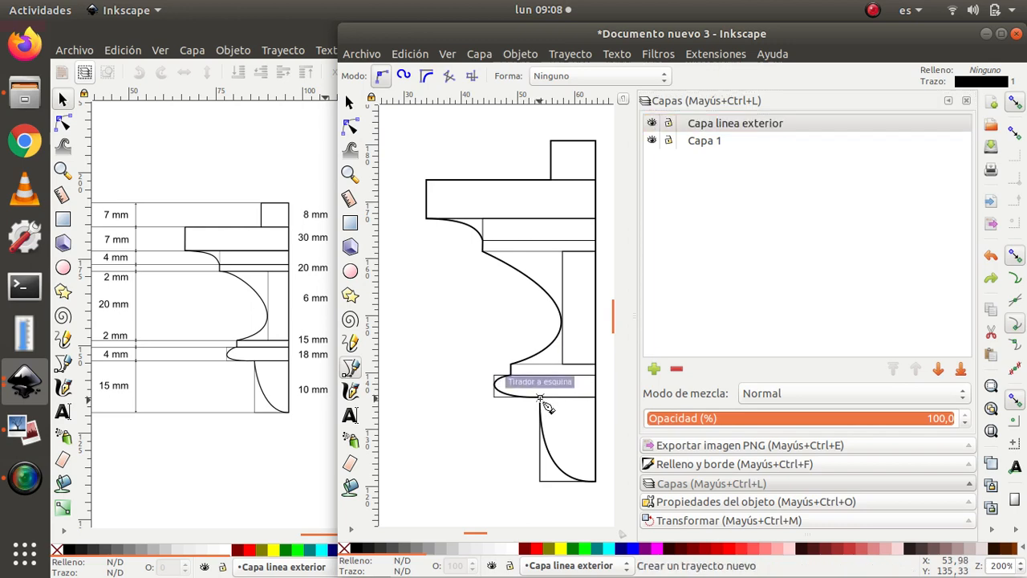
left_click(595, 397)
key("Return")
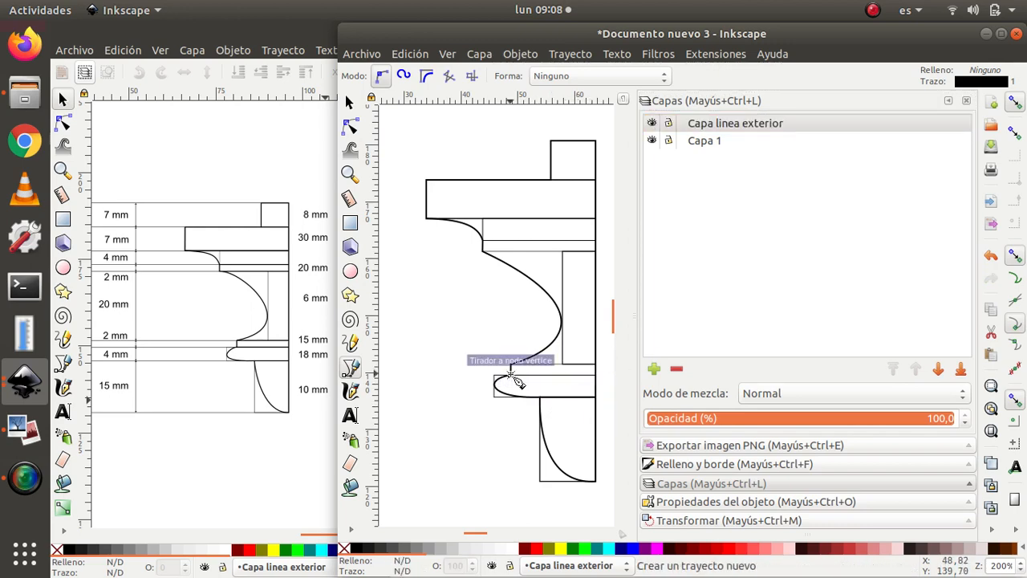
left_click(512, 376)
left_click(595, 375)
key("Return")
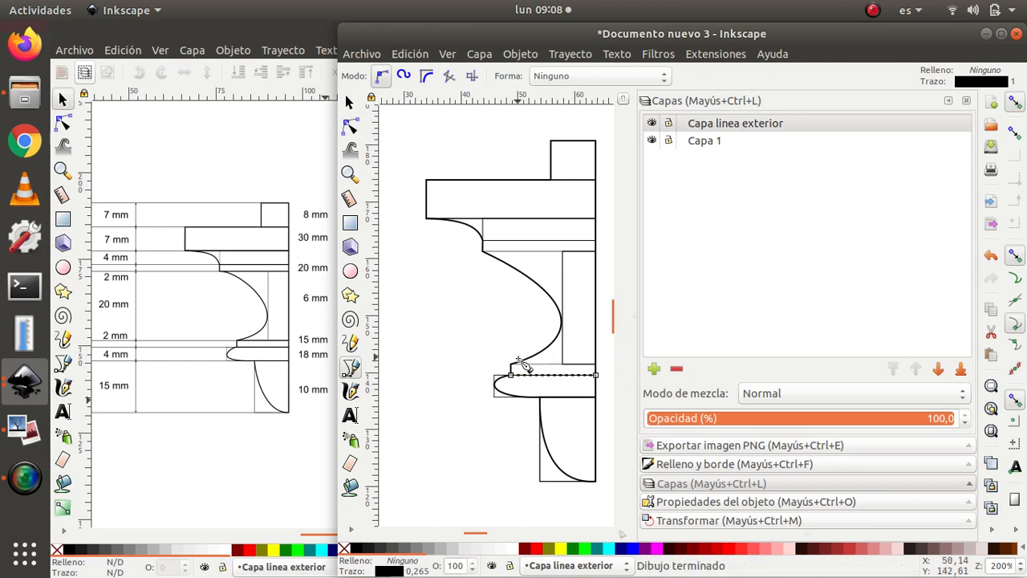
Draw a horizontal line from the outline to the axis along the top edge of the 15 mm wide band
left_click(510, 364)
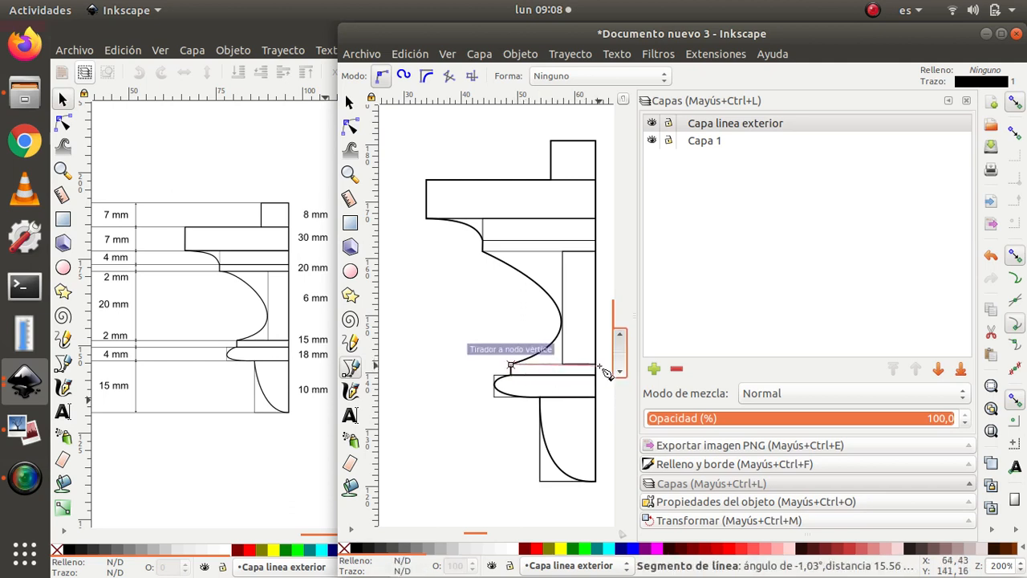
left_click(596, 365)
key("Return")
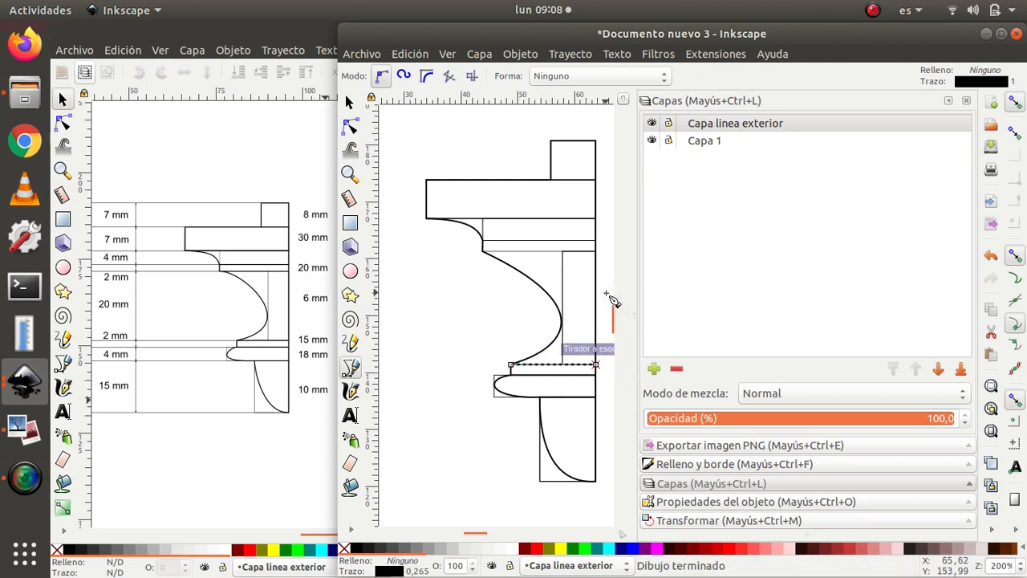
Draw horizontal lines to the axis along the lower and upper edges of the 2 mm high, 20 mm wide band
left_click(482, 251)
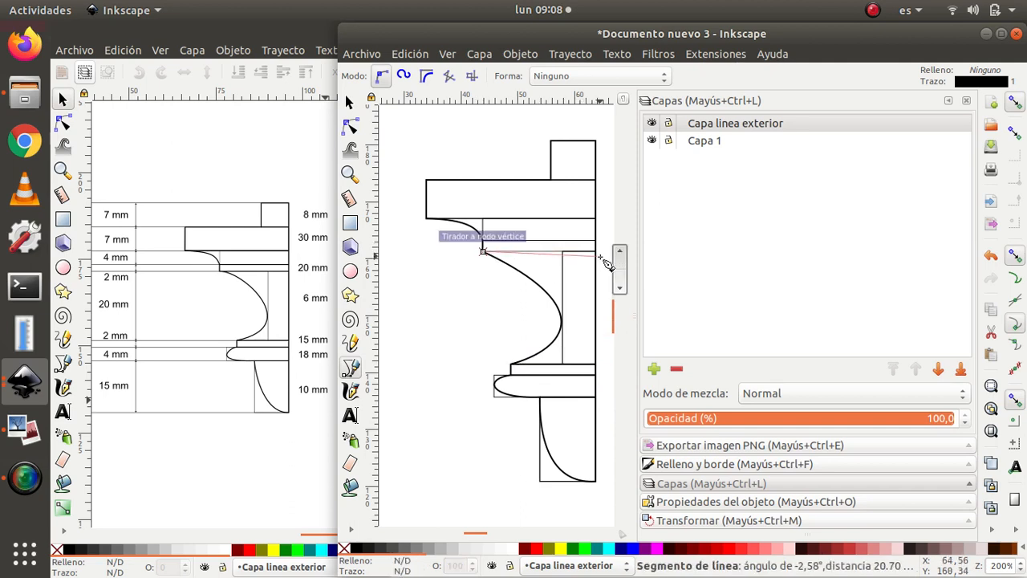
left_click(595, 252)
key("Return")
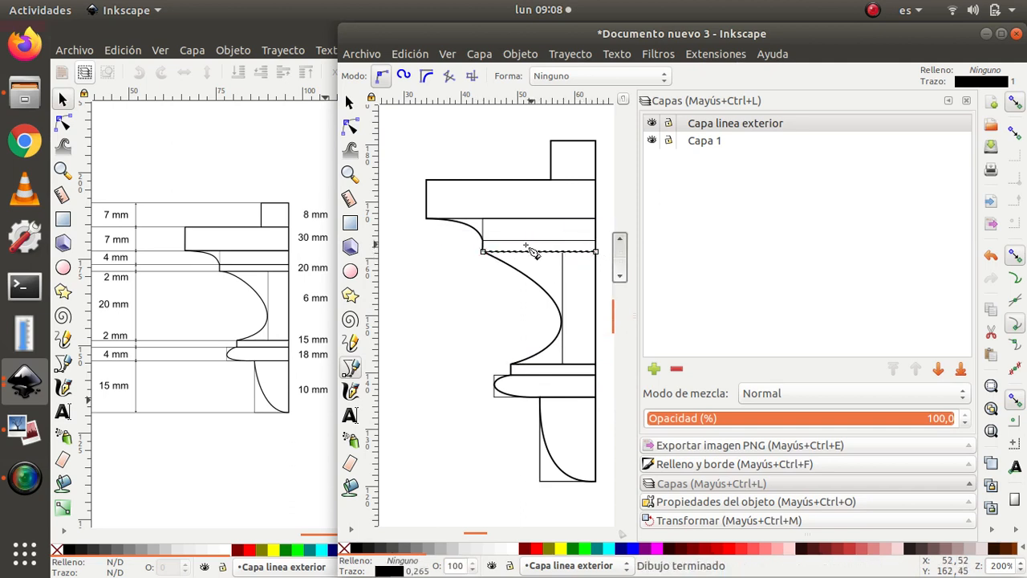
left_click(482, 240)
left_click(596, 241)
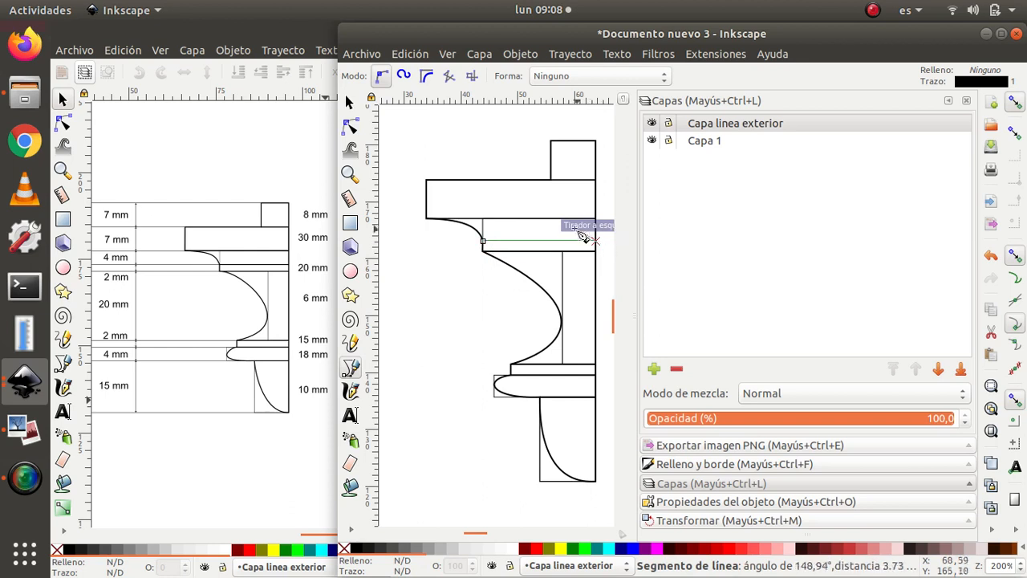
key("Return")
Draw horizontal lines to the axis along the lower and upper edges of the 30 mm wide disc
left_click(426, 218)
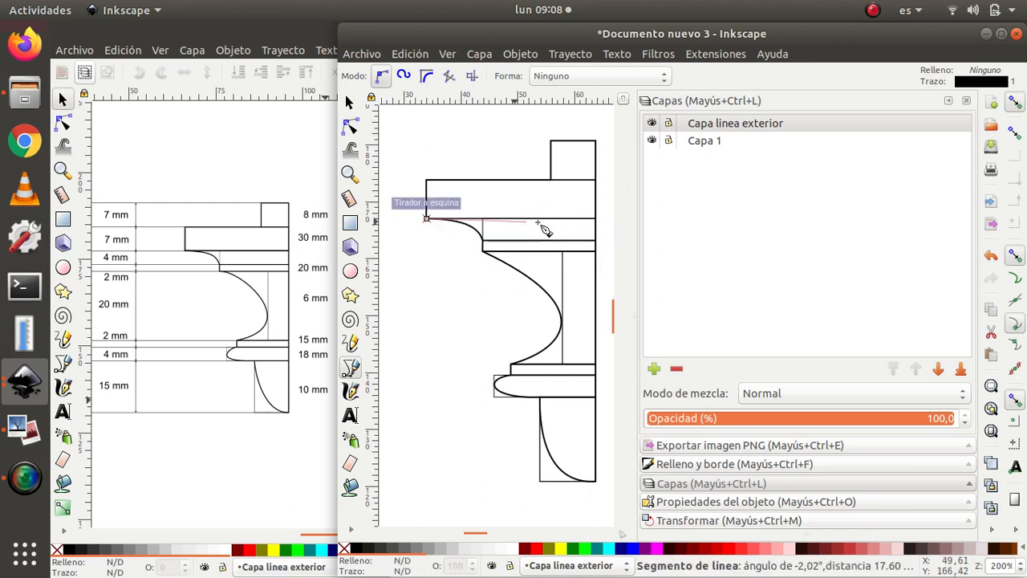
left_click(595, 219)
key("Return")
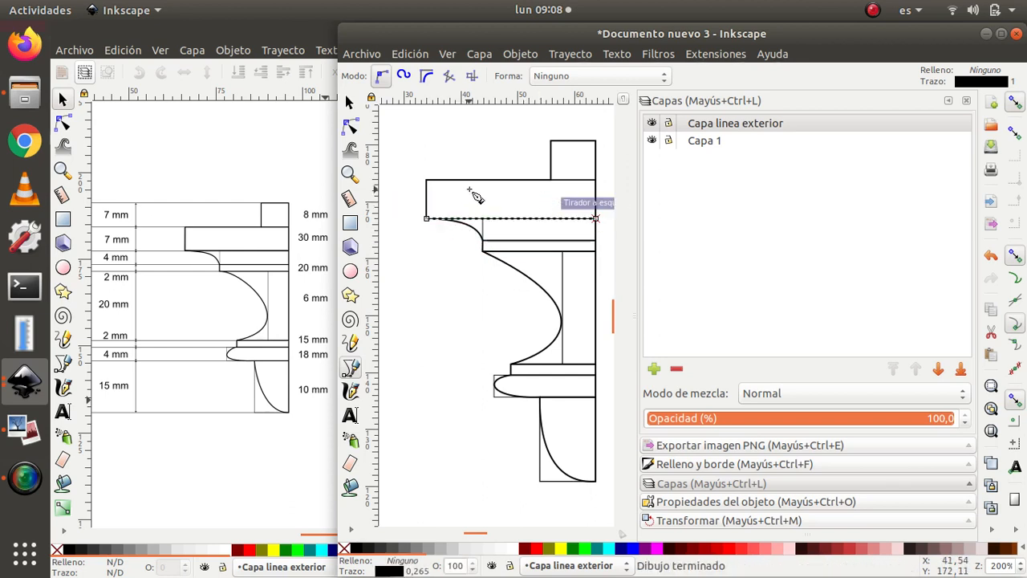
left_click(427, 182)
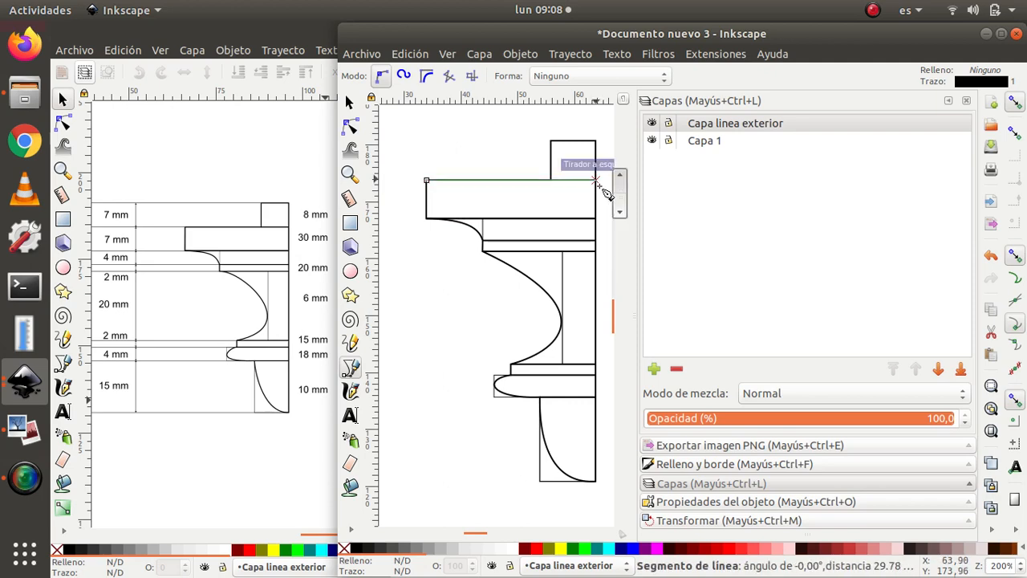
left_click(596, 180)
key("Return")
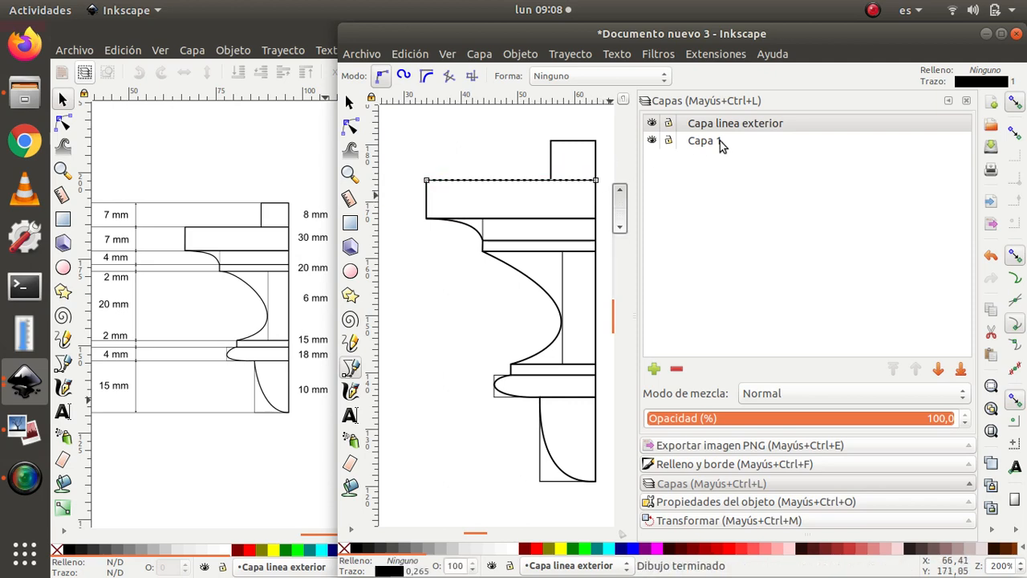
Hide Capa 1 and deselect everything so only the exterior outline and its dividing lines remain shown
left_click(653, 141)
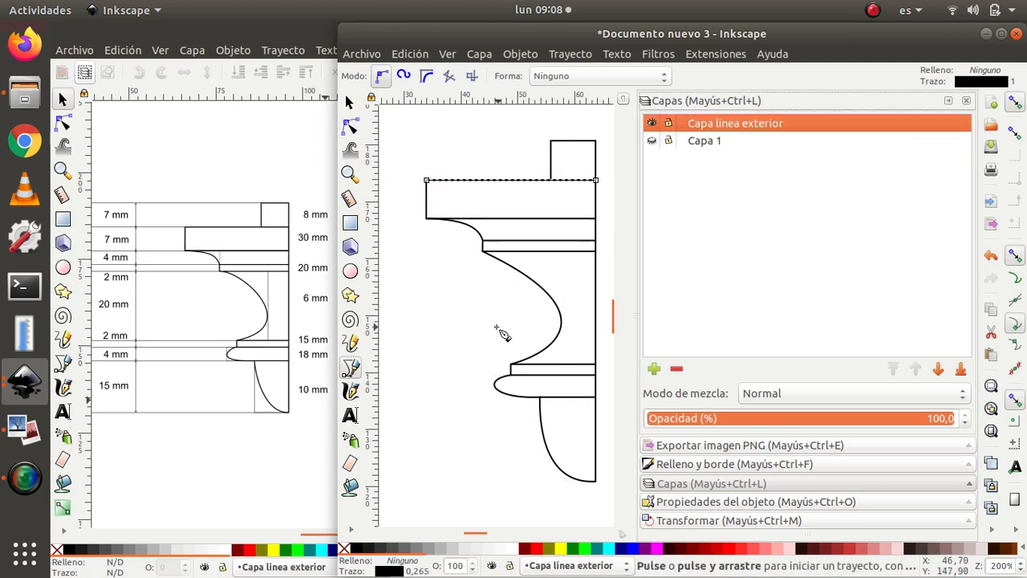
left_click(349, 100)
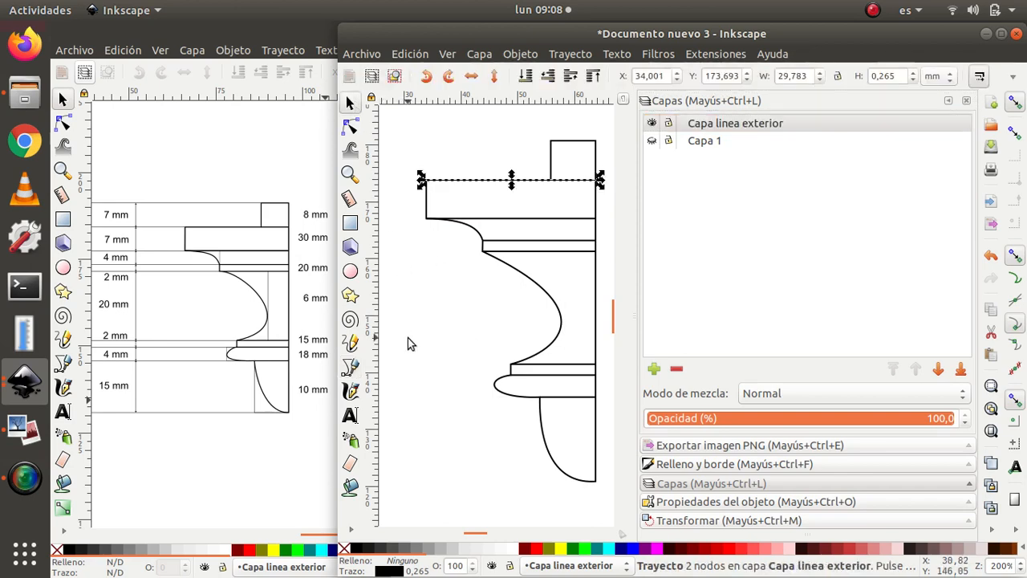
left_click(409, 343)
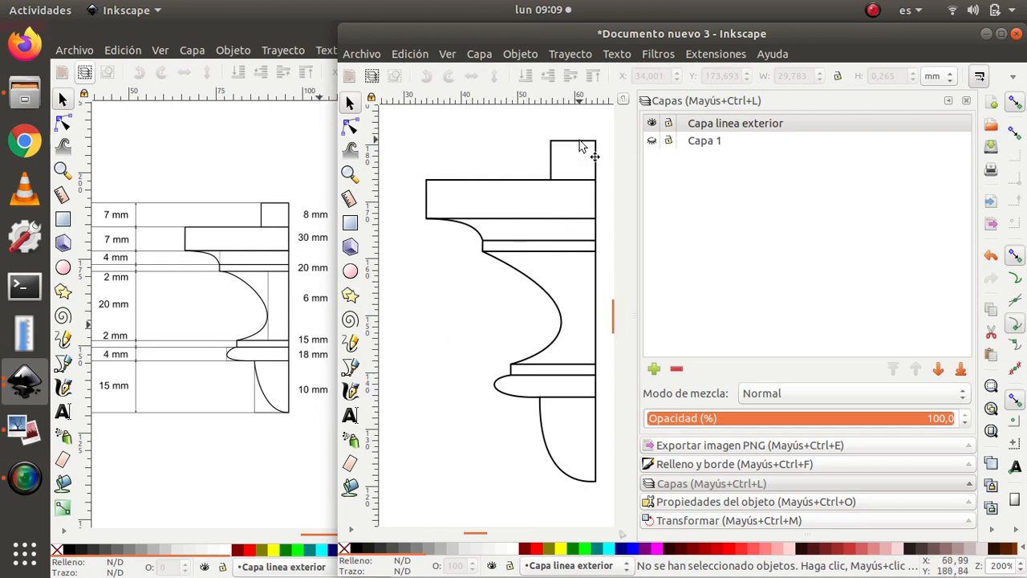
Enlarge the drawing window and switch to Shotwell to compare the profile with the 3D render in tutorial freecad 2.png
left_click(1016, 38)
left_click(33, 433)
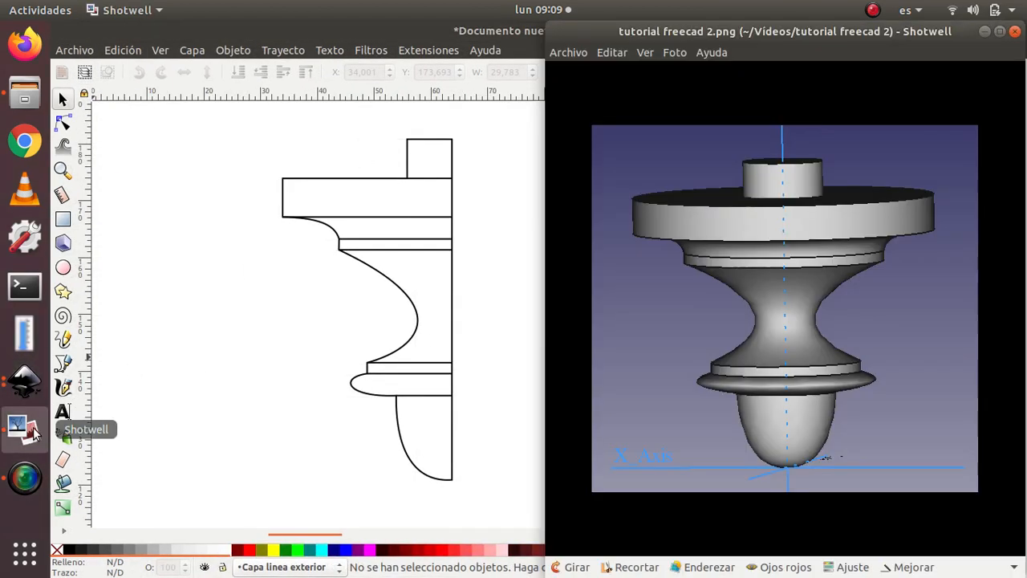